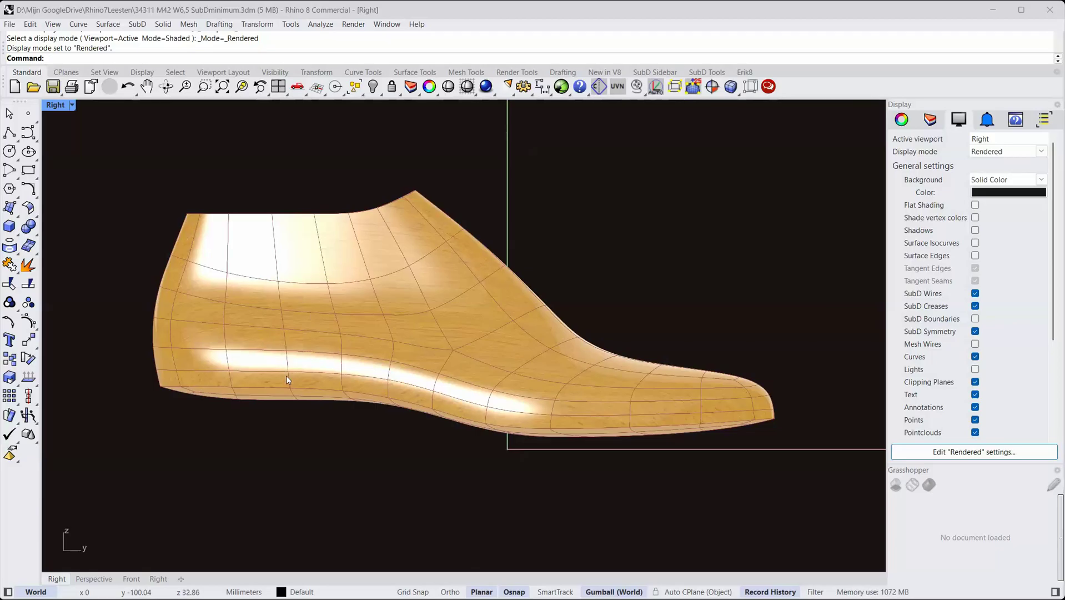
# Step: Show the SubD last's control points, examine them from both sides and the heel, and hide them again
pyautogui.moveTo(305, 366)
pyautogui.keyDown('ctrl'); pyautogui.keyDown('shift'); pyautogui.mouseDown(button='right')
pyautogui.moveTo(368, 386)
pyautogui.moveTo(509, 401)
pyautogui.moveTo(559, 388)
pyautogui.moveTo(570, 221)
pyautogui.moveTo(547, 195)
pyautogui.moveTo(460, 239)
pyautogui.moveTo(333, 362)
pyautogui.moveTo(299, 378)
pyautogui.moveTo(310, 378)
pyautogui.mouseUp(button='right'); pyautogui.keyUp('shift'); pyautogui.keyUp('ctrl')
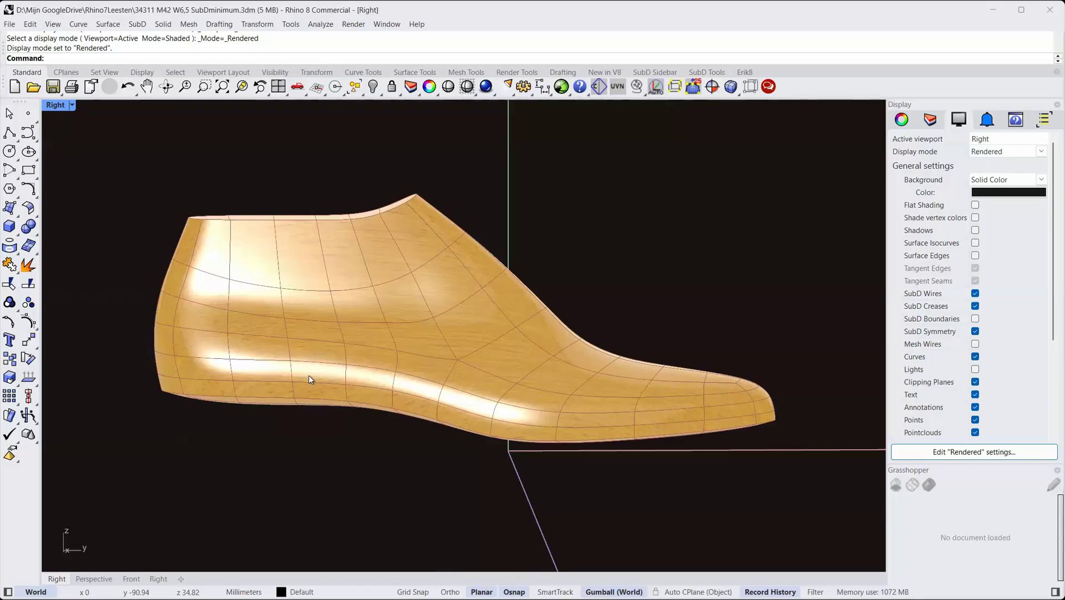
pyautogui.click(315, 312)
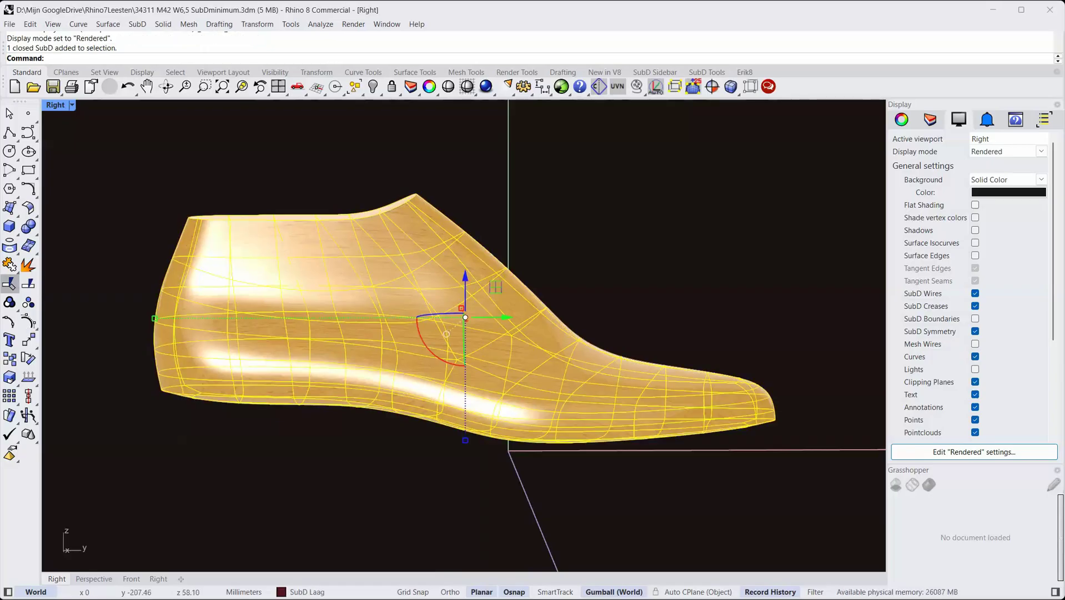
pyautogui.click(31, 325)
pyautogui.keyDown('ctrl'); pyautogui.keyDown('shift'); pyautogui.moveTo(236, 328); pyautogui.dragTo(442, 352, button='right'); pyautogui.keyUp('shift'); pyautogui.keyUp('ctrl')
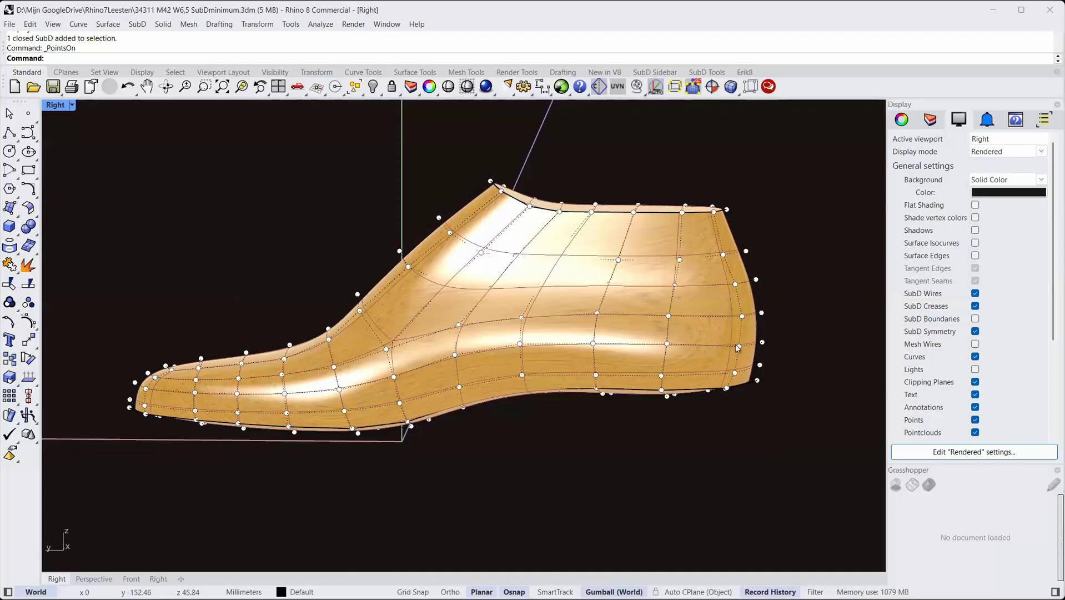
pyautogui.moveTo(737, 346); pyautogui.dragTo(561, 358, button='right')
pyautogui.keyDown('shift'); pyautogui.moveTo(833, 359); pyautogui.dragTo(387, 398, button='right'); pyautogui.keyUp('shift')
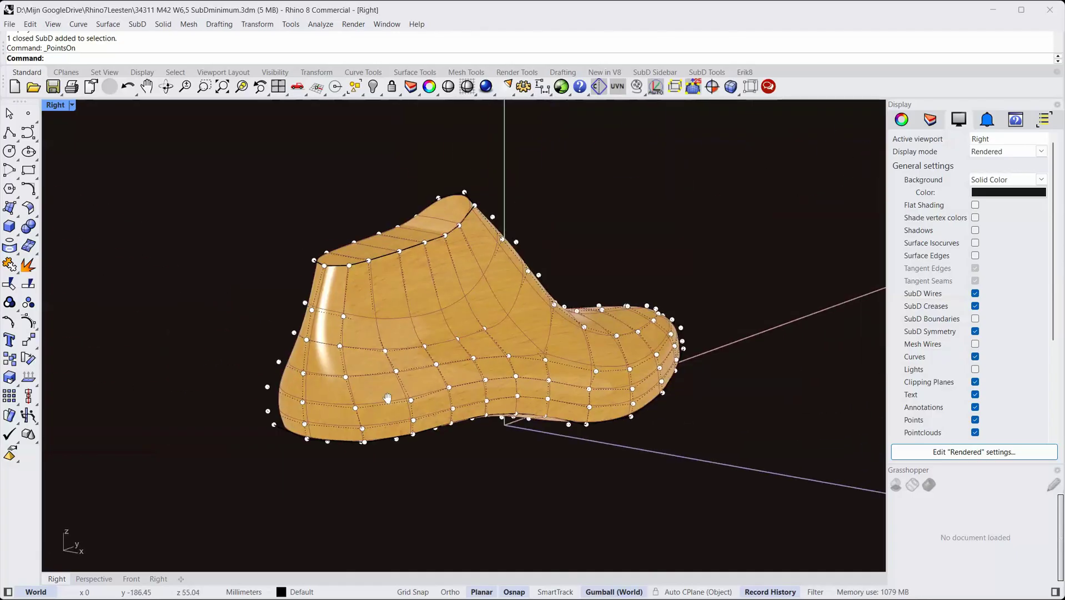
pyautogui.scroll(-5, 400, 364)
pyautogui.moveTo(507, 387); pyautogui.dragTo(405, 369, button='right')
pyautogui.press('Escape')
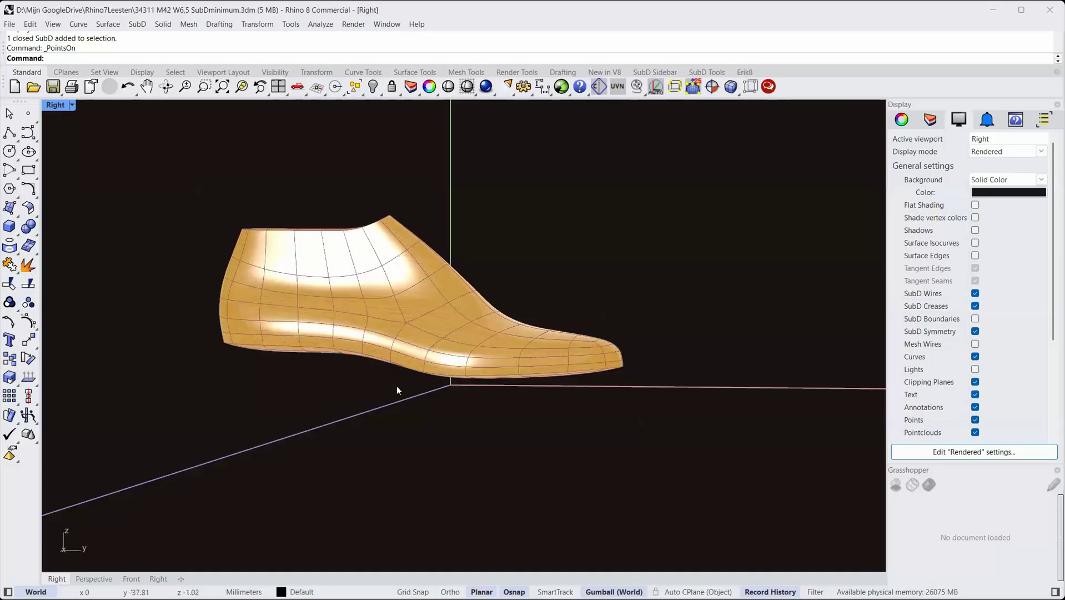
# Step: View the SubD last in flat control-cage display from both sides and return it to smooth display
pyautogui.press('Tab')
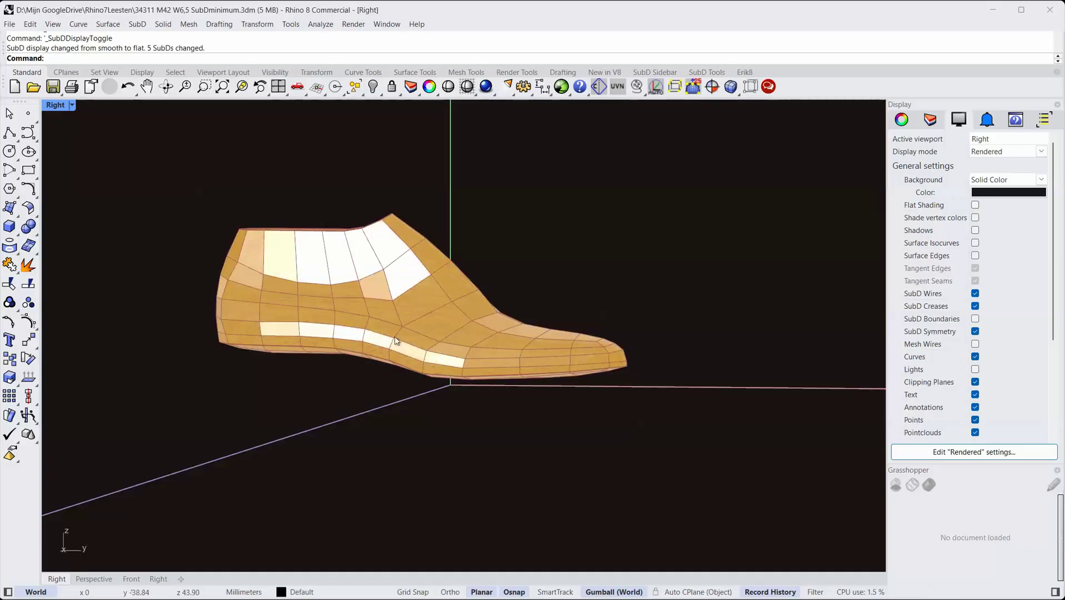
pyautogui.scroll(5, 399, 304)
pyautogui.keyDown('ctrl'); pyautogui.keyDown('shift'); pyautogui.moveTo(398, 305); pyautogui.dragTo(273, 314, button='right'); pyautogui.keyUp('shift'); pyautogui.keyUp('ctrl')
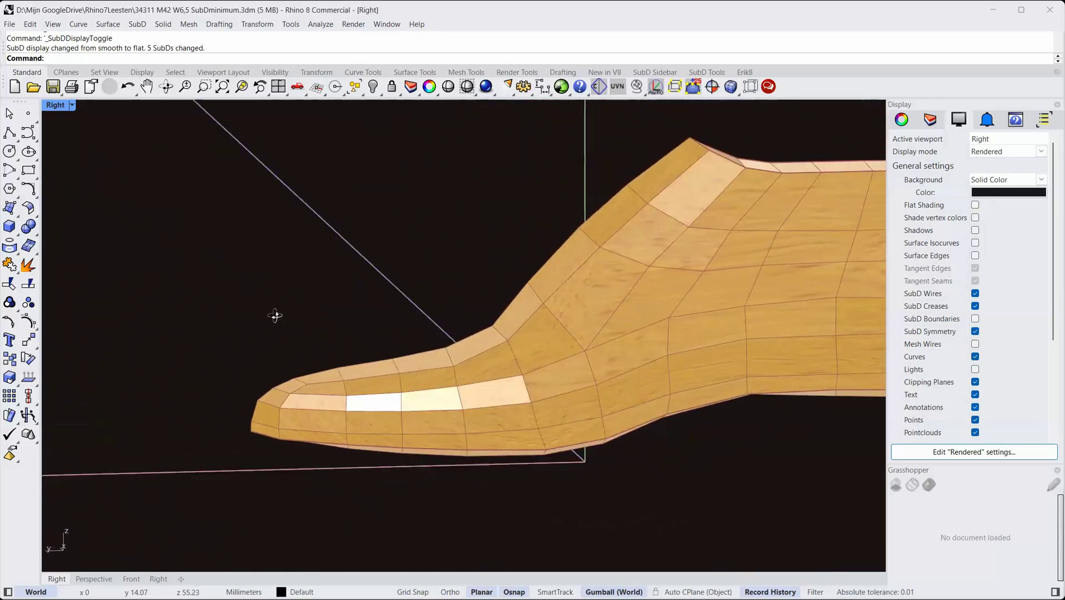
pyautogui.moveTo(608, 334); pyautogui.dragTo(400, 347, button='right')
pyautogui.press('Tab')
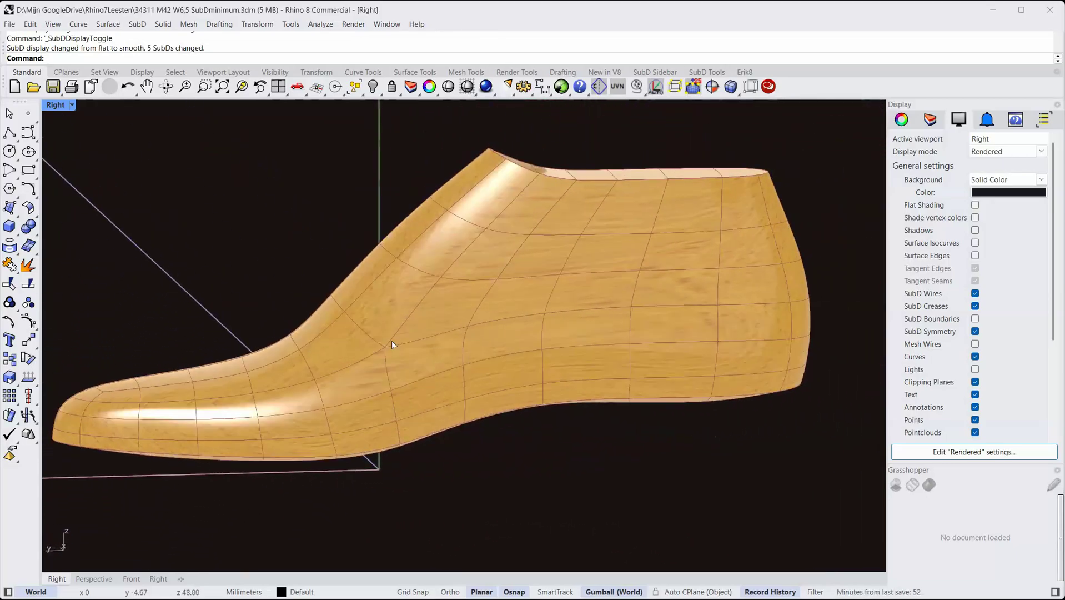
# Step: Set the right view to Shaded display, and hide the SubD Laag layer while turning on the Scan layer
pyautogui.click(297, 86)
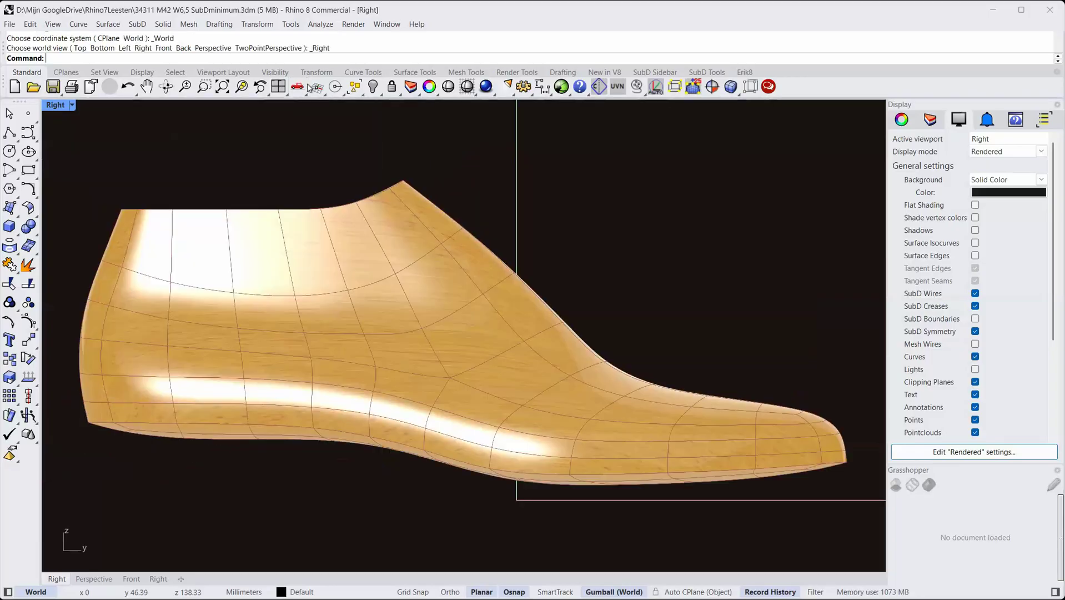
pyautogui.click(467, 86)
pyautogui.scroll(-1, 521, 184)
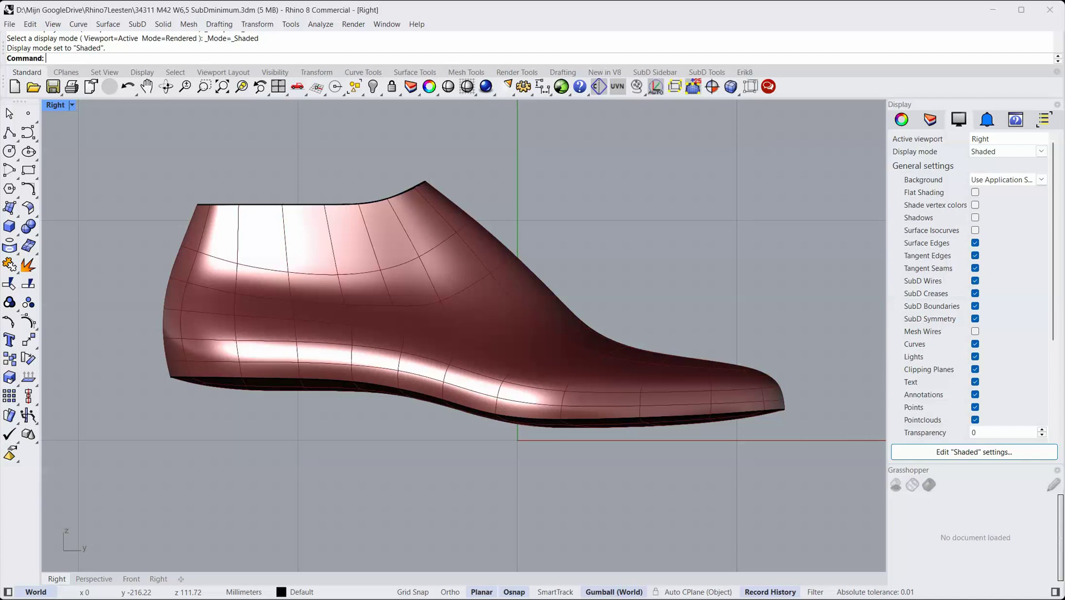
pyautogui.hotkey('ctrl', 'alt', 'r')
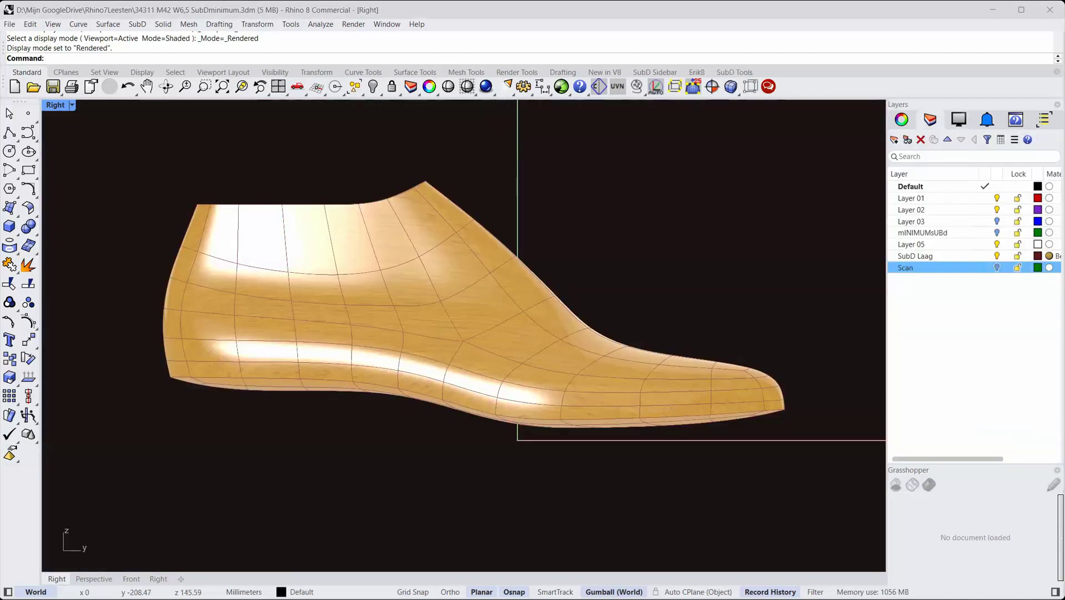
pyautogui.click(468, 87)
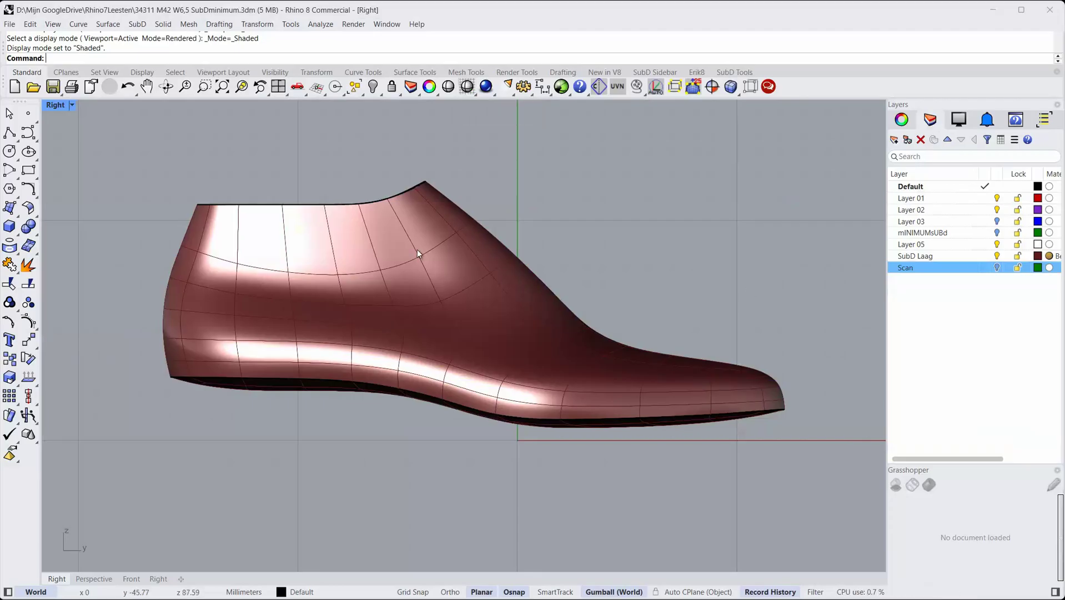
pyautogui.click(997, 256)
pyautogui.click(997, 268)
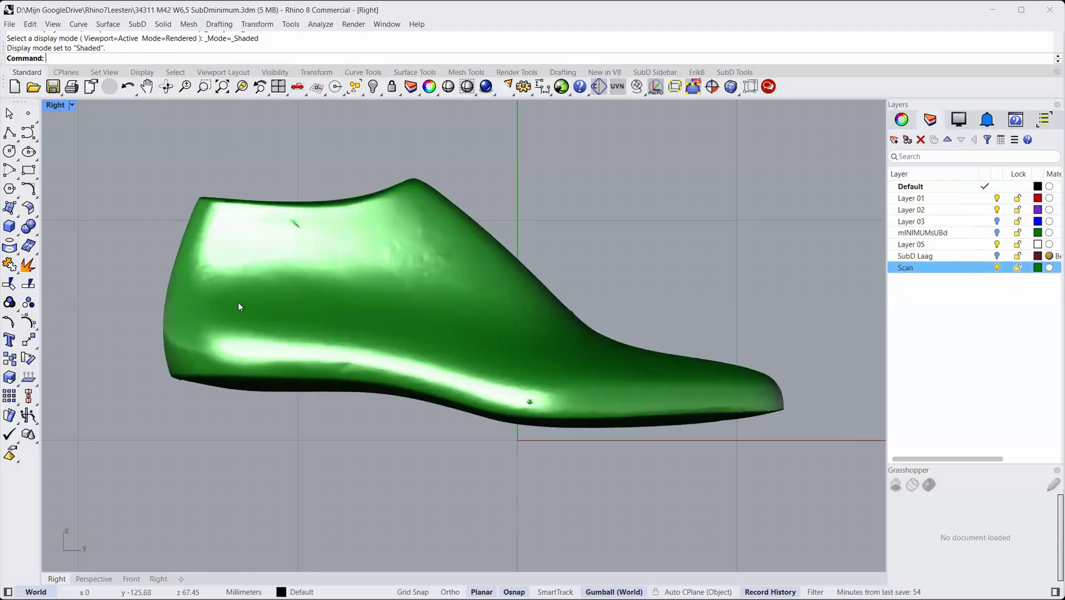
# Step: Examine the scanned last from different angles, toggling between Wireframe and Shaded display
pyautogui.keyDown('ctrl'); pyautogui.keyDown('shift'); pyautogui.moveTo(224, 284); pyautogui.dragTo(327, 241, button='right'); pyautogui.keyUp('shift'); pyautogui.keyUp('ctrl')
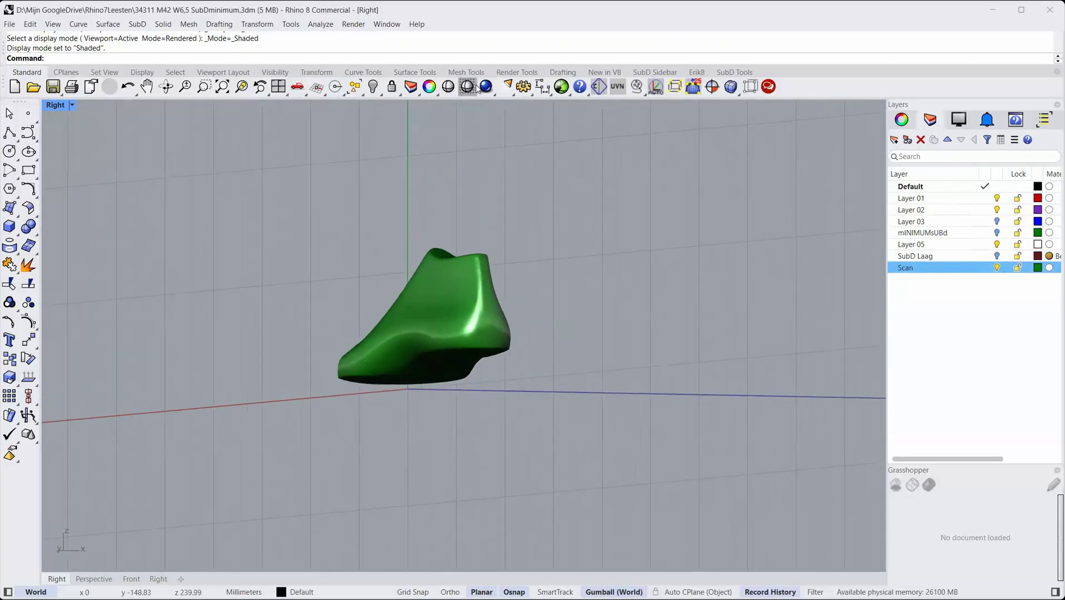
pyautogui.click(467, 87)
pyautogui.scroll(5, 461, 260)
pyautogui.click(467, 87)
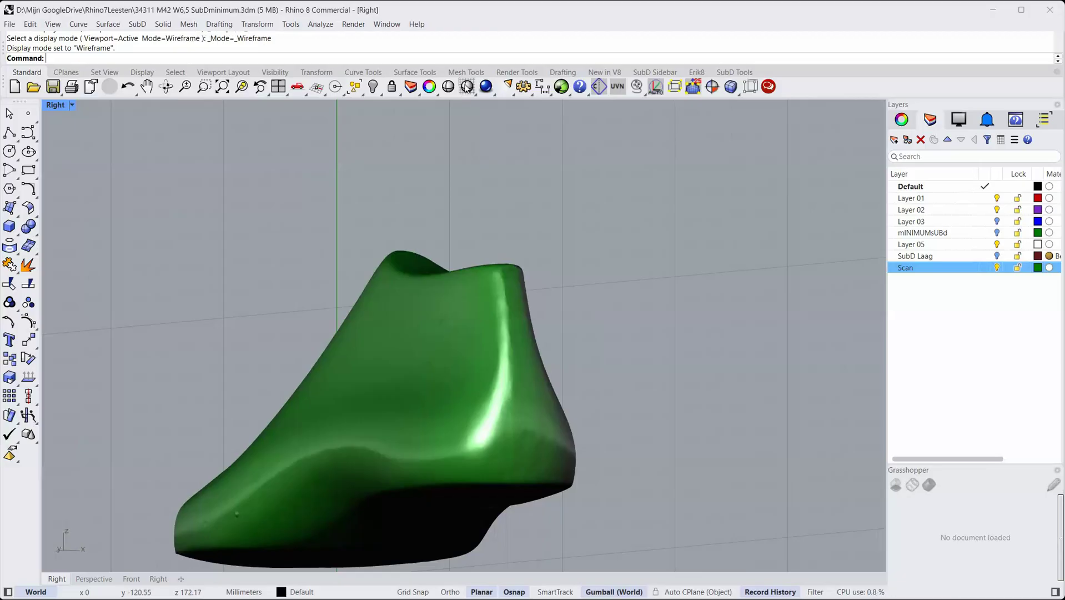
pyautogui.scroll(-4, 465, 213)
pyautogui.keyDown('ctrl'); pyautogui.keyDown('shift'); pyautogui.moveTo(466, 214); pyautogui.dragTo(586, 259, button='right'); pyautogui.keyUp('shift'); pyautogui.keyUp('ctrl')
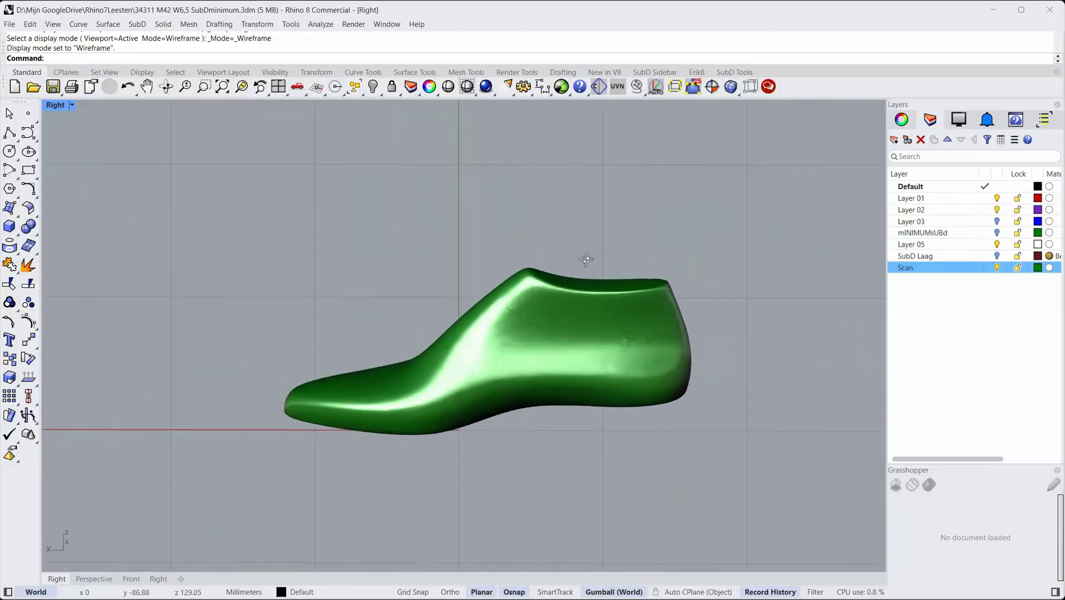
pyautogui.hotkey('ctrl', 'alt', 's')
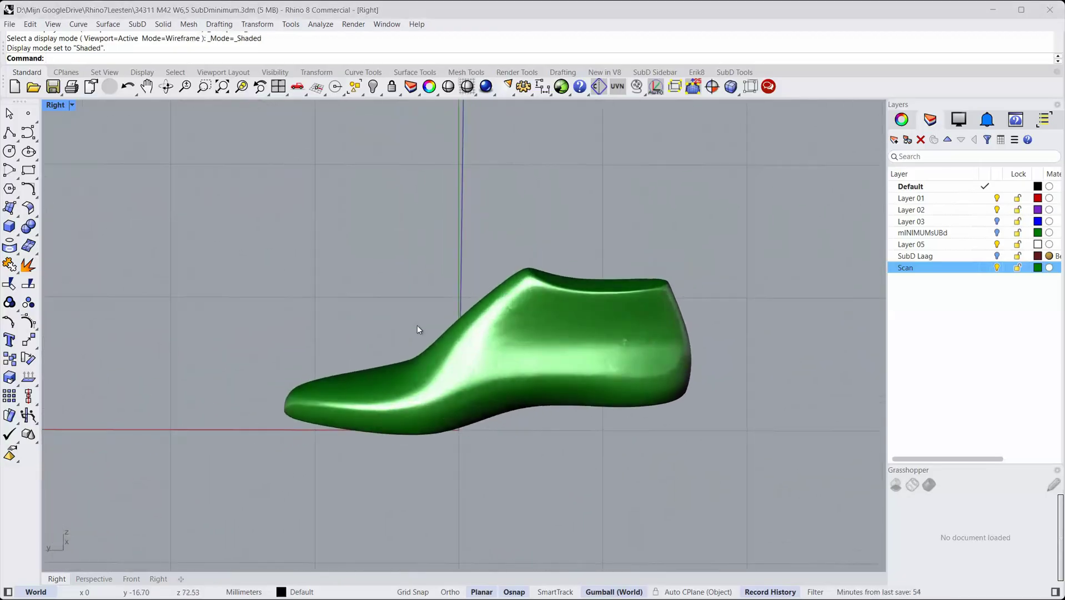
# Step: Examine the shaded scan's surface up close from both sides and from its end
pyautogui.moveTo(482, 333)
pyautogui.keyDown('ctrl'); pyautogui.keyDown('shift'); pyautogui.mouseDown(button='right')
pyautogui.moveTo(439, 314)
pyautogui.moveTo(297, 309)
pyautogui.moveTo(322, 312)
pyautogui.mouseUp(button='right'); pyautogui.keyUp('shift'); pyautogui.keyUp('ctrl')
pyautogui.scroll(8, 532, 343)
pyautogui.keyDown('ctrl'); pyautogui.keyDown('shift'); pyautogui.moveTo(534, 351); pyautogui.dragTo(484, 329, button='right'); pyautogui.keyUp('shift'); pyautogui.keyUp('ctrl')
pyautogui.scroll(-4, 452, 340)
pyautogui.scroll(4, 345, 355)
pyautogui.scroll(-2, 345, 355)
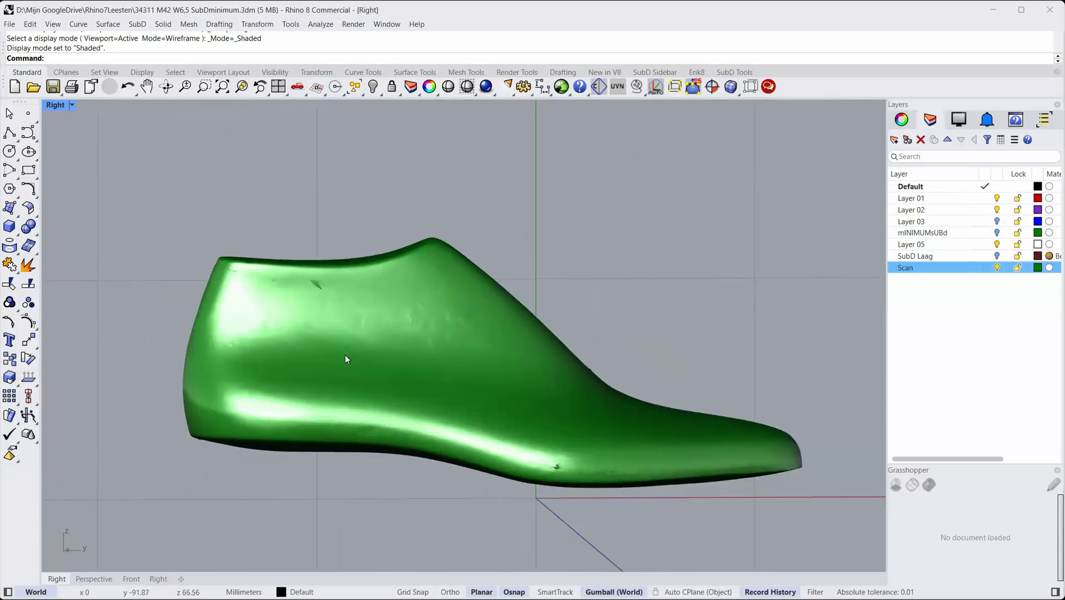
pyautogui.keyDown('ctrl'); pyautogui.keyDown('shift'); pyautogui.moveTo(272, 357); pyautogui.dragTo(407, 326, button='right'); pyautogui.keyUp('shift'); pyautogui.keyUp('ctrl')
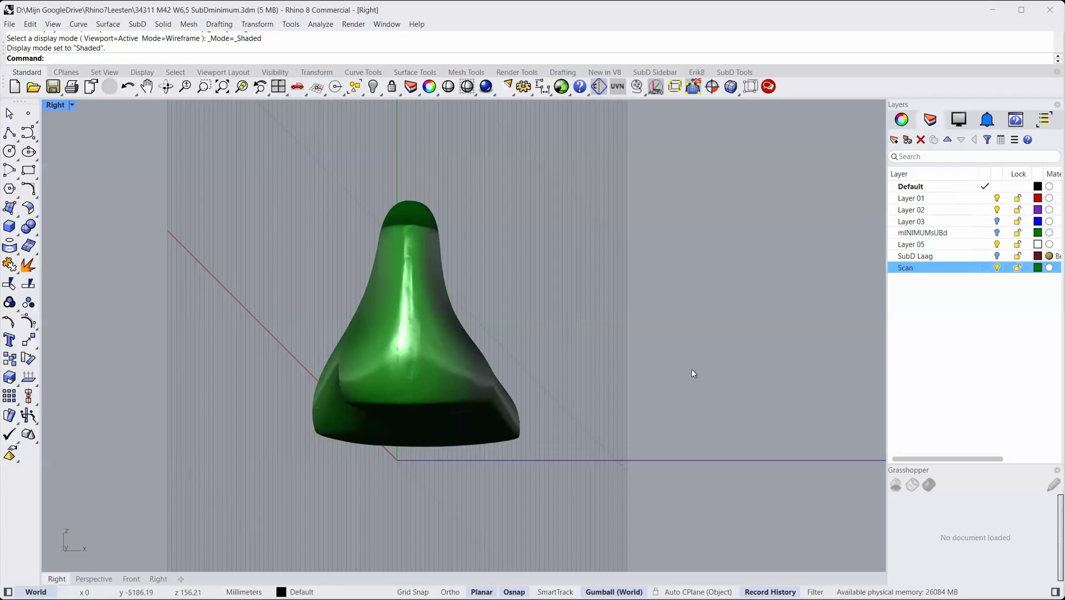
pyautogui.keyDown('ctrl'); pyautogui.keyDown('shift'); pyautogui.moveTo(662, 341); pyautogui.dragTo(512, 351, button='right'); pyautogui.keyUp('shift'); pyautogui.keyUp('ctrl')
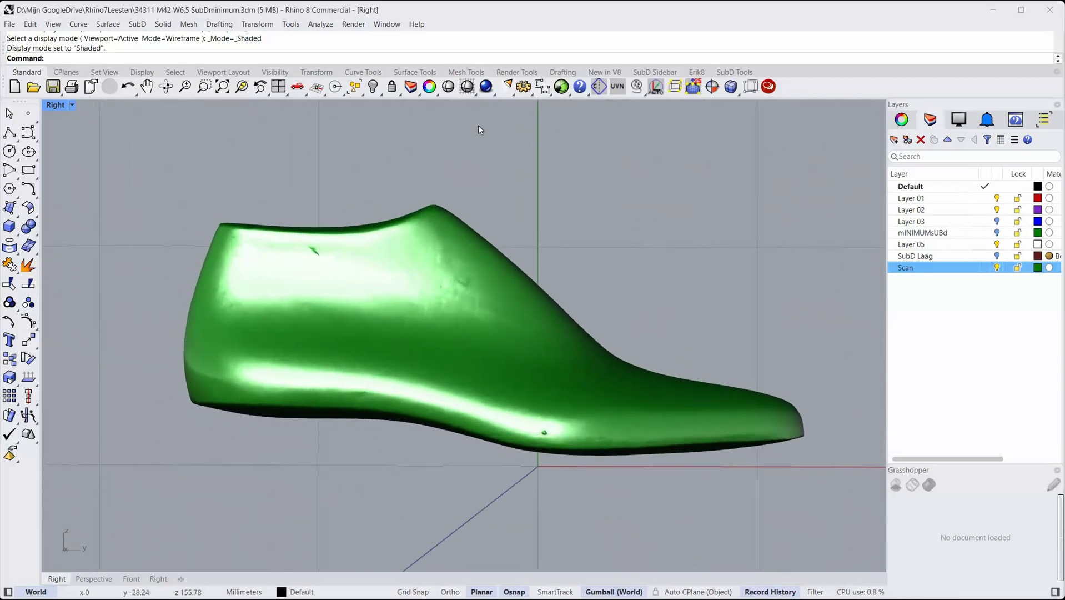
# Step: Inspect the scan's mesh up close in Wireframe display and return to Shaded
pyautogui.click(471, 93)
pyautogui.scroll(10, 459, 279)
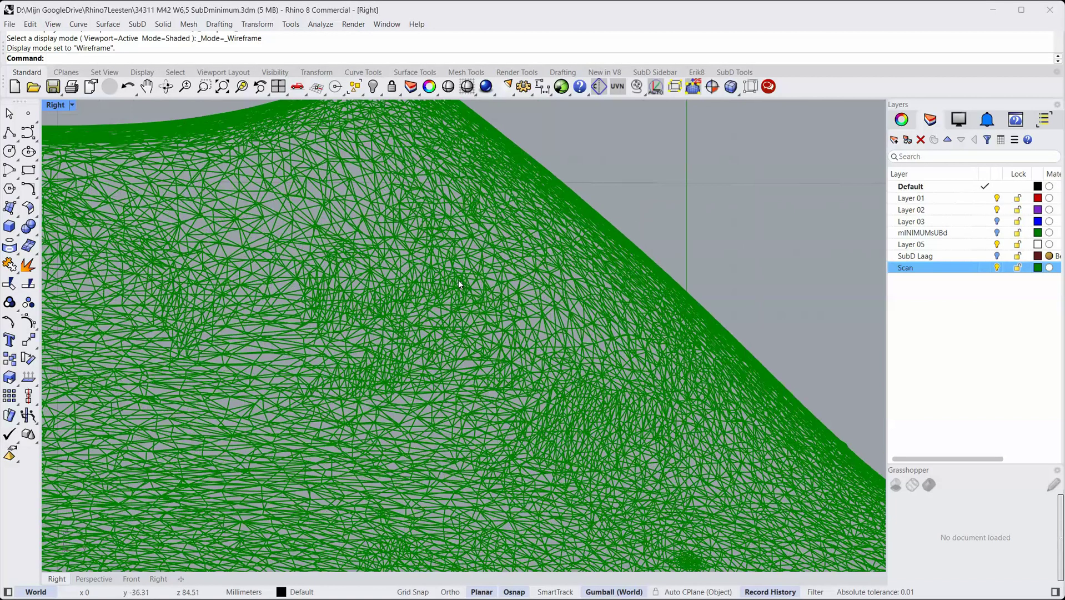
pyautogui.scroll(-10, 459, 281)
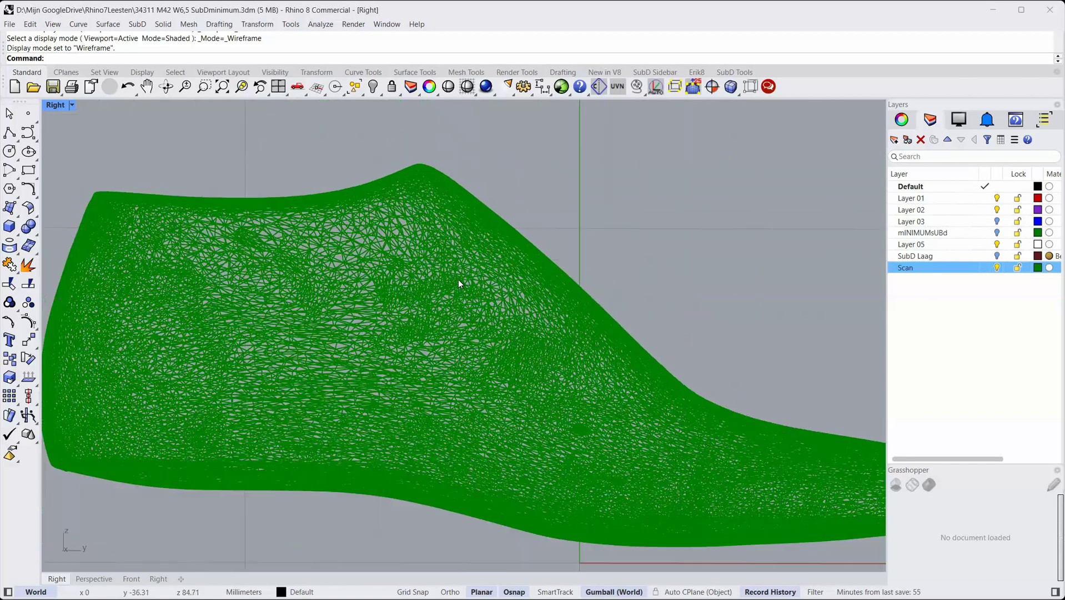
pyautogui.click(467, 93)
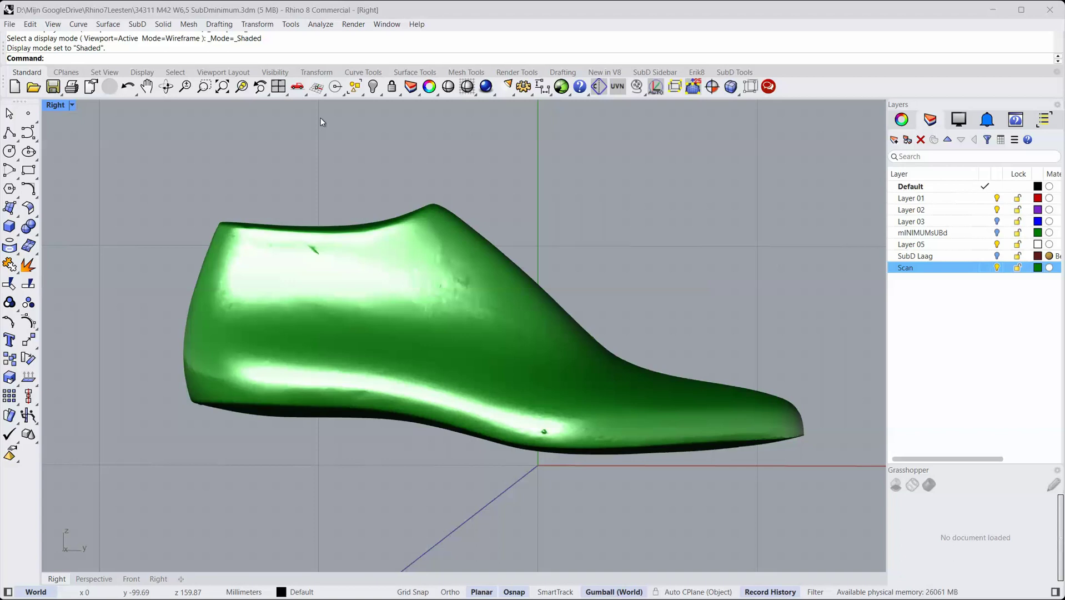
# Step: In the right view, create a SubD box behind the scan's heel with X, Y and Z counts of 2
pyautogui.click(298, 88)
pyautogui.scroll(-10, 494, 279)
pyautogui.moveTo(348, 280); pyautogui.dragTo(502, 299, button='right')
pyautogui.moveTo(371, 300); pyautogui.dragTo(398, 311, button='right')
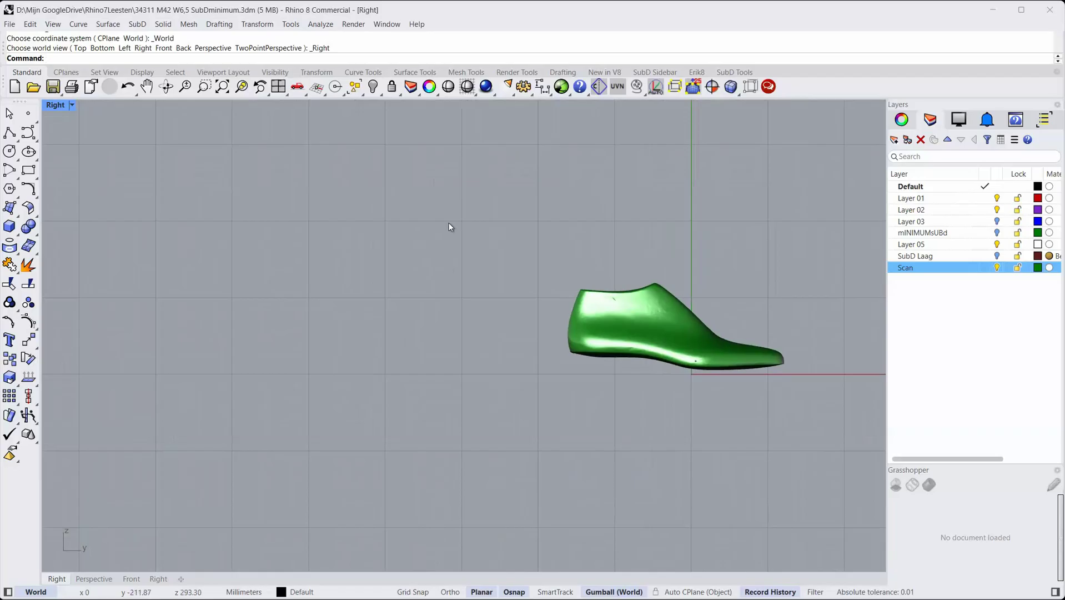
pyautogui.click(665, 76)
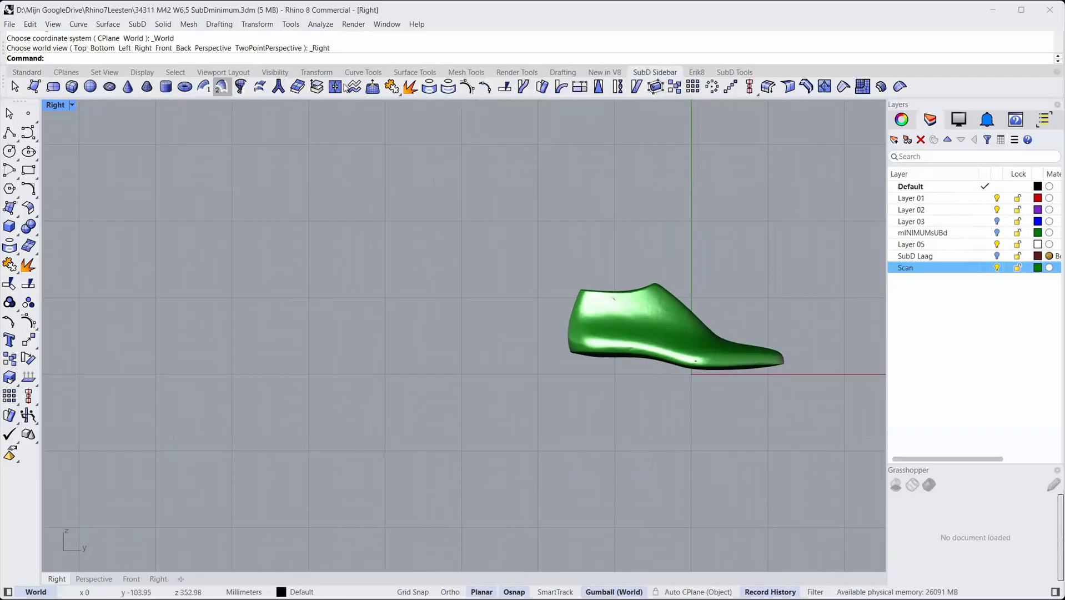
pyautogui.click(72, 88)
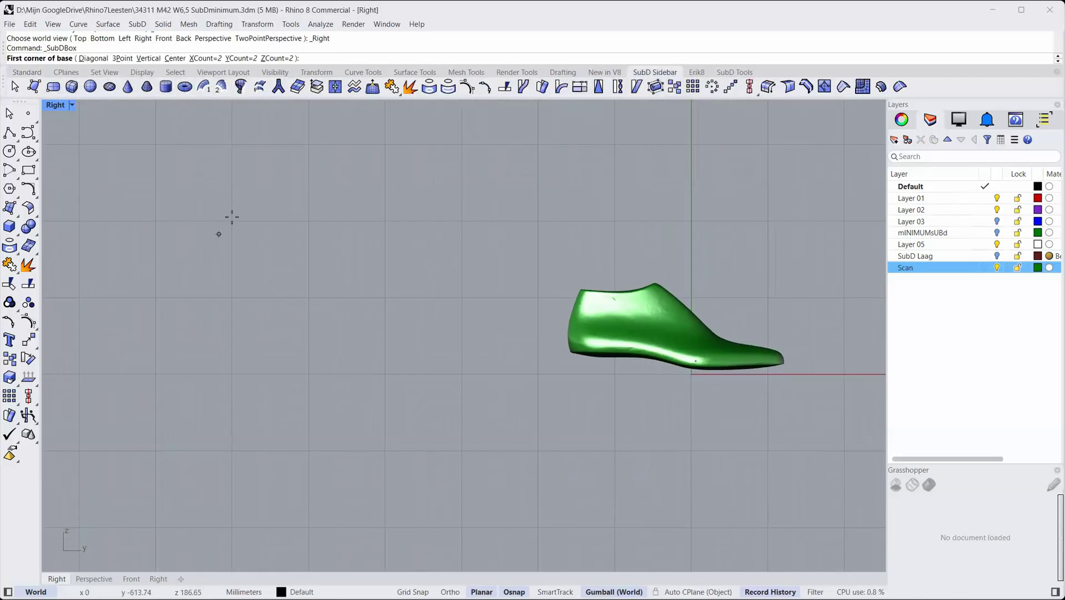
pyautogui.click(283, 296)
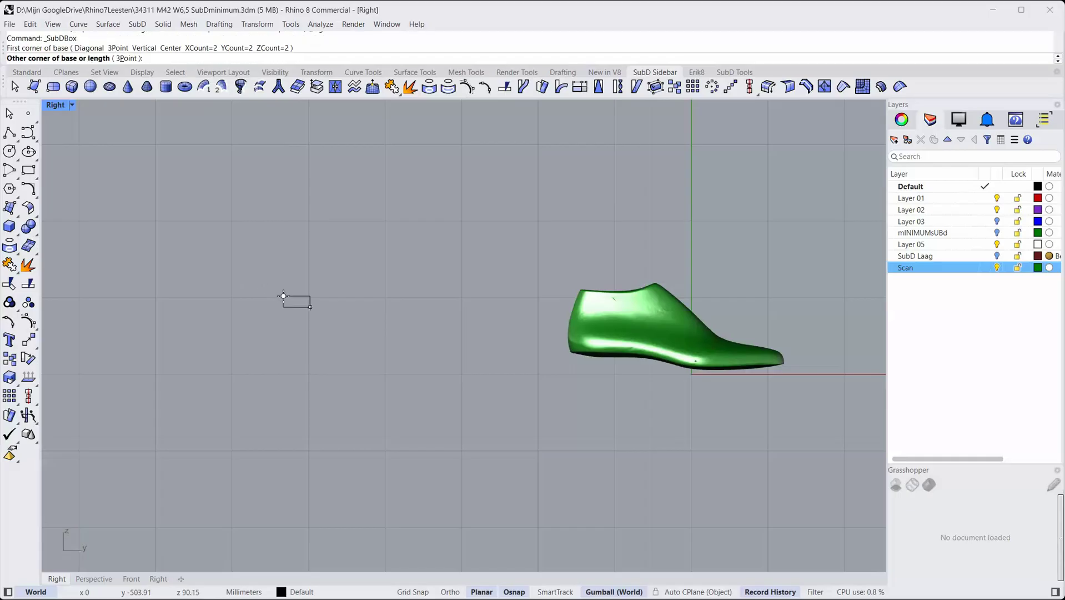
pyautogui.click(424, 355)
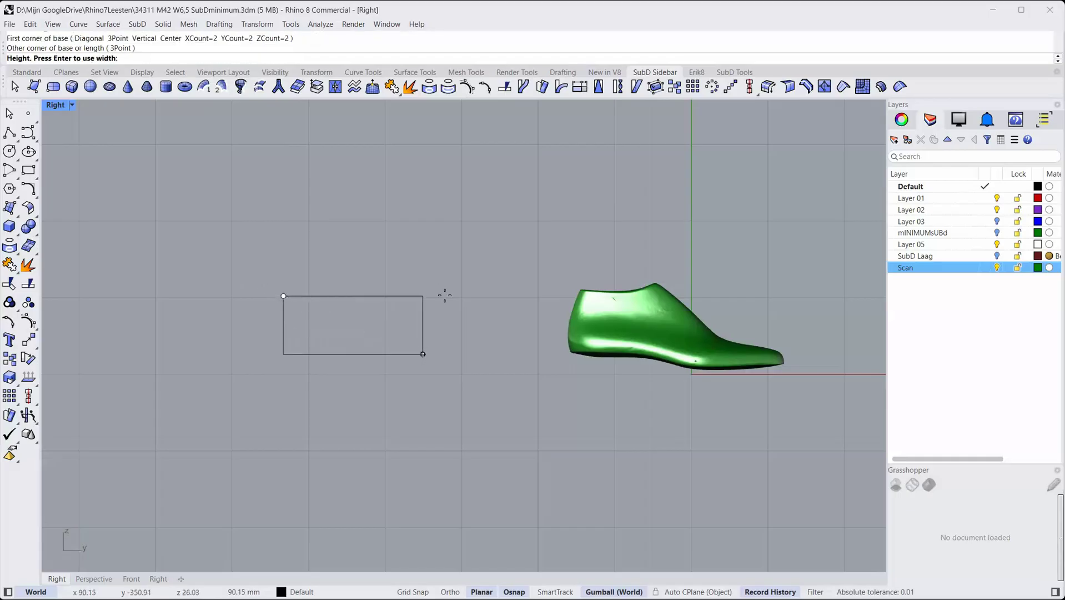
pyautogui.keyDown('ctrl'); pyautogui.keyDown('shift'); pyautogui.moveTo(445, 295); pyautogui.dragTo(297, 284, button='right'); pyautogui.keyUp('shift'); pyautogui.keyUp('ctrl')
pyautogui.click(449, 364)
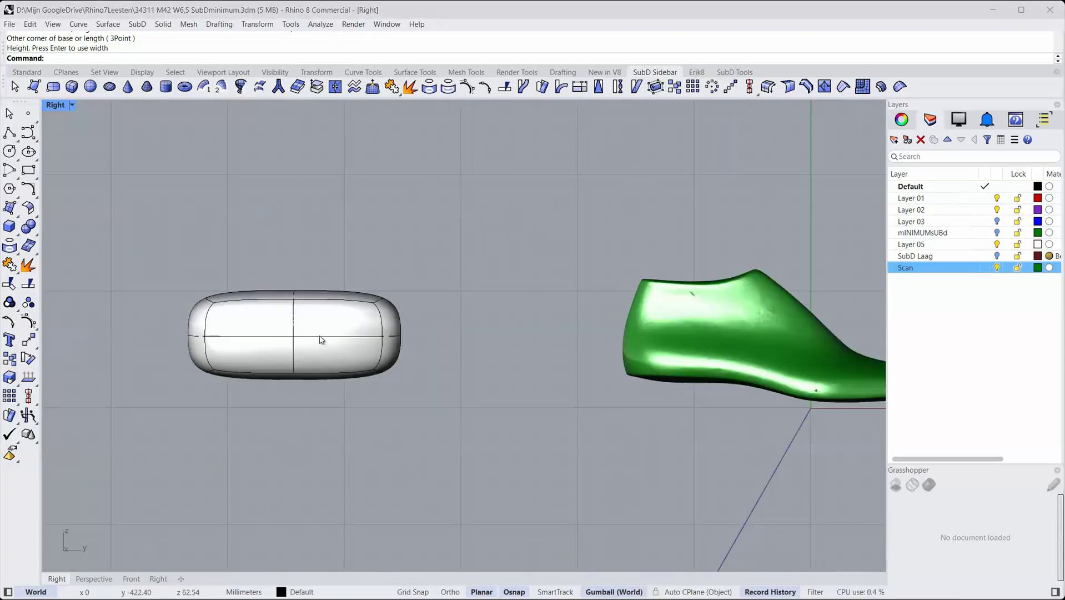
# Step: Compare the new SubD box with the scanned last from the side and from above
pyautogui.scroll(-2, 321, 339)
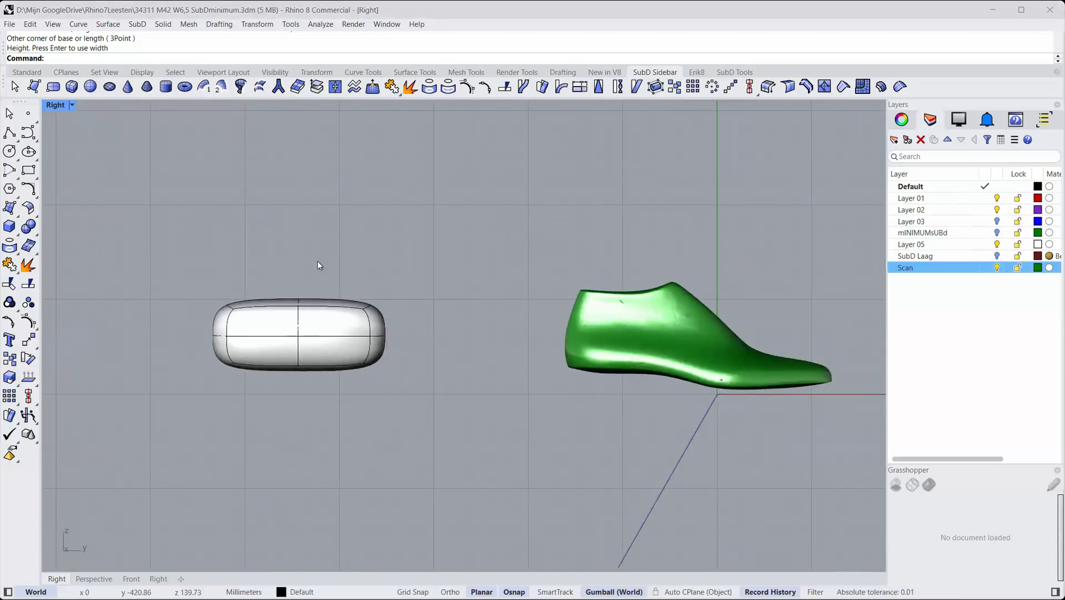
pyautogui.keyDown('ctrl'); pyautogui.keyDown('shift'); pyautogui.moveTo(309, 339); pyautogui.dragTo(324, 375, button='right'); pyautogui.keyUp('shift'); pyautogui.keyUp('ctrl')
pyautogui.scroll(3, 344, 326)
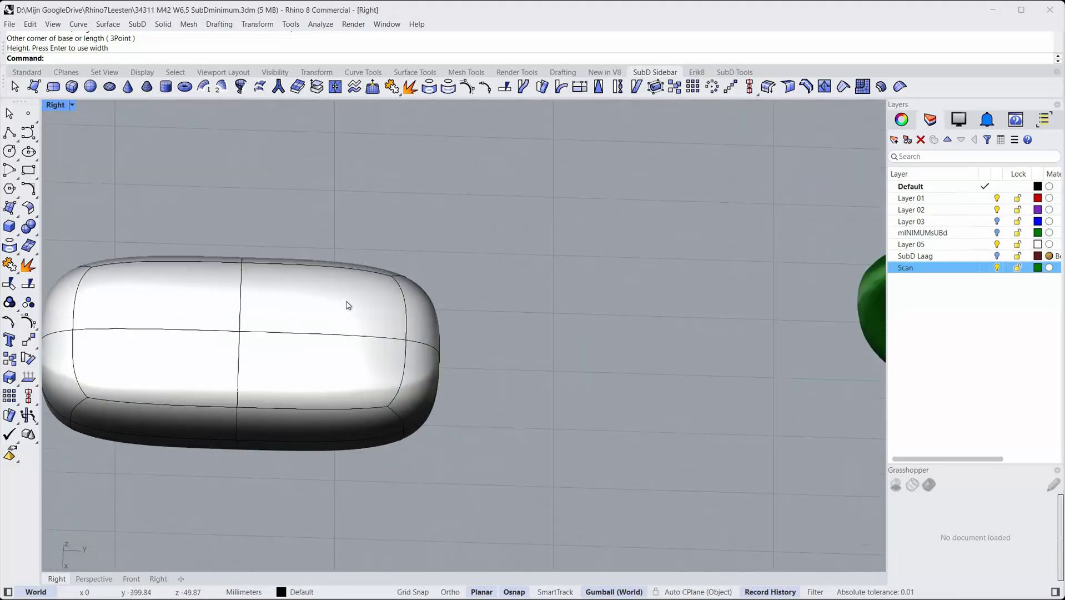
pyautogui.scroll(-3, 303, 385)
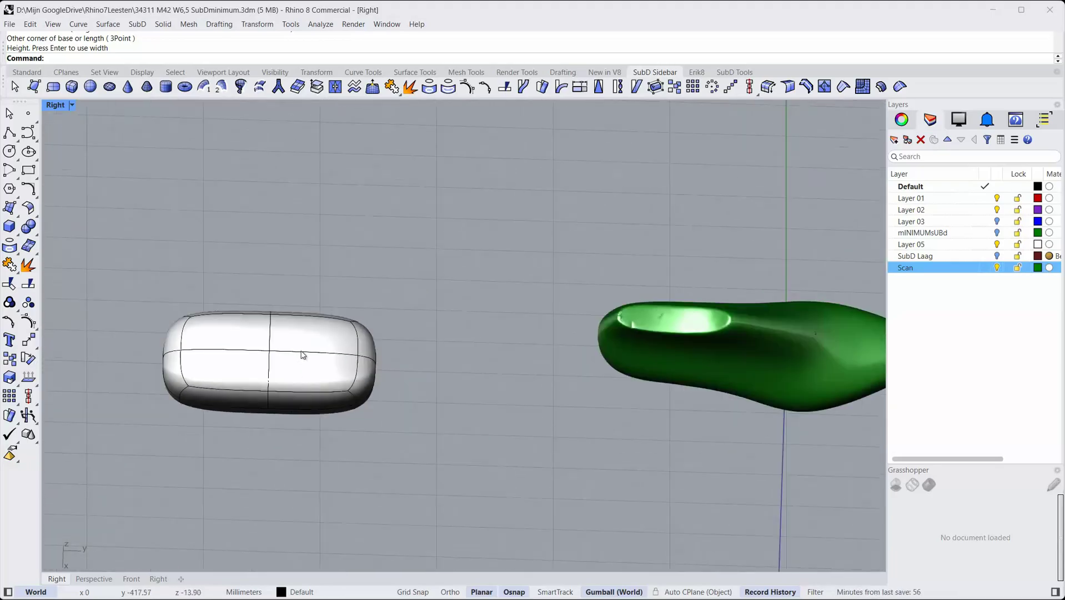
pyautogui.keyDown('ctrl'); pyautogui.keyDown('shift'); pyautogui.moveTo(303, 354); pyautogui.dragTo(295, 366, button='right'); pyautogui.keyUp('shift'); pyautogui.keyUp('ctrl')
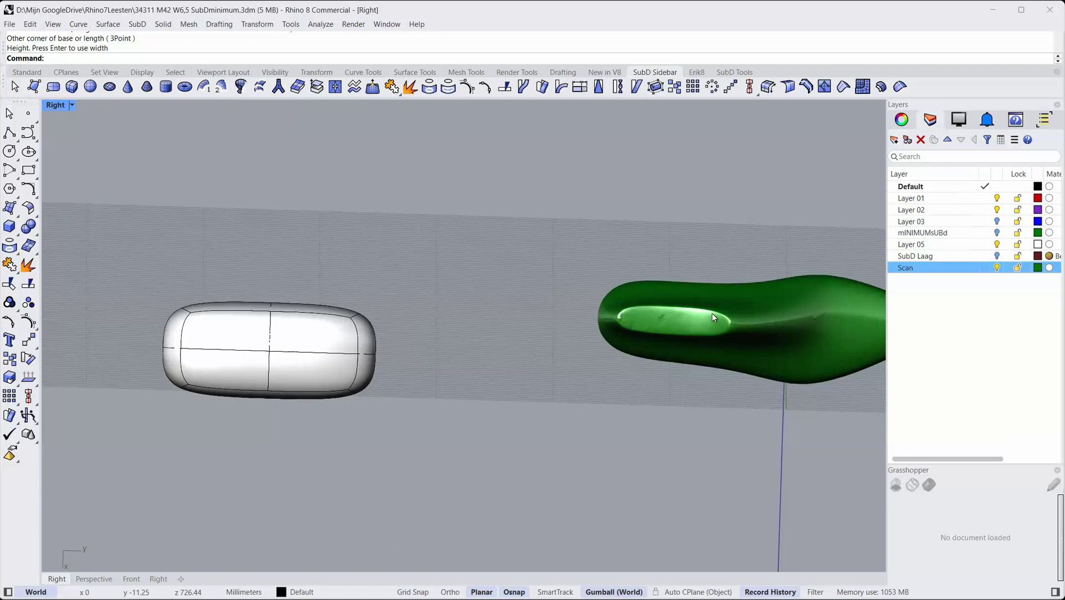
pyautogui.moveTo(736, 296); pyautogui.dragTo(669, 303, button='right')
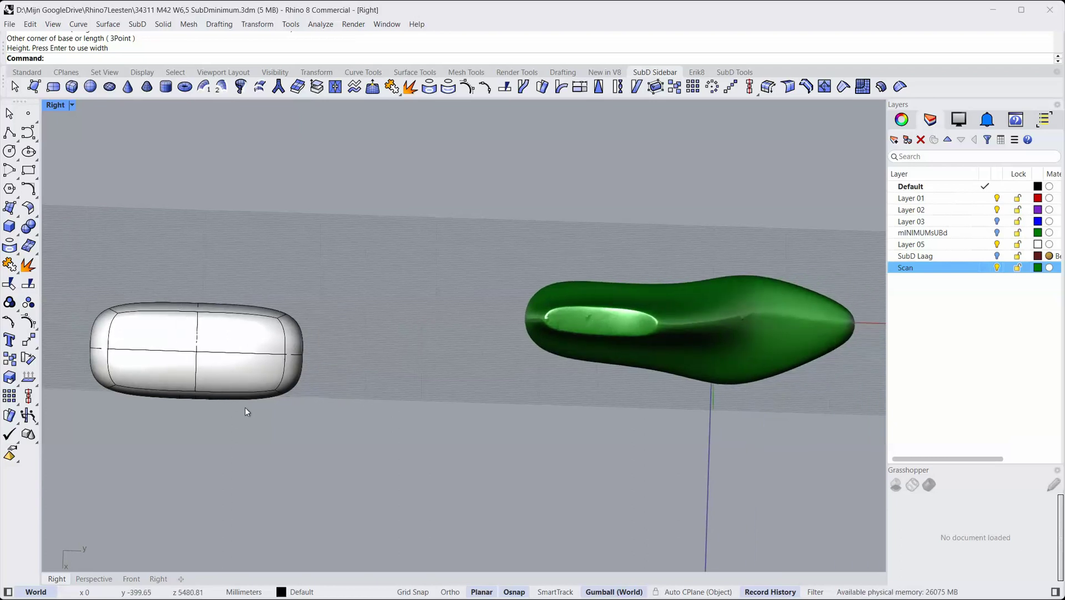
pyautogui.keyDown('ctrl'); pyautogui.keyDown('shift'); pyautogui.moveTo(295, 406); pyautogui.dragTo(403, 285, button='right'); pyautogui.keyUp('shift'); pyautogui.keyUp('ctrl')
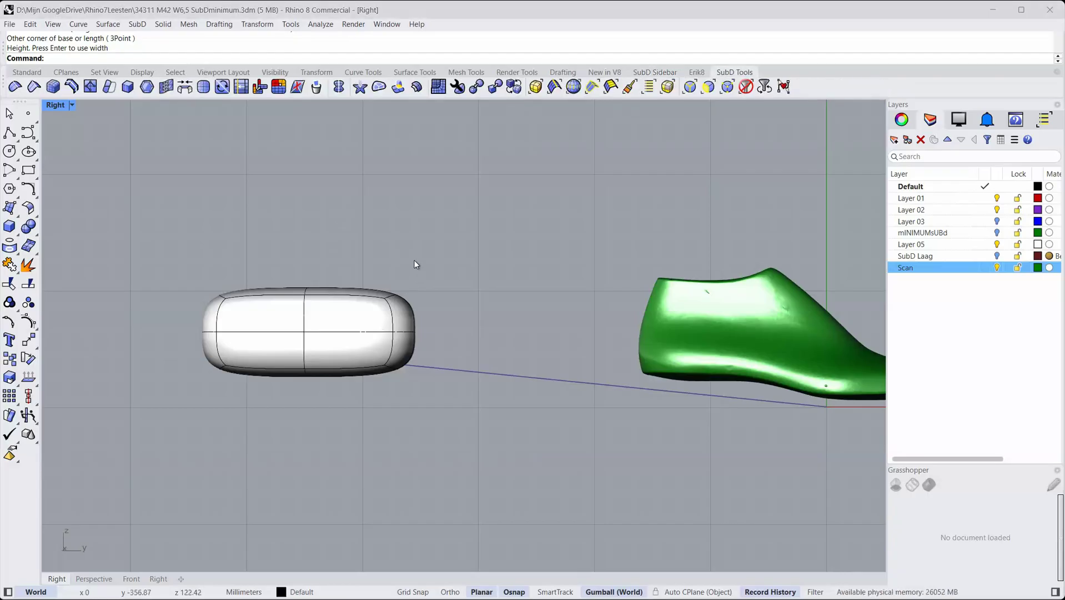
# Step: Extrude the SubD box's rear top faces upward to form the raised ankle part of the last
pyautogui.moveTo(412, 239)
pyautogui.mouseDown(button='right')
pyautogui.moveTo(427, 271)
pyautogui.moveTo(422, 233)
pyautogui.mouseUp(button='right')
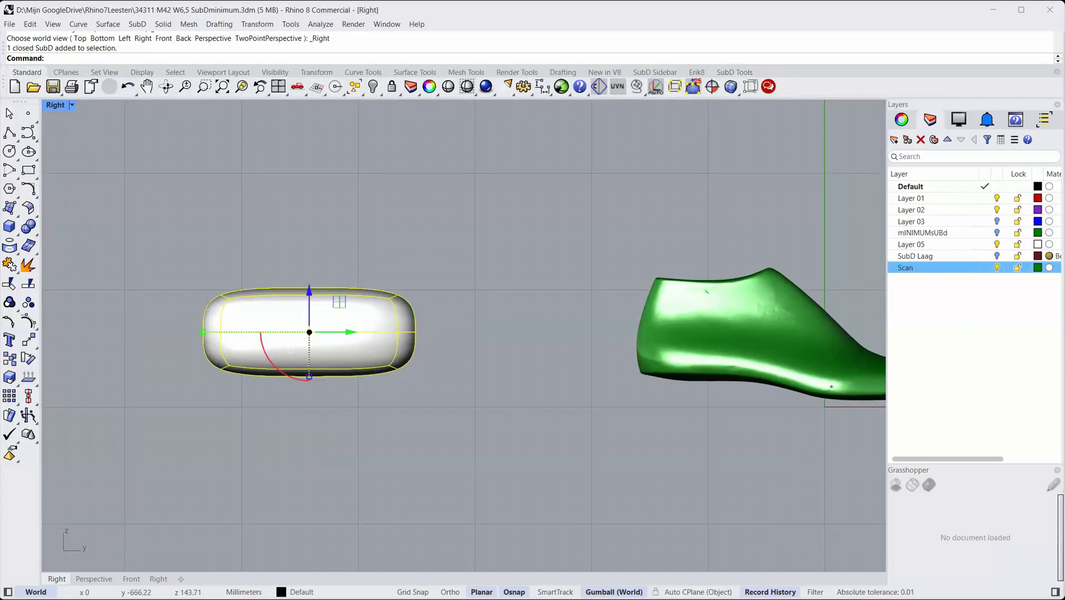
pyautogui.press('Escape')
pyautogui.keyDown('ctrl'); pyautogui.keyDown('shift'); pyautogui.moveTo(230, 233); pyautogui.dragTo(240, 305, button='right'); pyautogui.keyUp('shift'); pyautogui.keyUp('ctrl')
pyautogui.scroll(2, 259, 264)
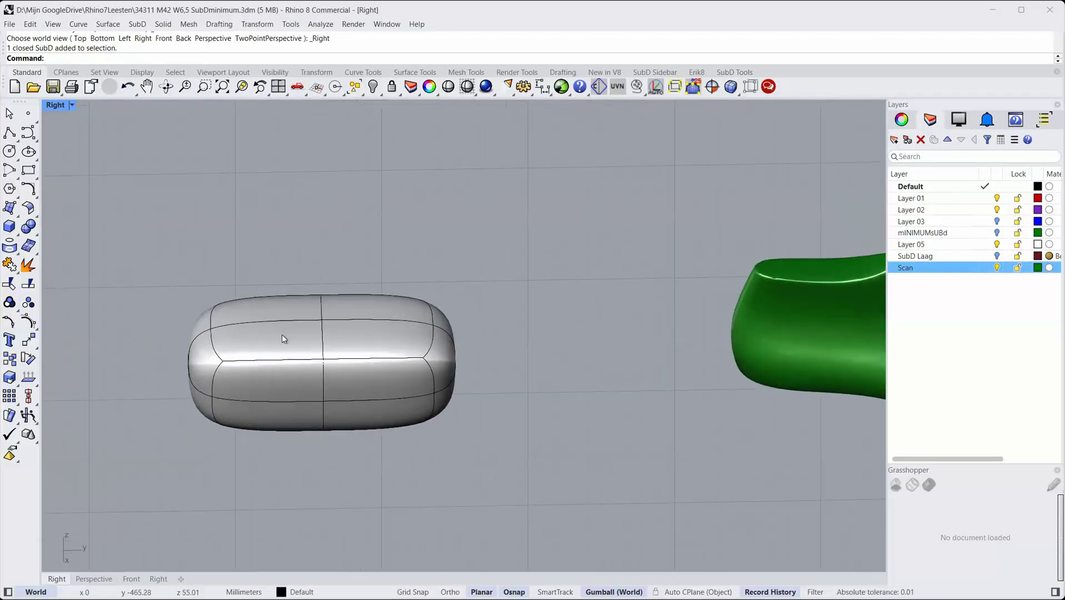
pyautogui.keyDown('ctrl'); pyautogui.keyDown('shift'); pyautogui.click(283, 338); pyautogui.keyUp('shift'); pyautogui.keyUp('ctrl')
pyautogui.keyDown('ctrl'); pyautogui.keyDown('shift'); pyautogui.moveTo(294, 287); pyautogui.dragTo(298, 214, button='right'); pyautogui.keyUp('shift'); pyautogui.keyUp('ctrl')
pyautogui.moveTo(266, 309); pyautogui.dragTo(261, 201)
pyautogui.click(394, 174)
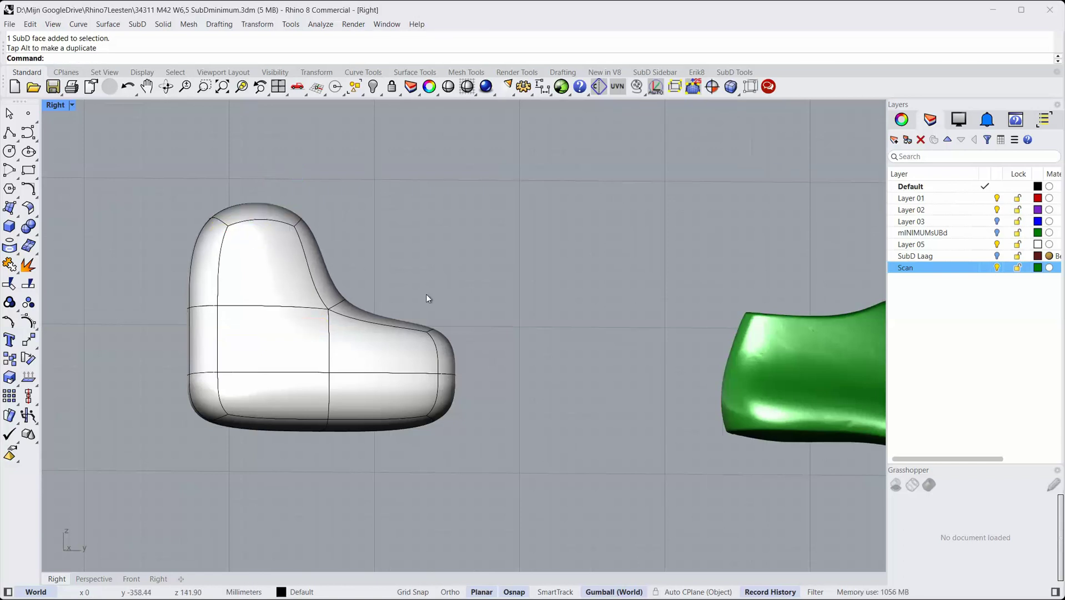
# Step: Compare the raised SubD with the scanned last from the side and from above
pyautogui.scroll(-3, 417, 272)
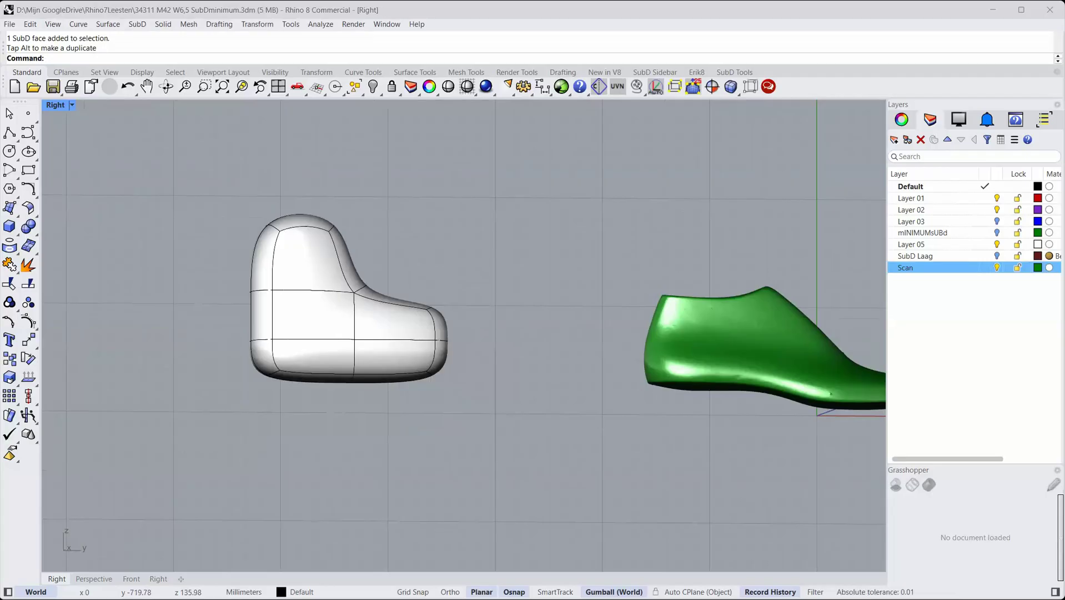
pyautogui.moveTo(343, 259); pyautogui.dragTo(345, 236, button='right')
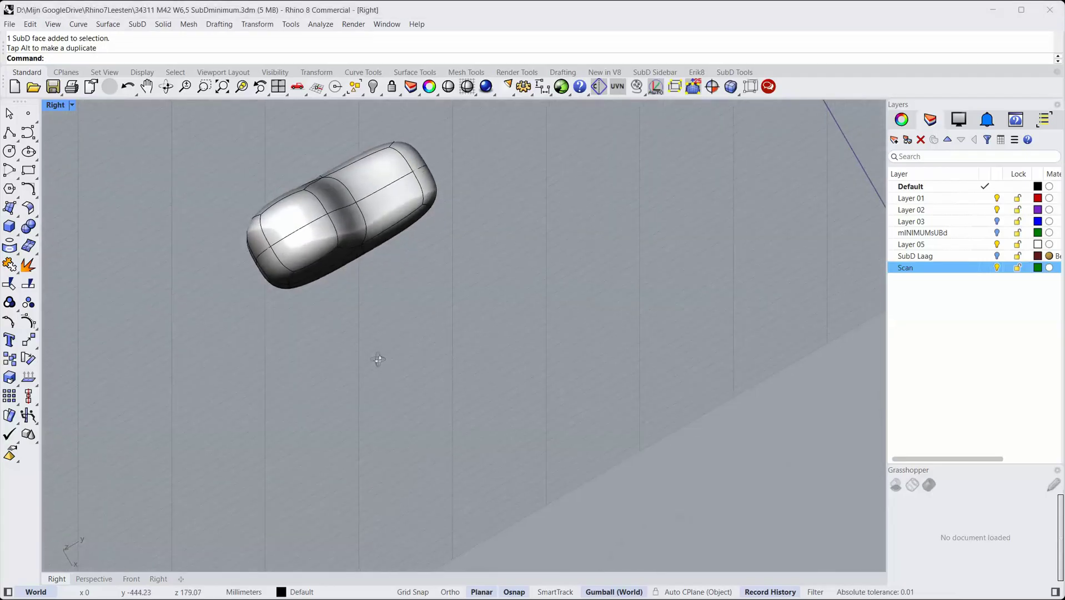
pyautogui.moveTo(378, 359); pyautogui.dragTo(477, 337, button='right')
pyautogui.scroll(-6, 477, 338)
pyautogui.keyDown('shift'); pyautogui.moveTo(430, 261); pyautogui.dragTo(397, 351, button='right'); pyautogui.keyUp('shift')
pyautogui.moveTo(397, 350); pyautogui.dragTo(460, 353, button='right')
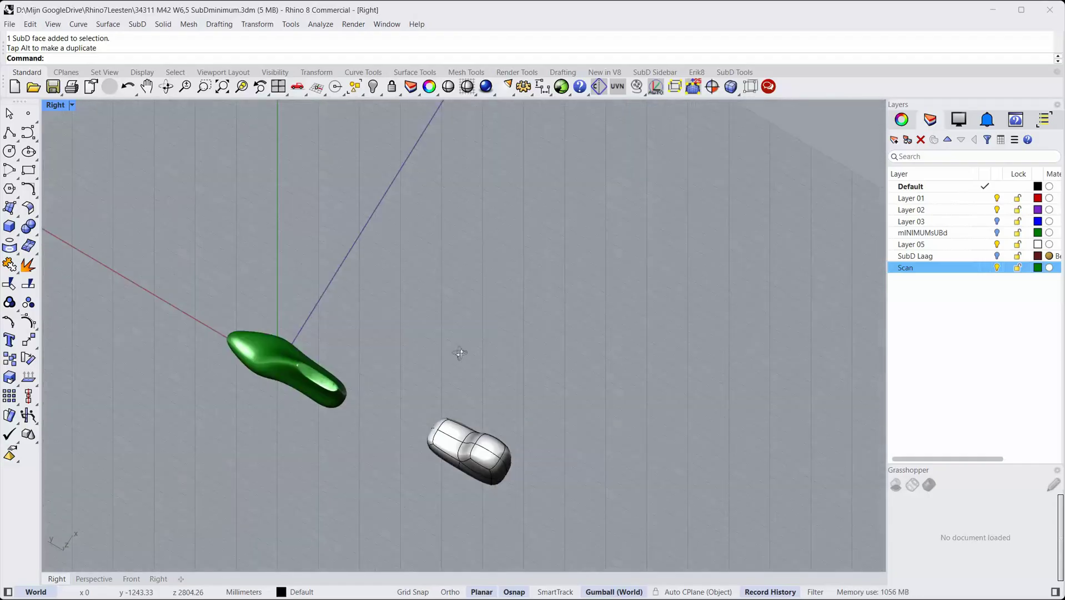
pyautogui.scroll(3, 375, 334)
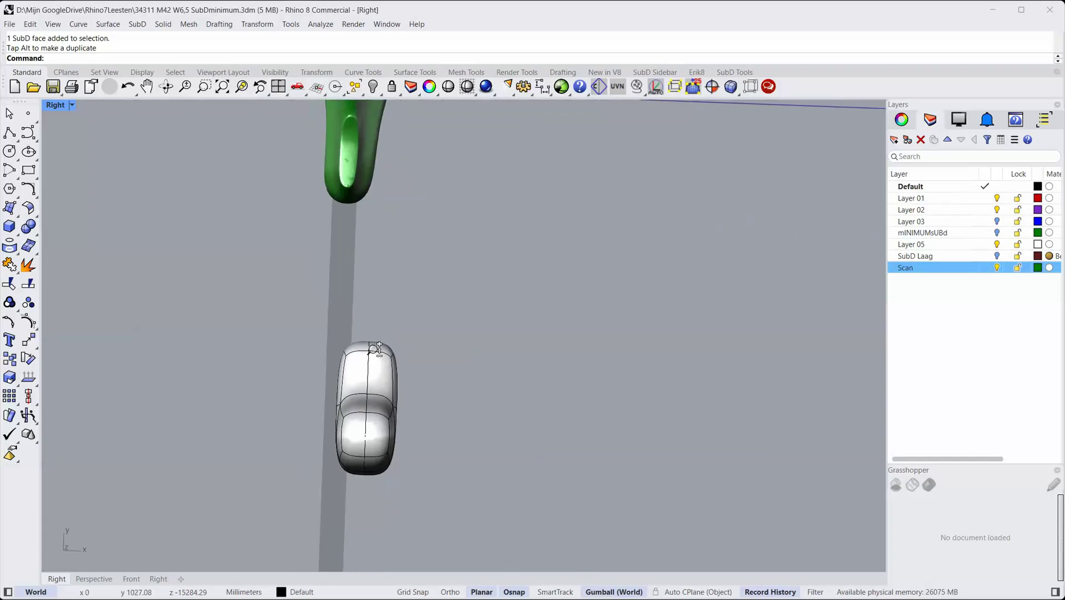
pyautogui.keyDown('shift'); pyautogui.moveTo(373, 350); pyautogui.dragTo(433, 335, button='right'); pyautogui.keyUp('shift')
pyautogui.scroll(-2, 404, 318)
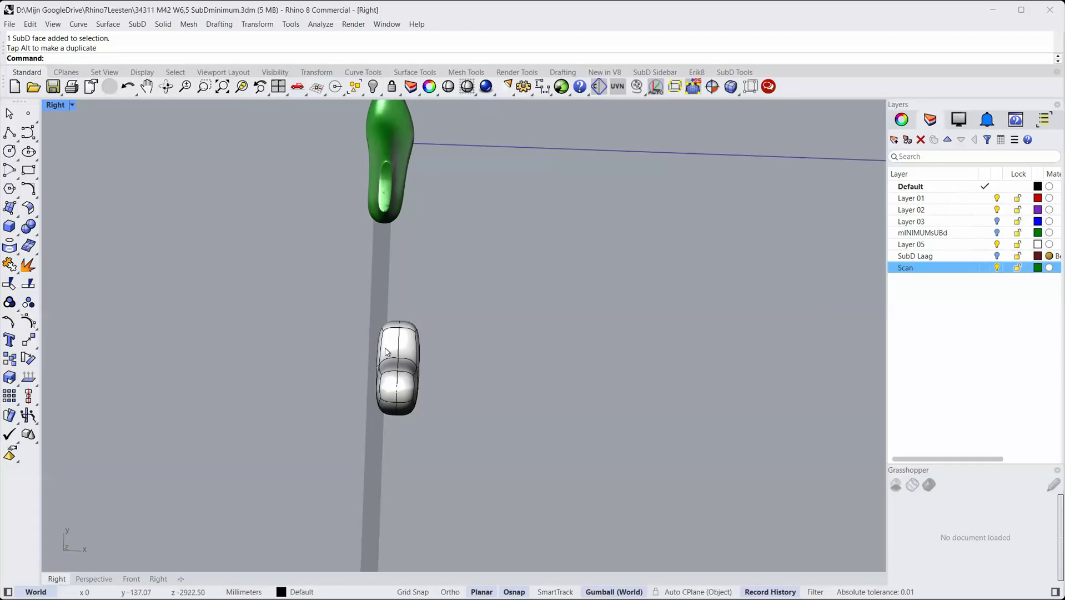
pyautogui.scroll(1, 364, 312)
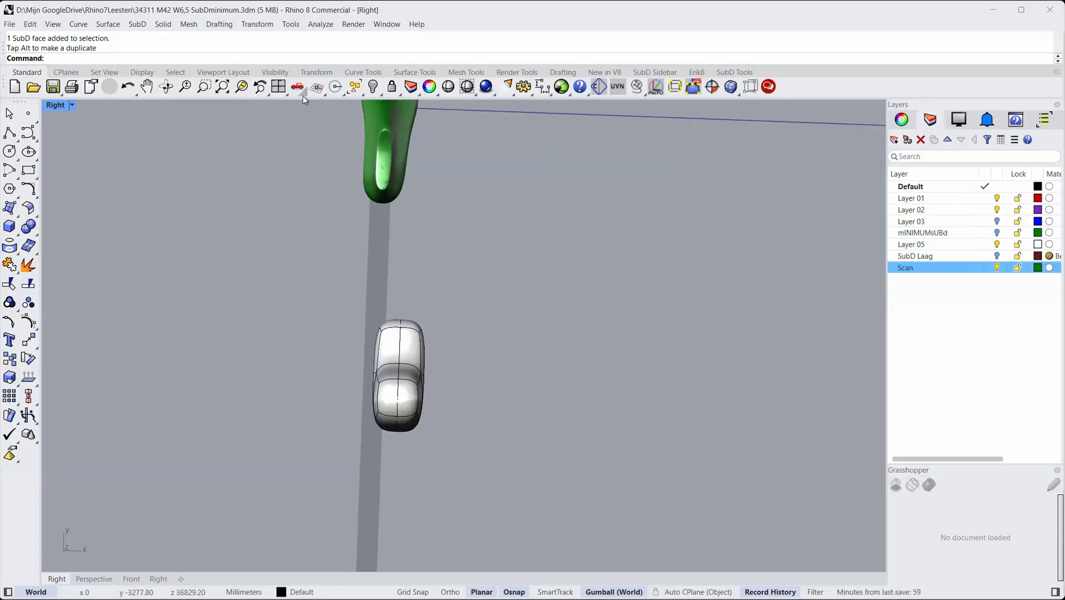
# Step: Switch to the top view and turn on the SubD's control points
pyautogui.click(303, 95)
pyautogui.click(321, 118)
pyautogui.moveTo(395, 331); pyautogui.dragTo(389, 299)
pyautogui.scroll(5, 391, 294)
pyautogui.click(412, 325)
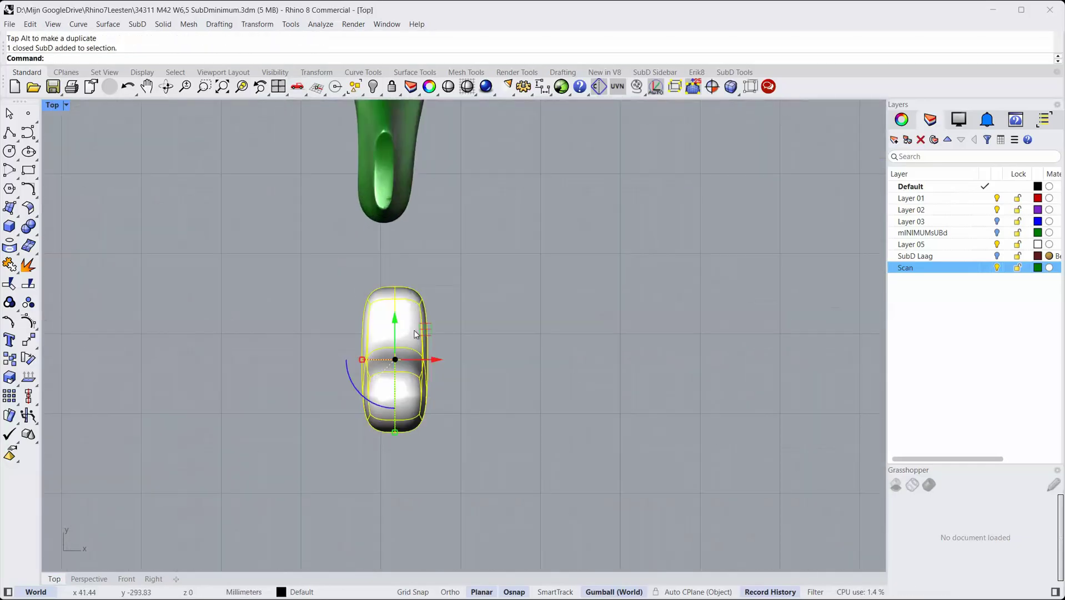
pyautogui.click(29, 321)
# Step: Looking from the end, narrow the two upper rows of control points on the raised ankle part
pyautogui.keyDown('ctrl'); pyautogui.keyDown('shift'); pyautogui.moveTo(360, 461); pyautogui.dragTo(486, 347, button='right'); pyautogui.keyUp('shift'); pyautogui.keyUp('ctrl')
pyautogui.moveTo(442, 316); pyautogui.dragTo(576, 395)
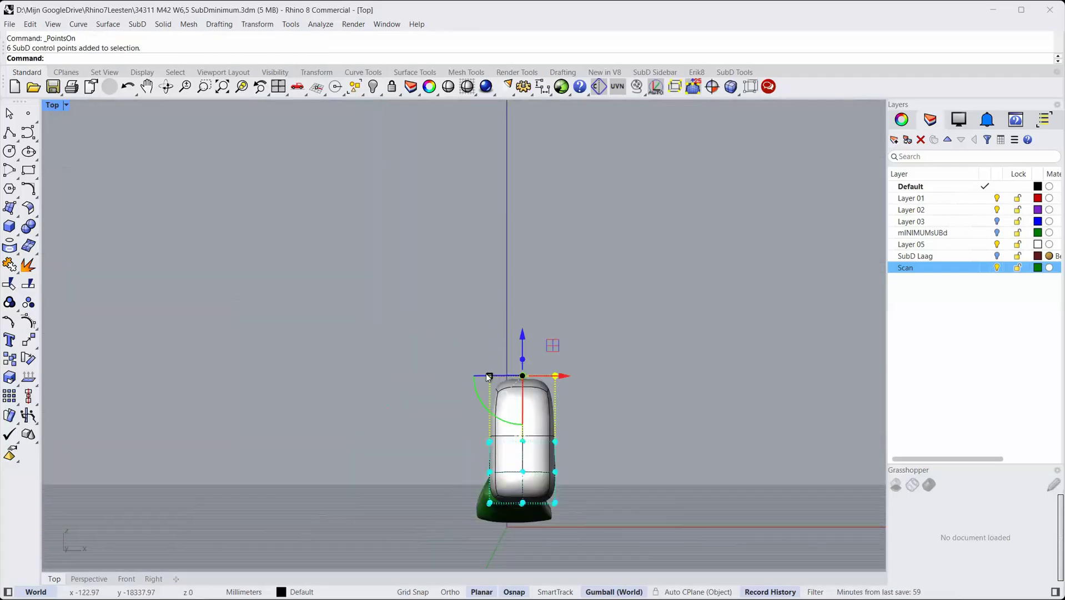
pyautogui.moveTo(490, 376); pyautogui.dragTo(502, 375)
pyautogui.moveTo(446, 412); pyautogui.dragTo(570, 456)
pyautogui.moveTo(489, 441); pyautogui.dragTo(503, 441)
pyautogui.click(458, 400)
# Step: In the right view, nudge the SubD's lower control points and the toe end's bottom points upward
pyautogui.click(301, 89)
pyautogui.click(378, 118)
pyautogui.moveTo(243, 484); pyautogui.dragTo(424, 386)
pyautogui.moveTo(354, 369); pyautogui.dragTo(354, 358)
pyautogui.click(441, 467)
pyautogui.moveTo(442, 469); pyautogui.dragTo(481, 384)
pyautogui.moveTo(445, 460); pyautogui.dragTo(476, 416)
pyautogui.moveTo(496, 391); pyautogui.dragTo(496, 376)
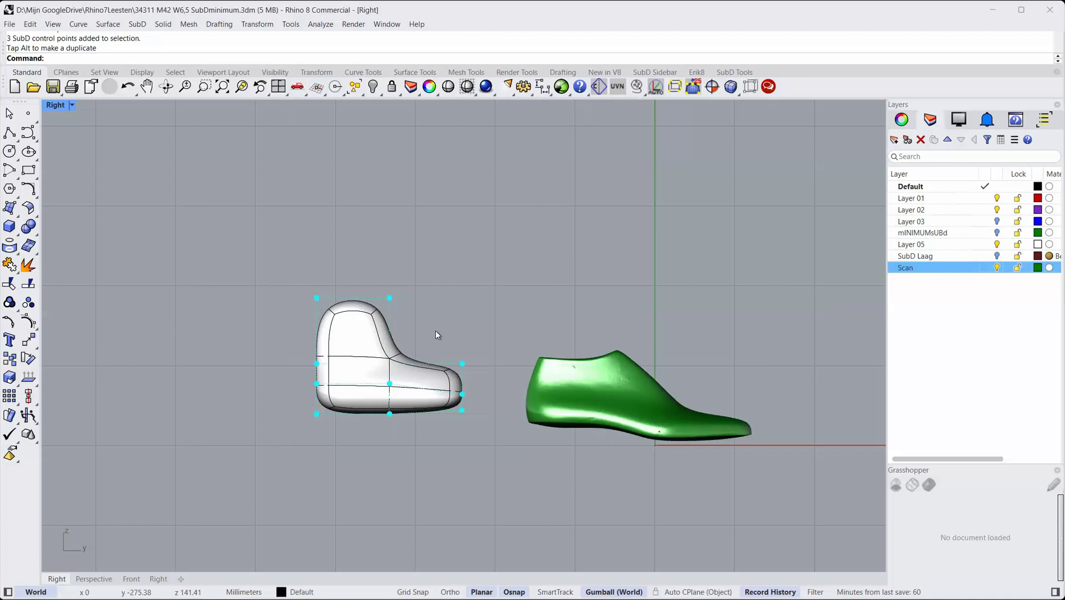
# Step: Raise the toe end's middle control points slightly and lower its top control points
pyautogui.moveTo(435, 331); pyautogui.dragTo(491, 406)
pyautogui.moveTo(495, 351); pyautogui.dragTo(494, 344)
pyautogui.moveTo(436, 322); pyautogui.dragTo(480, 373)
pyautogui.moveTo(497, 327); pyautogui.dragTo(497, 339)
# Step: Pull the ankle part's upper front and rear control points inward and lower its top row
pyautogui.moveTo(366, 273); pyautogui.dragTo(416, 293)
pyautogui.moveTo(406, 332); pyautogui.dragTo(382, 371)
pyautogui.moveTo(419, 333); pyautogui.dragTo(422, 326)
pyautogui.moveTo(284, 261); pyautogui.dragTo(336, 373)
pyautogui.moveTo(355, 330); pyautogui.dragTo(365, 331)
pyautogui.moveTo(299, 272); pyautogui.dragTo(403, 315)
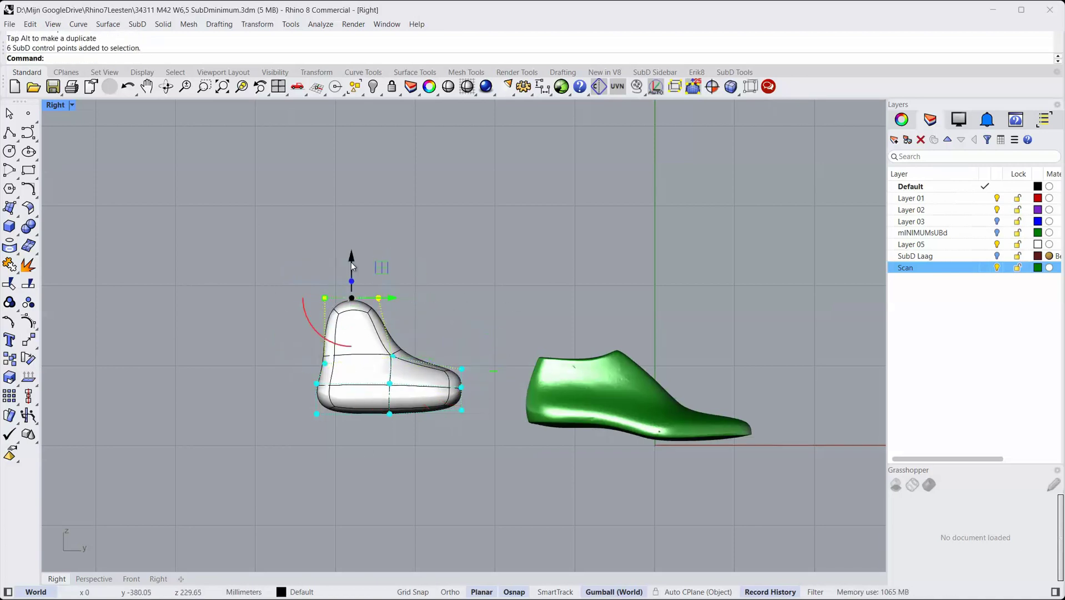
pyautogui.moveTo(352, 257); pyautogui.dragTo(352, 275)
# Step: Move the heel-end control points back about 38 mm and raise the toe end and lower heel points slightly
pyautogui.moveTo(238, 285); pyautogui.dragTo(356, 435)
pyautogui.moveTo(361, 365); pyautogui.dragTo(330, 365)
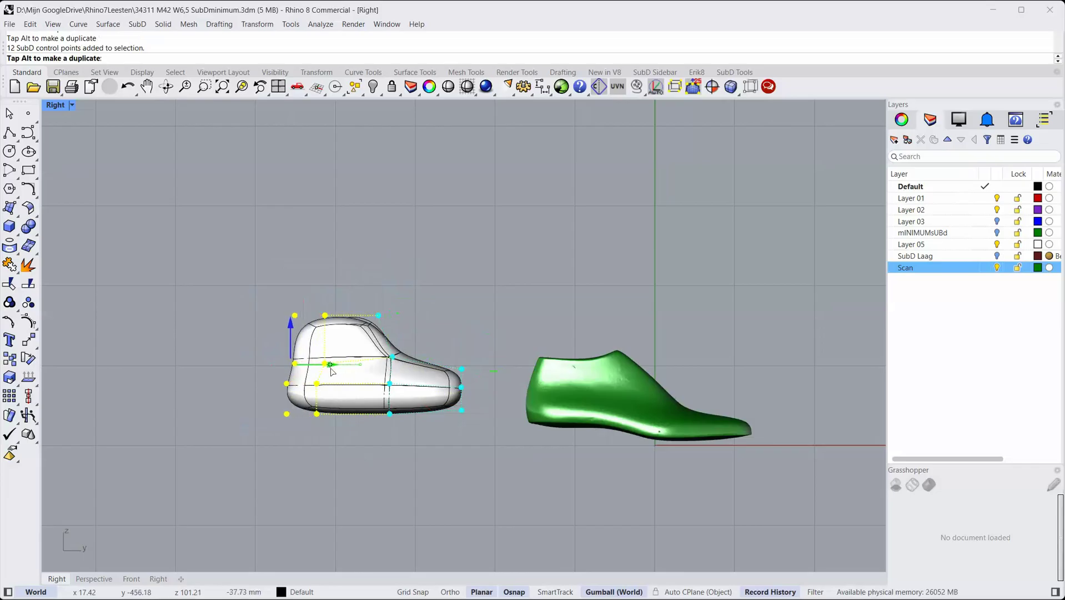
pyautogui.moveTo(374, 482); pyautogui.dragTo(373, 494)
pyautogui.moveTo(473, 398); pyautogui.dragTo(498, 373)
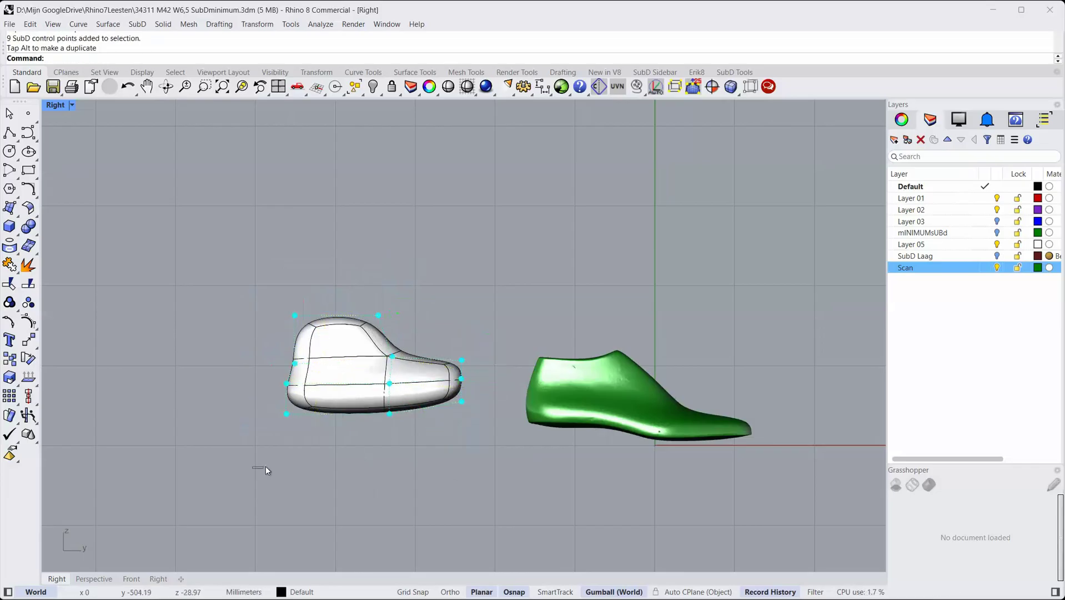
pyautogui.moveTo(265, 467); pyautogui.dragTo(322, 353)
pyautogui.moveTo(323, 361); pyautogui.dragTo(323, 354)
pyautogui.click(386, 501)
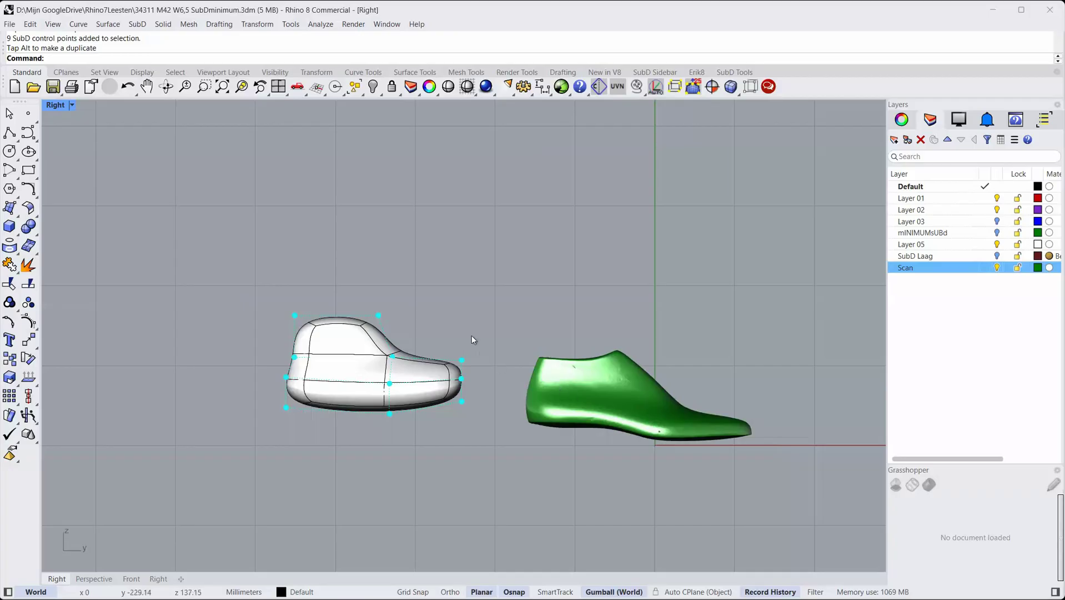
# Step: In the top view, angle the SubD's middle row of control points across its width
pyautogui.click(299, 88)
pyautogui.click(332, 132)
pyautogui.moveTo(430, 356); pyautogui.dragTo(318, 343, button='right')
pyautogui.scroll(-4, 318, 342)
pyautogui.moveTo(317, 369); pyautogui.dragTo(416, 398)
pyautogui.scroll(7, 378, 375)
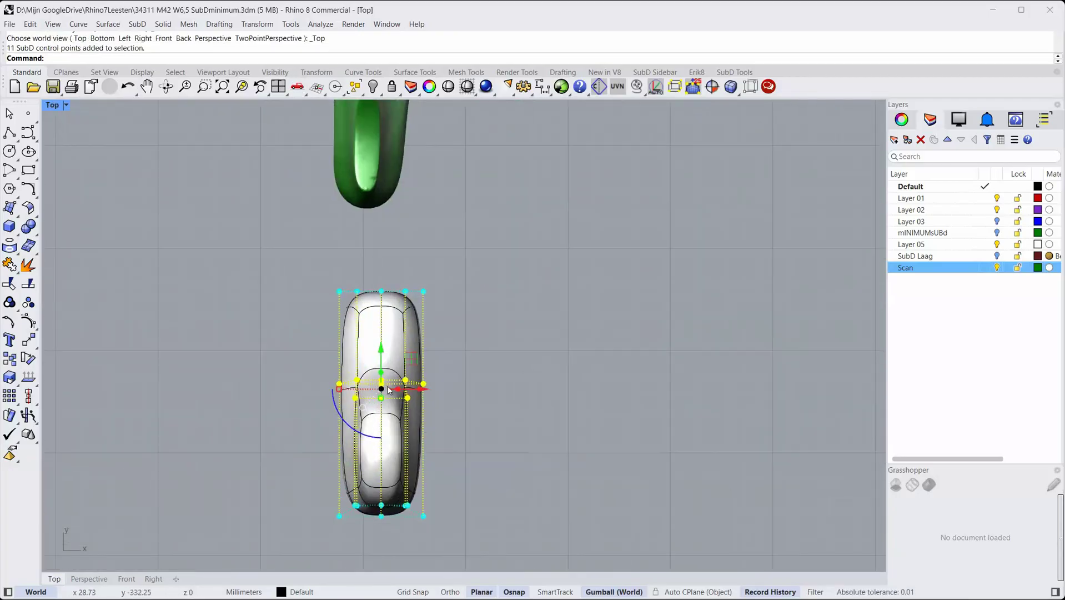
pyautogui.moveTo(381, 350); pyautogui.dragTo(365, 389)
pyautogui.click(408, 250)
# Step: Return to the right view and compare the roughly shaped SubD with the scan
pyautogui.click(298, 88)
pyautogui.moveTo(387, 490); pyautogui.dragTo(370, 335)
pyautogui.scroll(3, 328, 402)
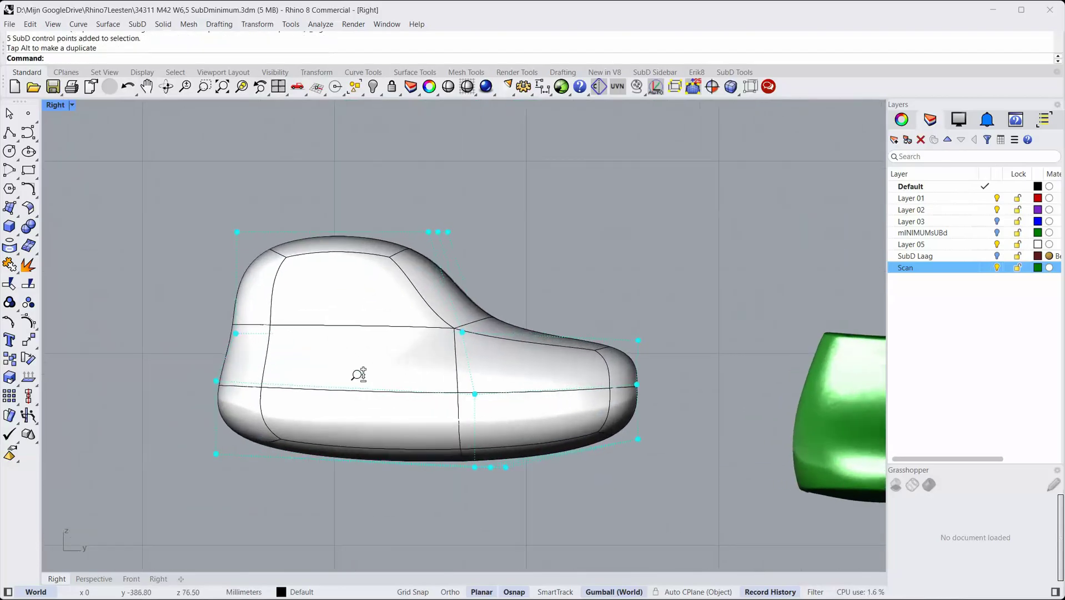
pyautogui.scroll(-2, 371, 409)
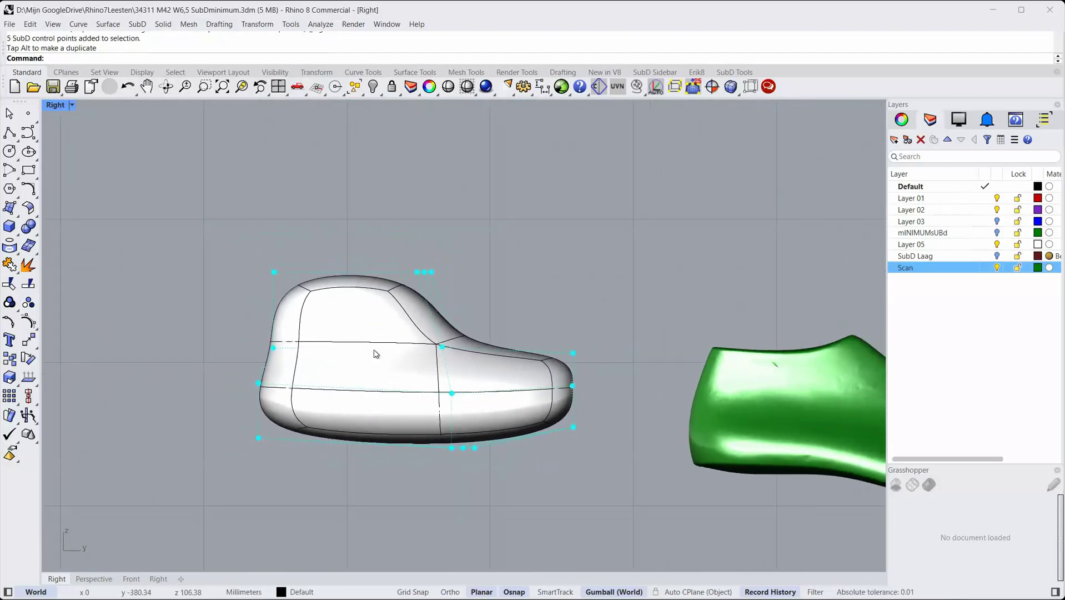
pyautogui.scroll(-2, 377, 348)
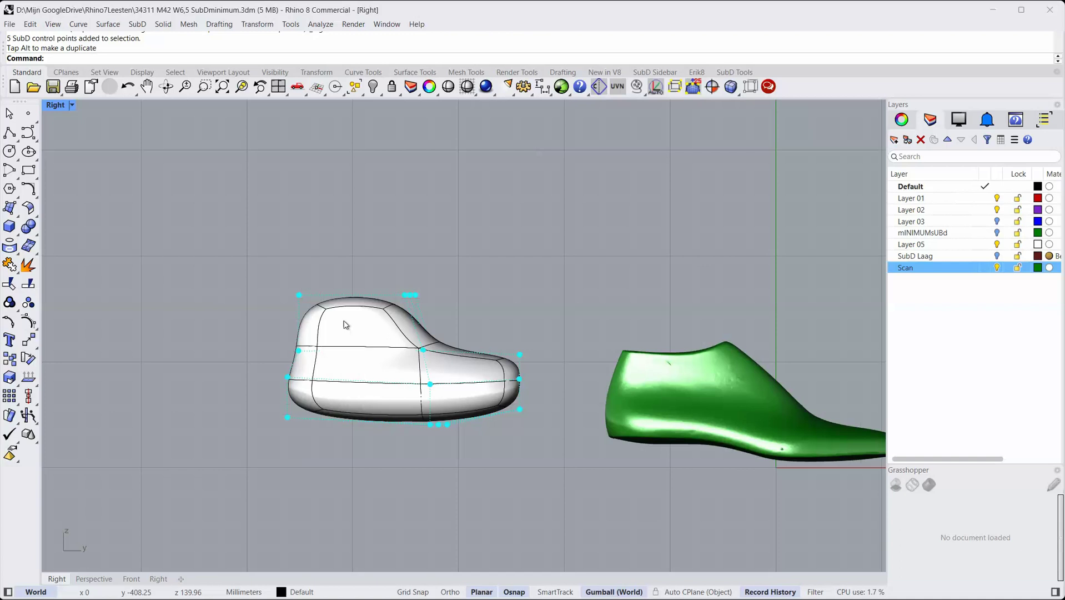
pyautogui.moveTo(361, 346); pyautogui.dragTo(353, 408, button='right')
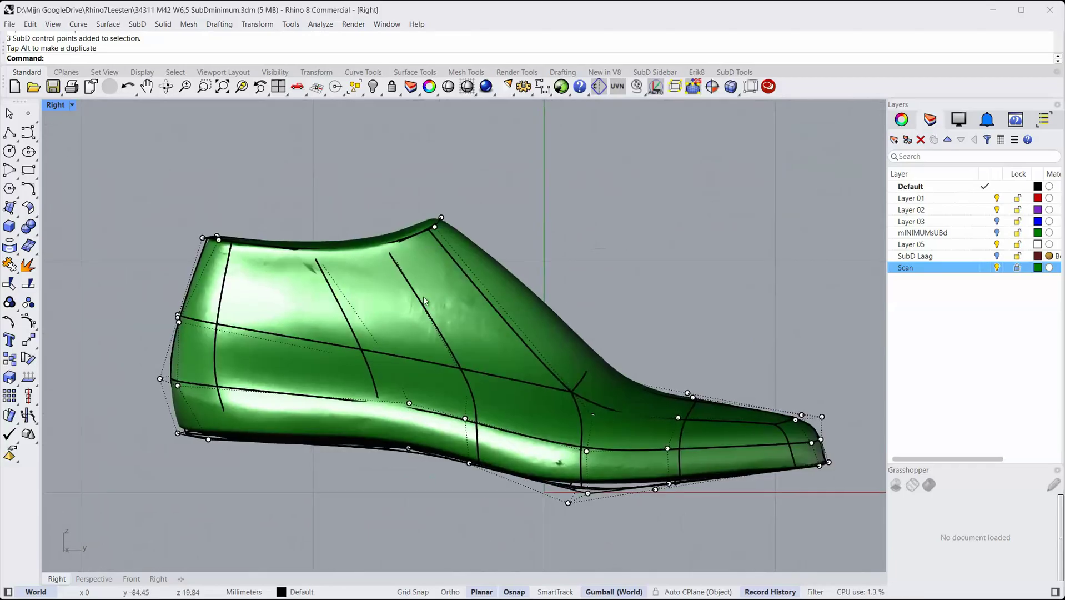
# Step: On the SubD fitted over the scan, move the arch's lower side points and the side point above toward the heel
pyautogui.moveTo(307, 525); pyautogui.dragTo(387, 391)
pyautogui.click(415, 502)
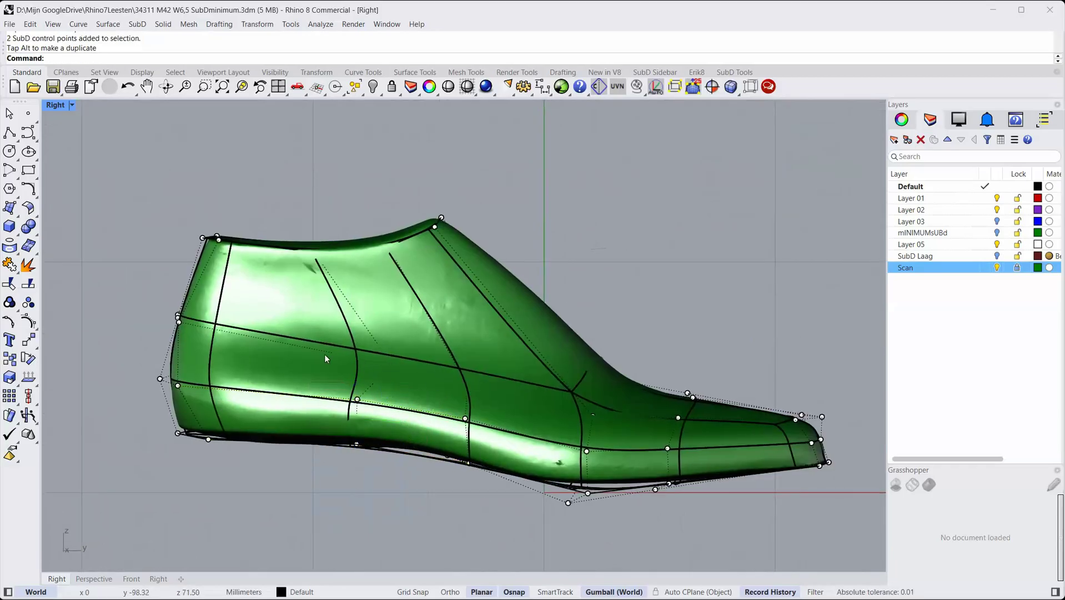
pyautogui.moveTo(303, 314); pyautogui.dragTo(412, 386)
pyautogui.moveTo(425, 335); pyautogui.dragTo(379, 320)
pyautogui.click(388, 201)
# Step: On the opposite side of the last, move the arch's lower side point and sole-edge point toward the heel
pyautogui.keyDown('ctrl'); pyautogui.keyDown('shift'); pyautogui.moveTo(387, 201); pyautogui.dragTo(232, 383, button='right'); pyautogui.keyUp('shift'); pyautogui.keyUp('ctrl')
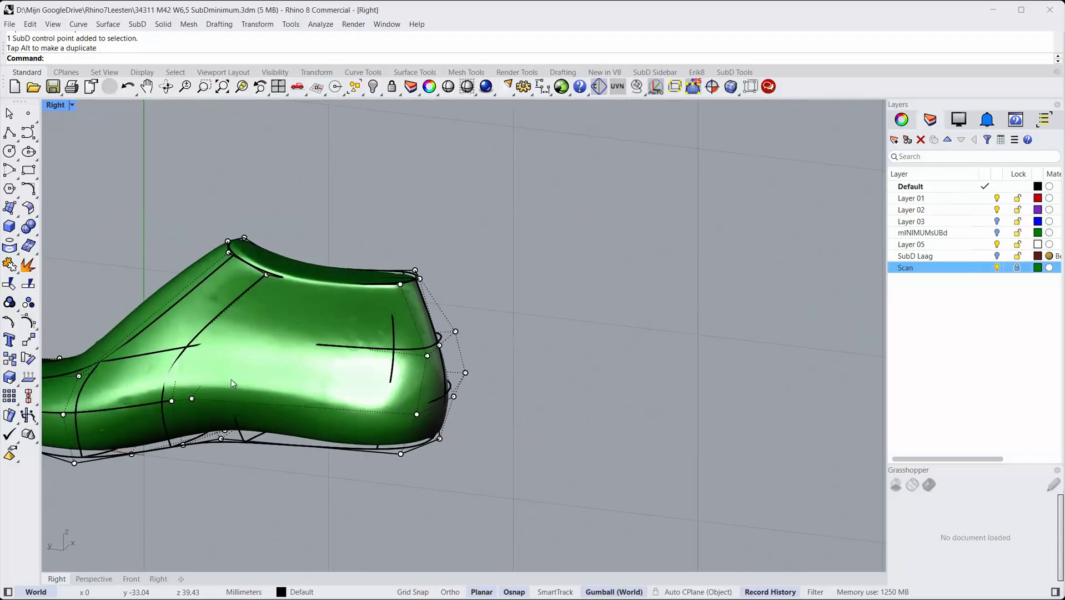
pyautogui.click(193, 399)
pyautogui.moveTo(164, 369); pyautogui.dragTo(159, 310)
pyautogui.click(218, 444)
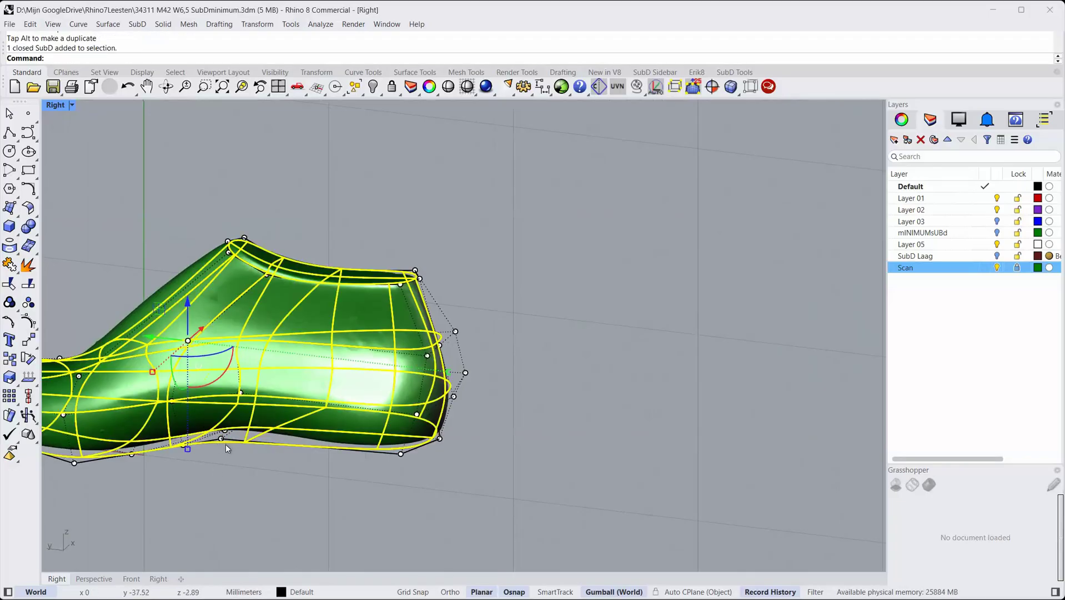
pyautogui.moveTo(215, 482); pyautogui.dragTo(226, 438)
pyautogui.click(263, 503)
# Step: Move the upper side control point above the arch toward the heel on this side
pyautogui.moveTo(253, 411); pyautogui.dragTo(251, 350, button='right')
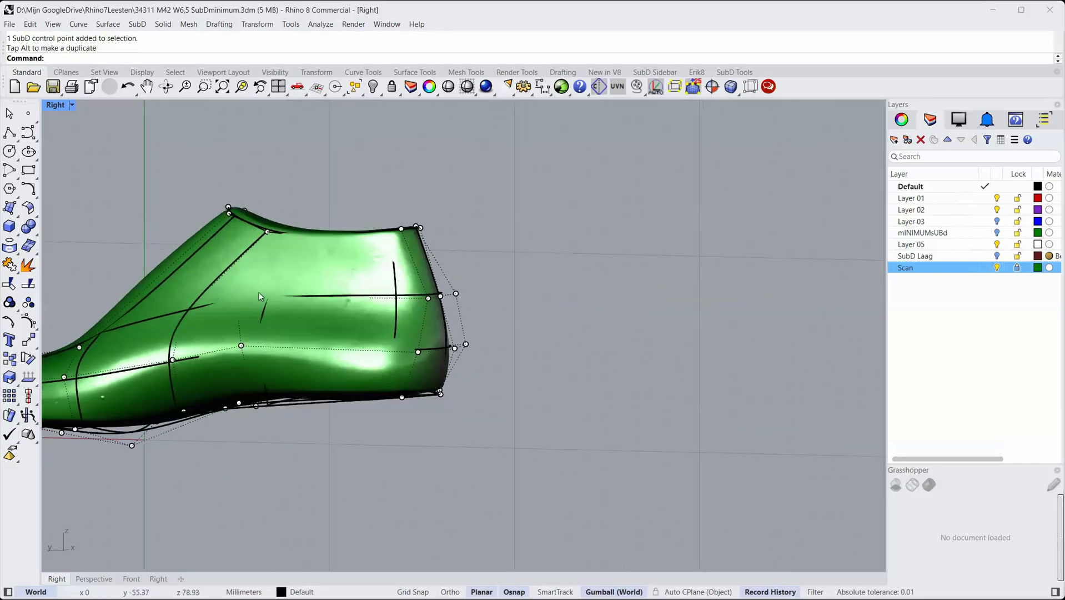
pyautogui.click(237, 303)
pyautogui.moveTo(207, 266); pyautogui.dragTo(256, 267)
pyautogui.click(306, 248)
# Step: From below, move the sole's centre point in front of the heel toward the heel and nudge the neighbouring edge point
pyautogui.moveTo(360, 371); pyautogui.dragTo(437, 211, button='right')
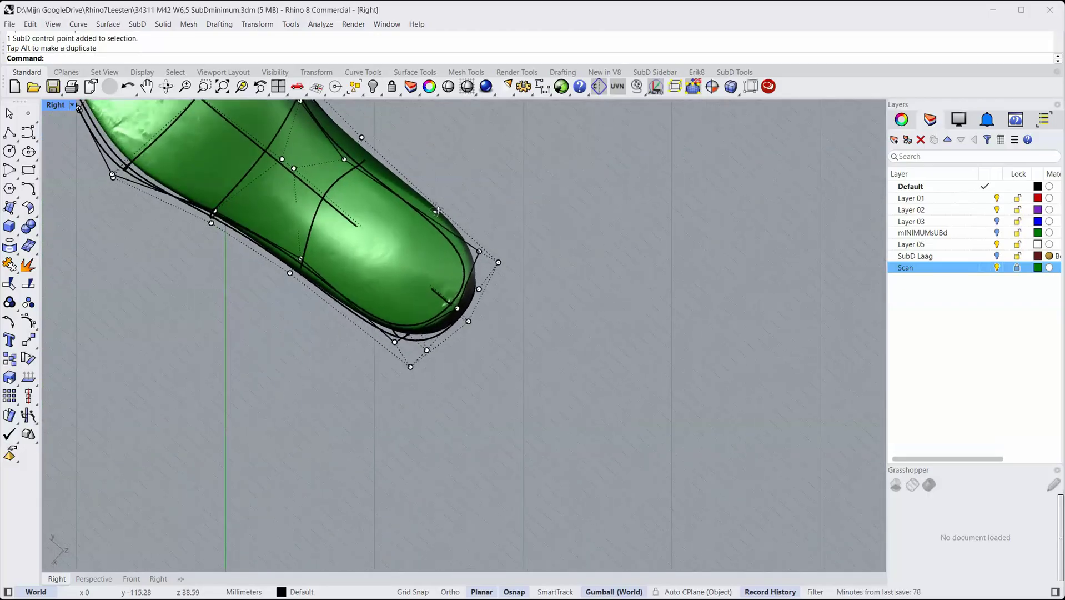
pyautogui.click(291, 167)
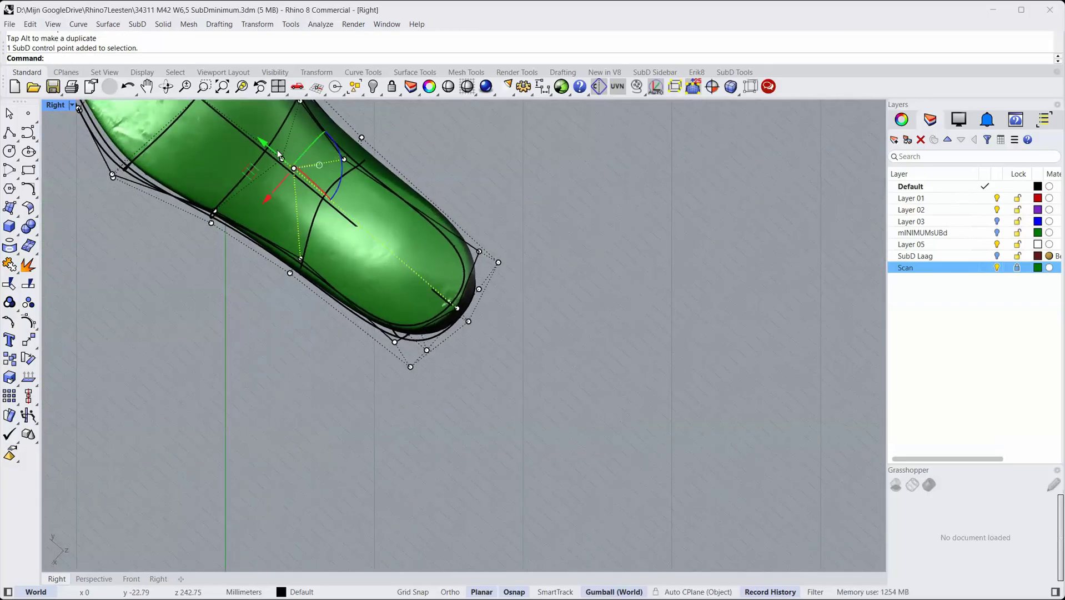
pyautogui.moveTo(251, 175); pyautogui.dragTo(288, 211)
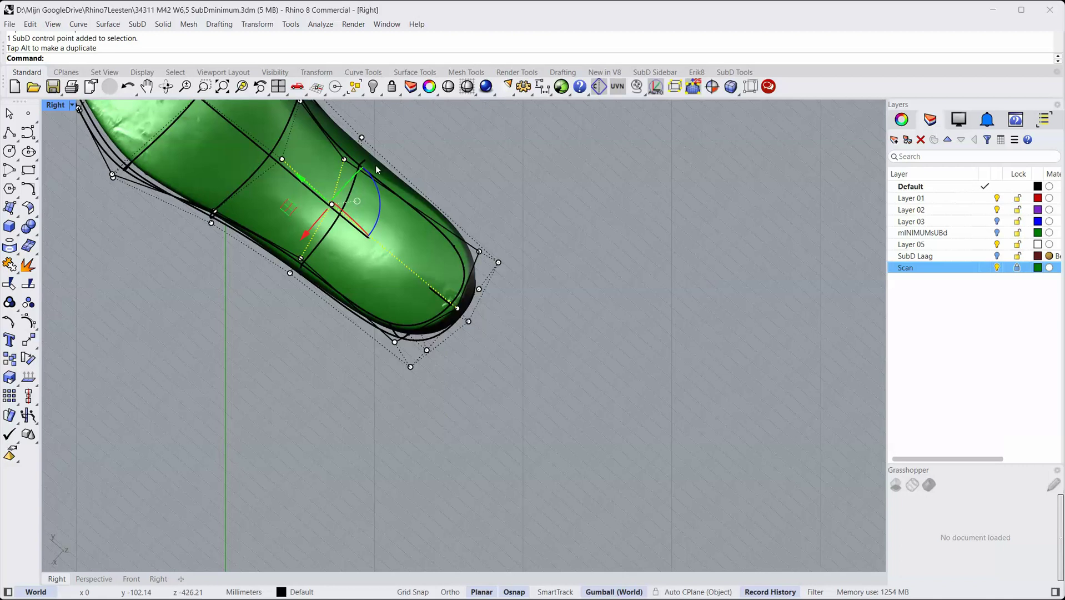
pyautogui.moveTo(369, 184); pyautogui.dragTo(340, 268, button='right')
pyautogui.click(315, 245)
pyautogui.moveTo(277, 251); pyautogui.dragTo(286, 258)
pyautogui.moveTo(372, 205); pyautogui.dragTo(452, 194, button='right')
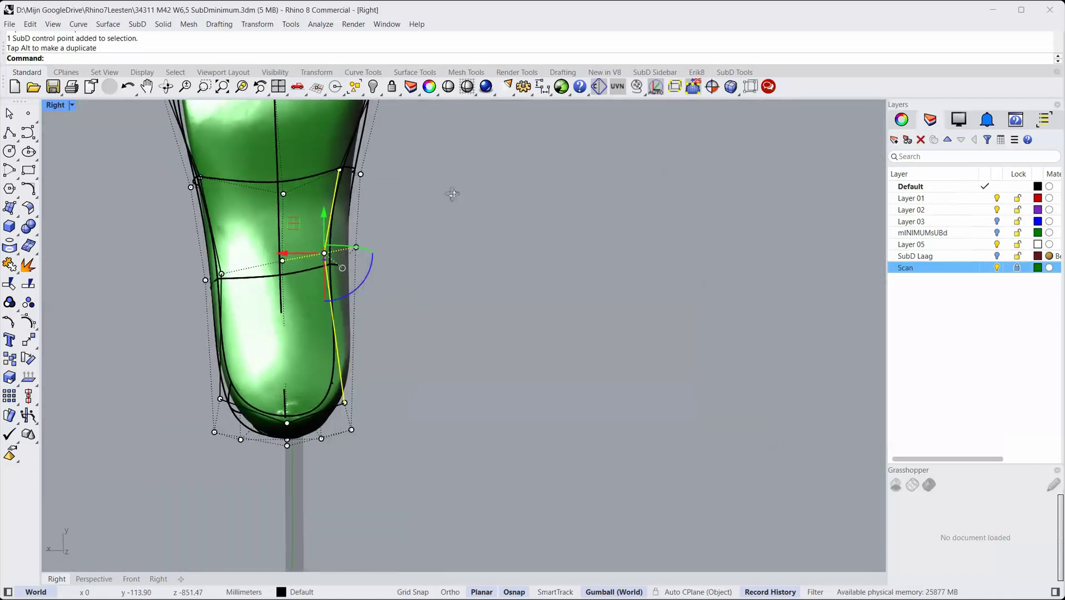
# Step: Move the centre and edge control points of the sole's waist row toward the ball of the foot
pyautogui.click(283, 194)
pyautogui.moveTo(310, 193); pyautogui.dragTo(356, 289, button='right')
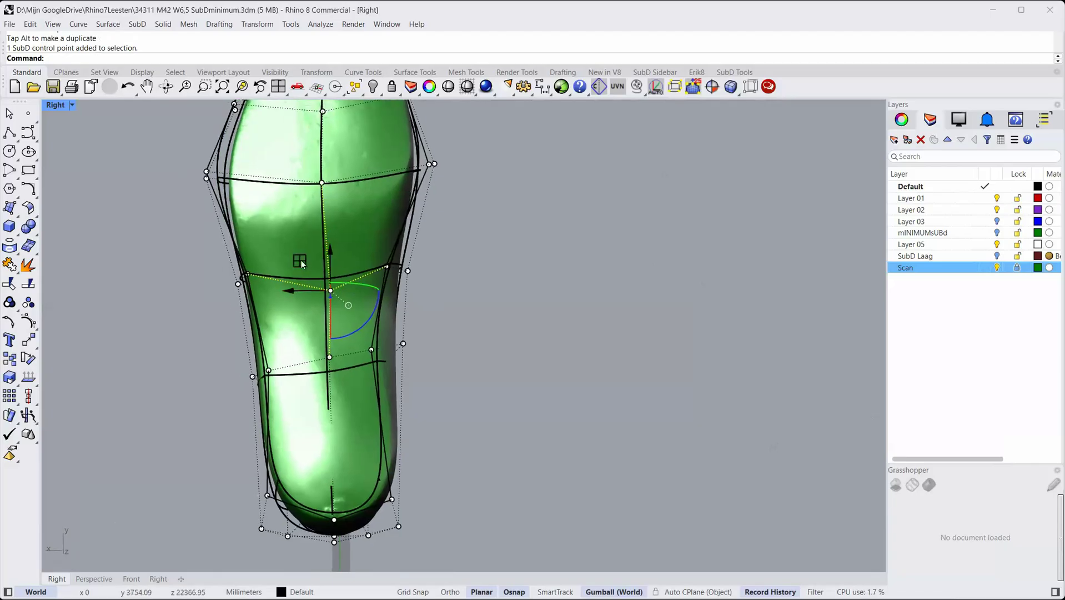
pyautogui.moveTo(301, 260); pyautogui.dragTo(291, 233)
pyautogui.keyDown('ctrl'); pyautogui.keyDown('shift'); pyautogui.moveTo(390, 271); pyautogui.dragTo(415, 205, button='right'); pyautogui.keyUp('shift'); pyautogui.keyUp('ctrl')
pyautogui.click(381, 285)
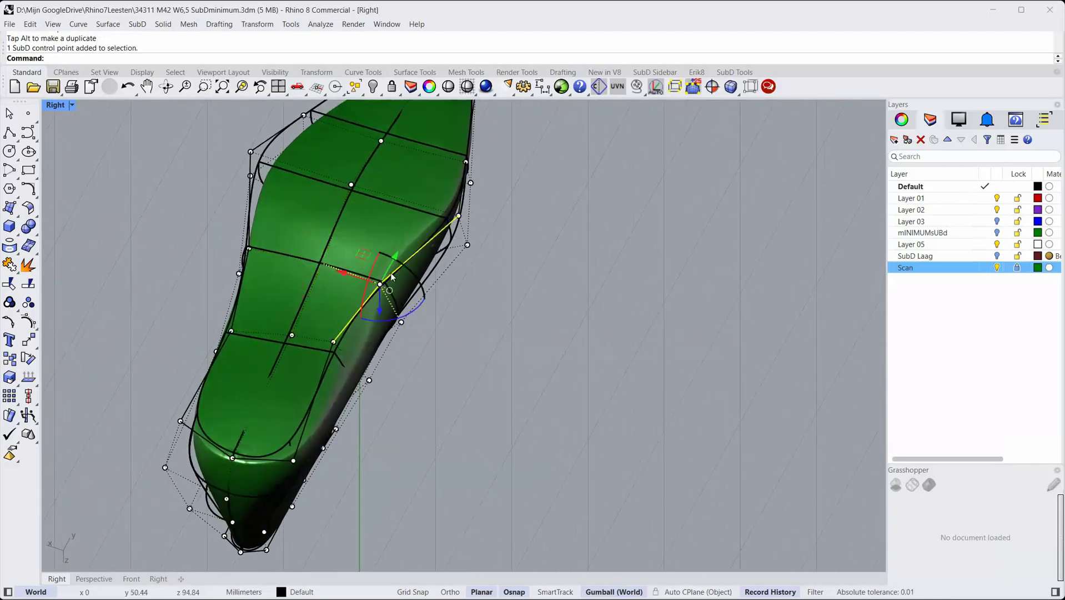
pyautogui.keyDown('ctrl'); pyautogui.keyDown('shift'); pyautogui.moveTo(372, 245); pyautogui.dragTo(342, 279, button='right'); pyautogui.keyUp('shift'); pyautogui.keyUp('ctrl')
pyautogui.moveTo(354, 254); pyautogui.dragTo(356, 235)
pyautogui.click(370, 235)
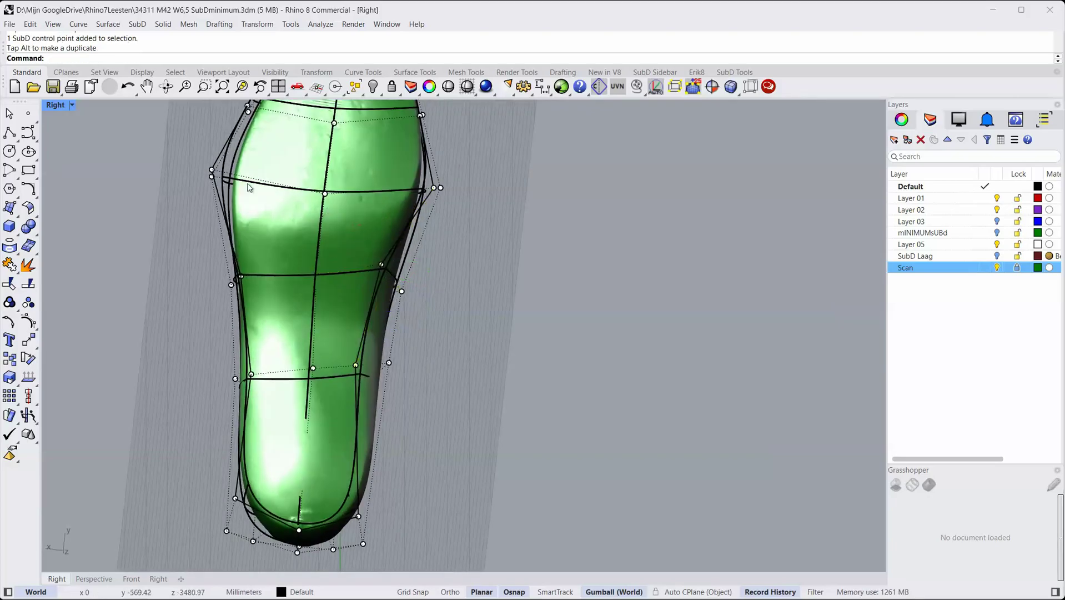
# Step: Move the two outlying side control points at the sole's ball inward and slightly toward the heel, closer to the scan
pyautogui.moveTo(220, 165); pyautogui.dragTo(217, 235, button='right')
pyautogui.moveTo(204, 248); pyautogui.dragTo(212, 253)
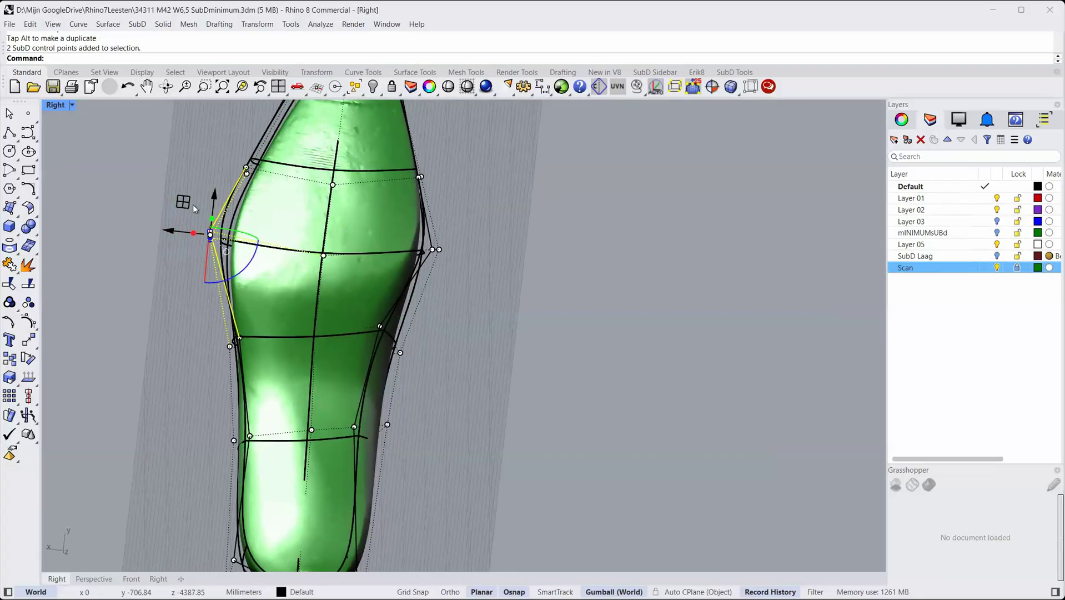
pyautogui.moveTo(184, 203); pyautogui.dragTo(190, 226)
pyautogui.click(172, 234)
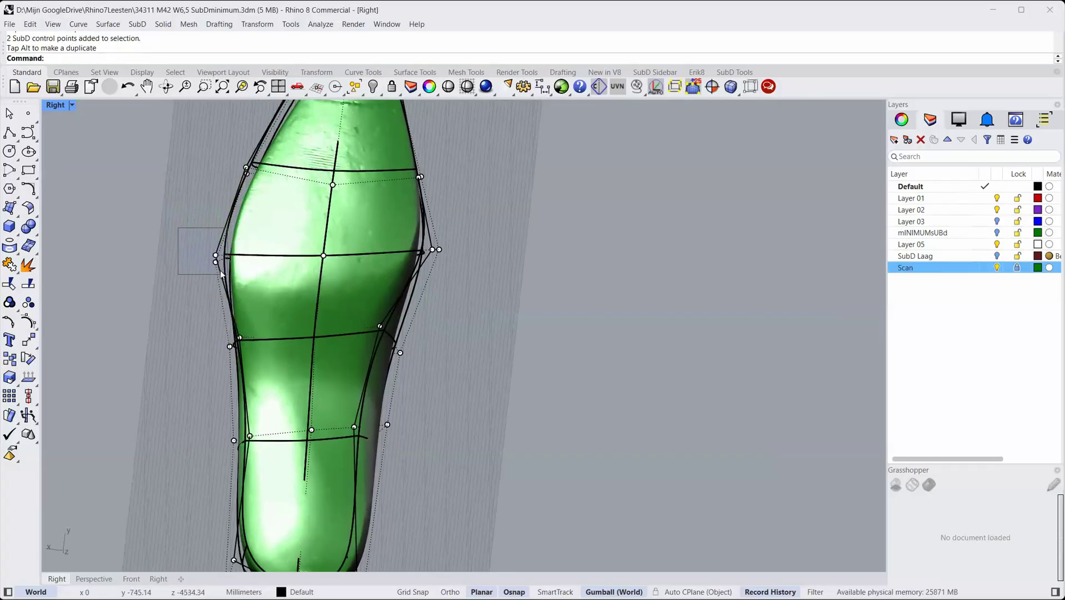
pyautogui.moveTo(221, 270); pyautogui.dragTo(223, 275)
pyautogui.moveTo(186, 228); pyautogui.dragTo(194, 228)
pyautogui.click(191, 229)
pyautogui.moveTo(198, 245); pyautogui.dragTo(196, 265, button='right')
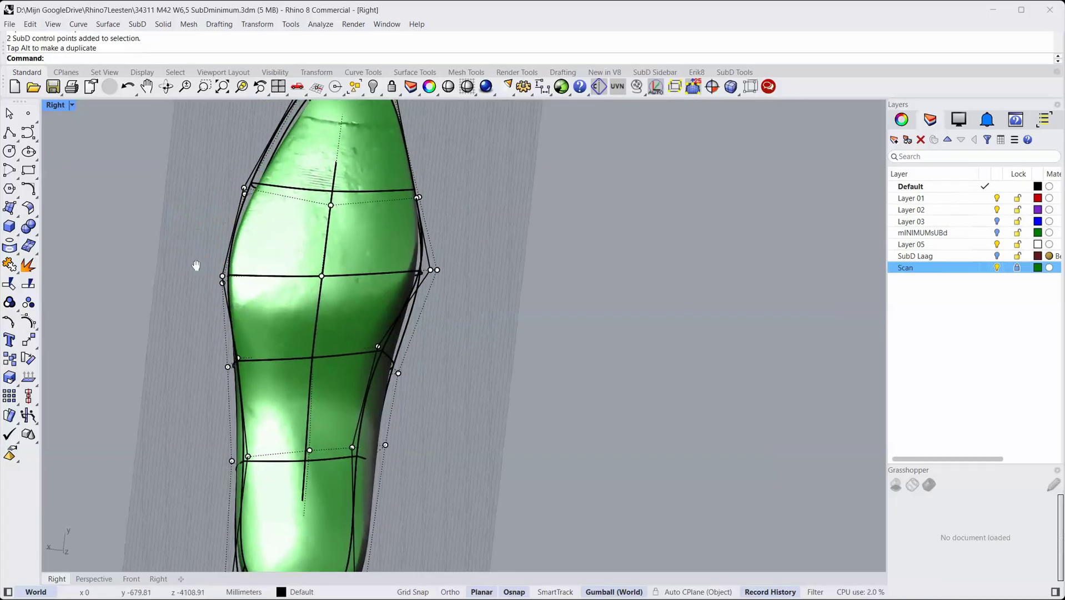
# Step: From below, move the outlying side control points of the sole's forefoot row and the toe corner pair inward, closer to the scan
pyautogui.moveTo(245, 207); pyautogui.dragTo(256, 204)
pyautogui.moveTo(222, 157); pyautogui.dragTo(229, 163)
pyautogui.click(196, 191)
pyautogui.moveTo(403, 157); pyautogui.dragTo(357, 266, button='right')
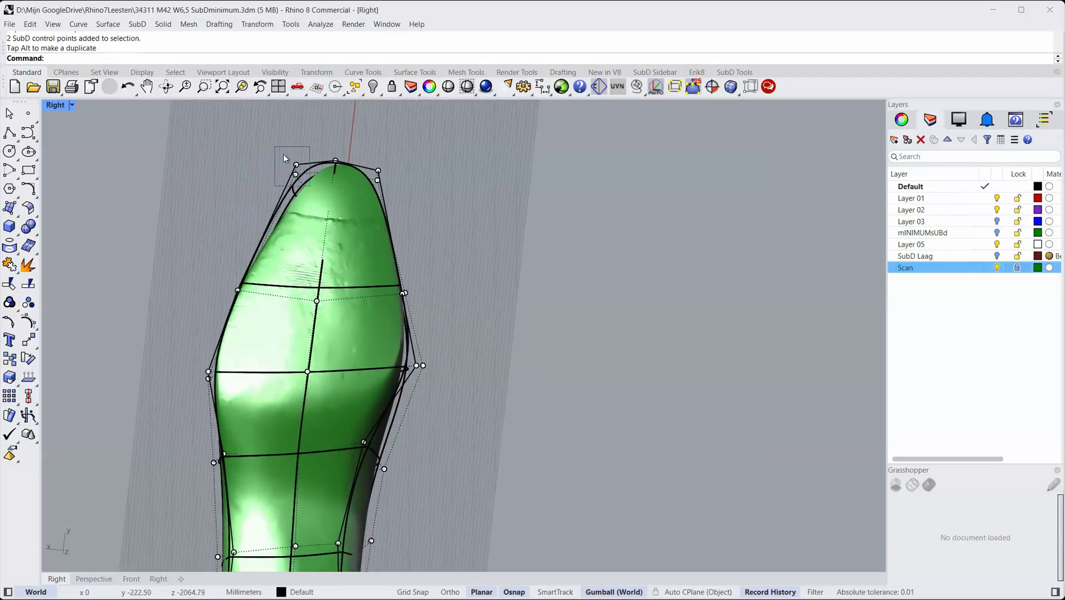
pyautogui.moveTo(283, 155); pyautogui.dragTo(322, 192)
pyautogui.moveTo(268, 137); pyautogui.dragTo(277, 143)
pyautogui.click(325, 120)
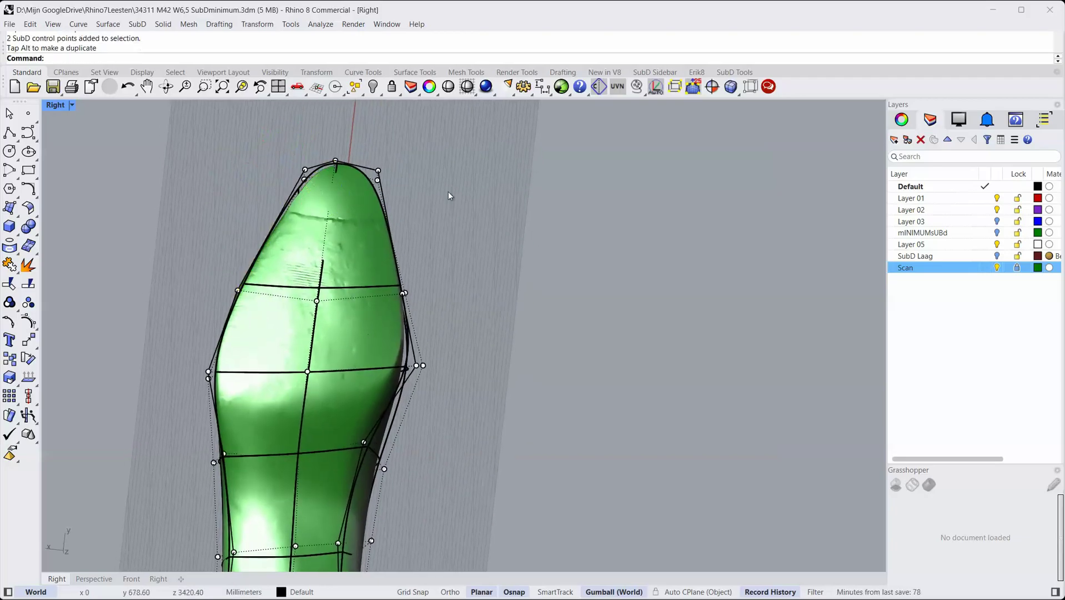
pyautogui.moveTo(448, 195); pyautogui.dragTo(330, 391, button='right')
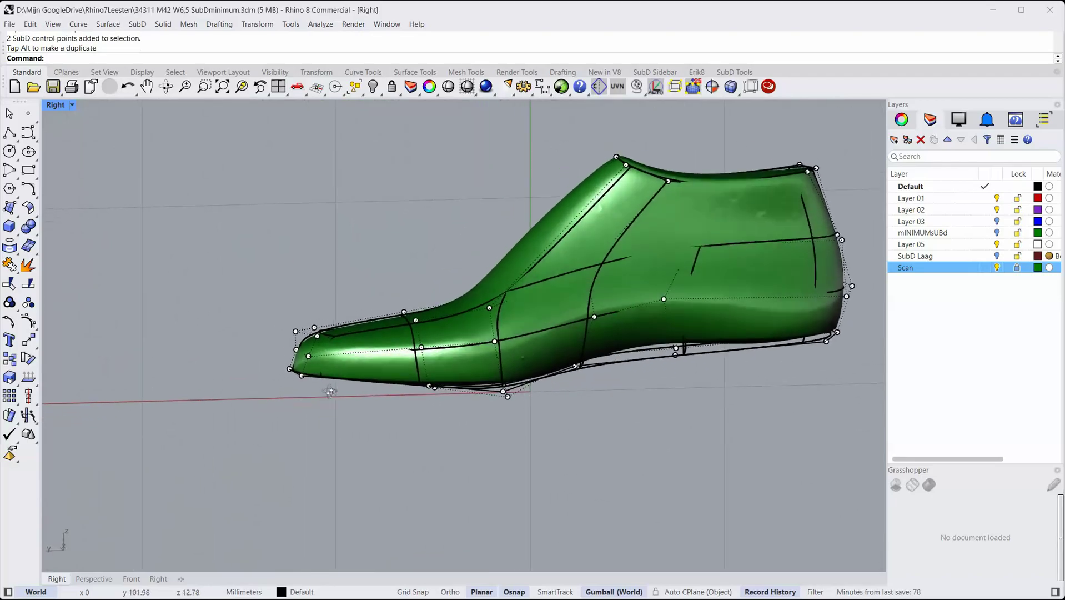
pyautogui.moveTo(532, 320); pyautogui.dragTo(414, 357, button='right')
pyautogui.press('Escape')
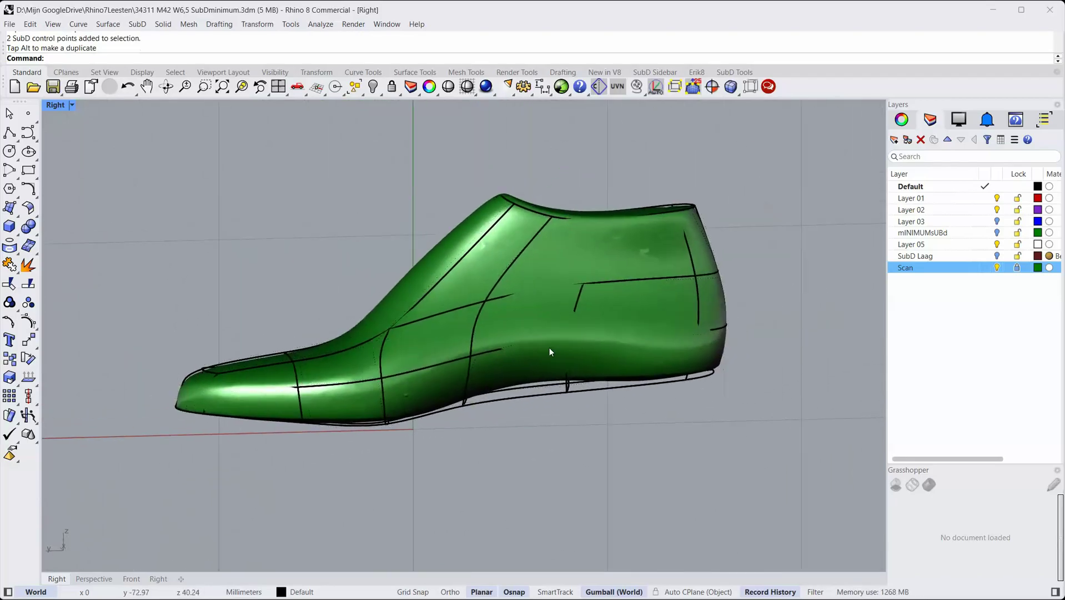
pyautogui.middleClick(783, 41)
pyautogui.click(843, 129)
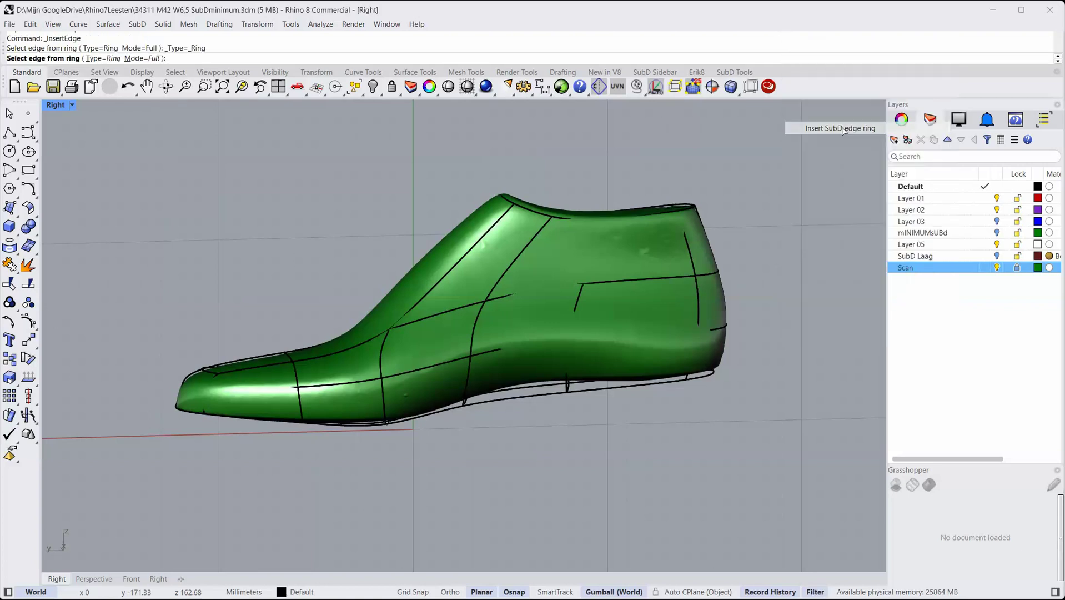
pyautogui.click(671, 276)
pyautogui.press('Return')
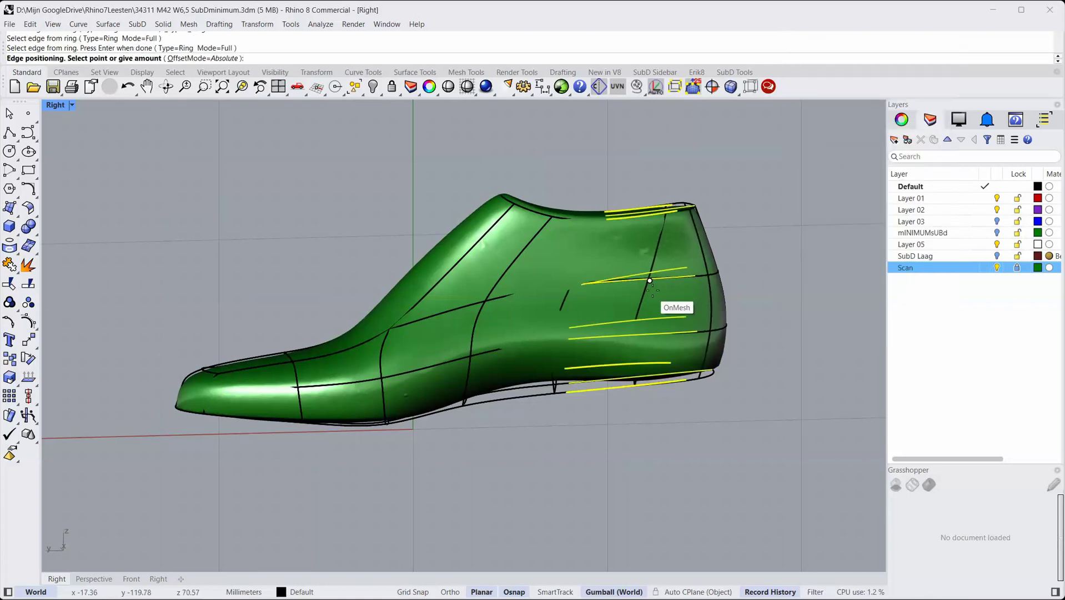
pyautogui.click(601, 336)
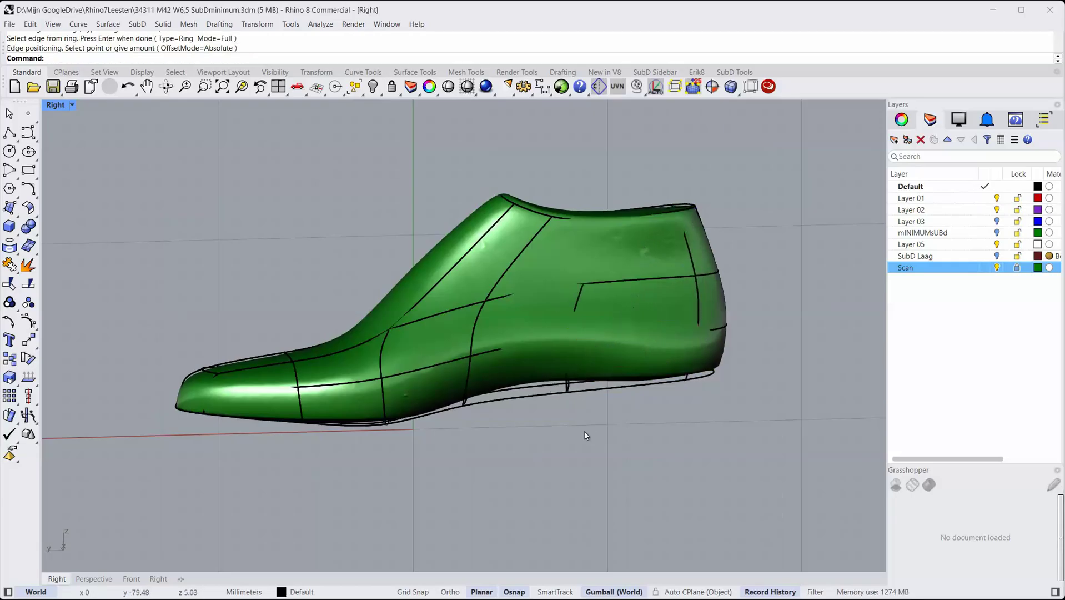
# Step: Show the SubD's control points and move the side control point just behind the ball slightly toward the toe
pyautogui.click(564, 403)
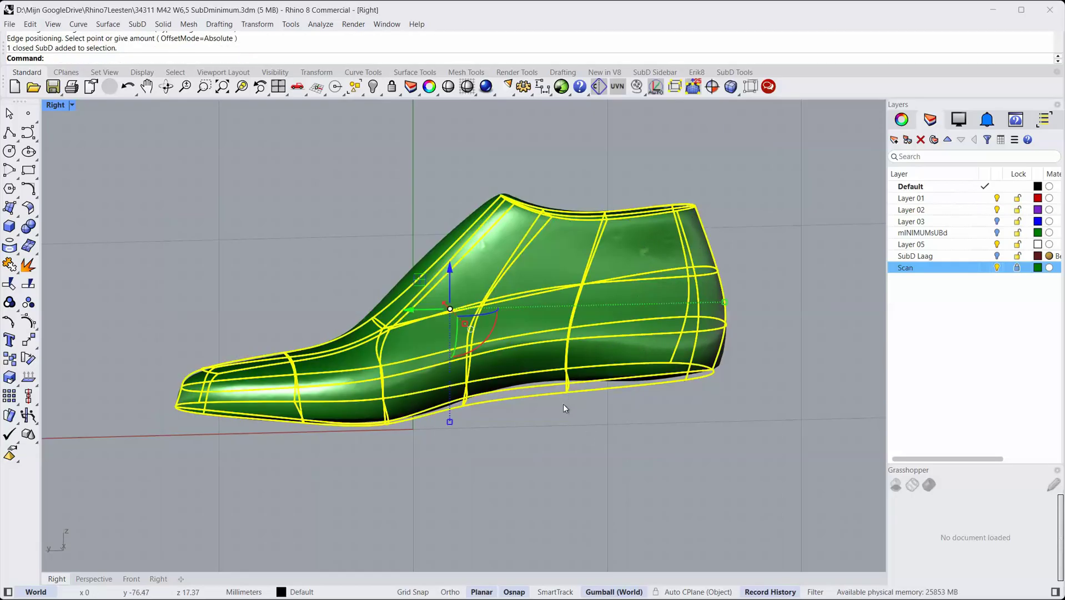
pyautogui.click(28, 303)
pyautogui.moveTo(522, 452); pyautogui.dragTo(569, 334)
pyautogui.click(474, 350)
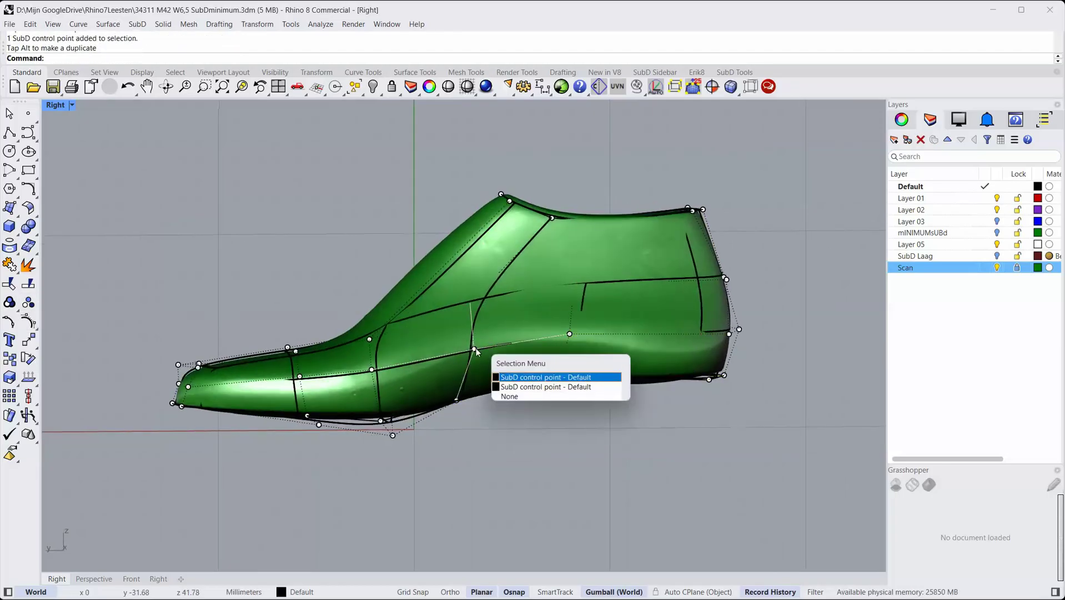
pyautogui.click(476, 352)
pyautogui.moveTo(448, 329); pyautogui.dragTo(428, 327)
# Step: On the opposite side of the last, pull the forefoot row's side control point outward to match the scan
pyautogui.moveTo(430, 338); pyautogui.dragTo(646, 351, button='right')
pyautogui.keyDown('shift'); pyautogui.moveTo(473, 343); pyautogui.dragTo(553, 356, button='right'); pyautogui.keyUp('shift')
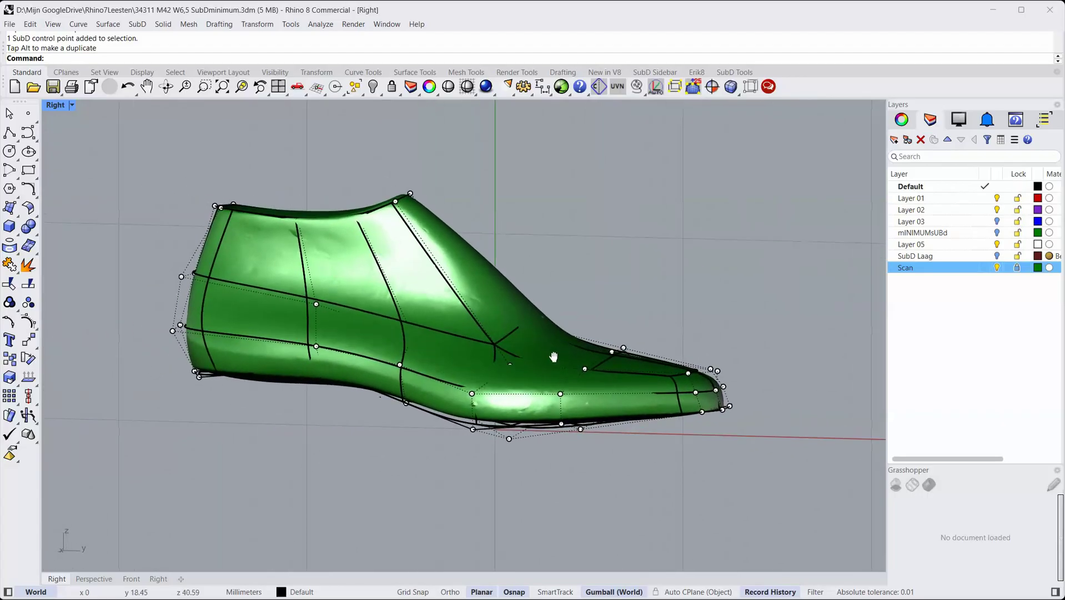
pyautogui.moveTo(361, 314); pyautogui.dragTo(459, 334, button='right')
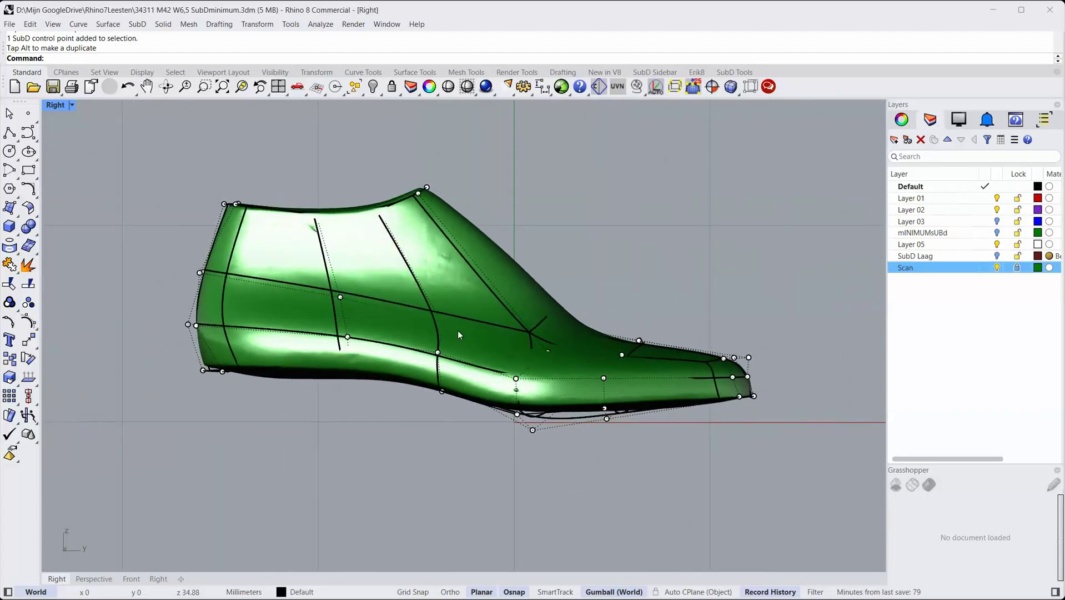
pyautogui.click(603, 378)
pyautogui.moveTo(605, 384); pyautogui.dragTo(577, 379, button='right')
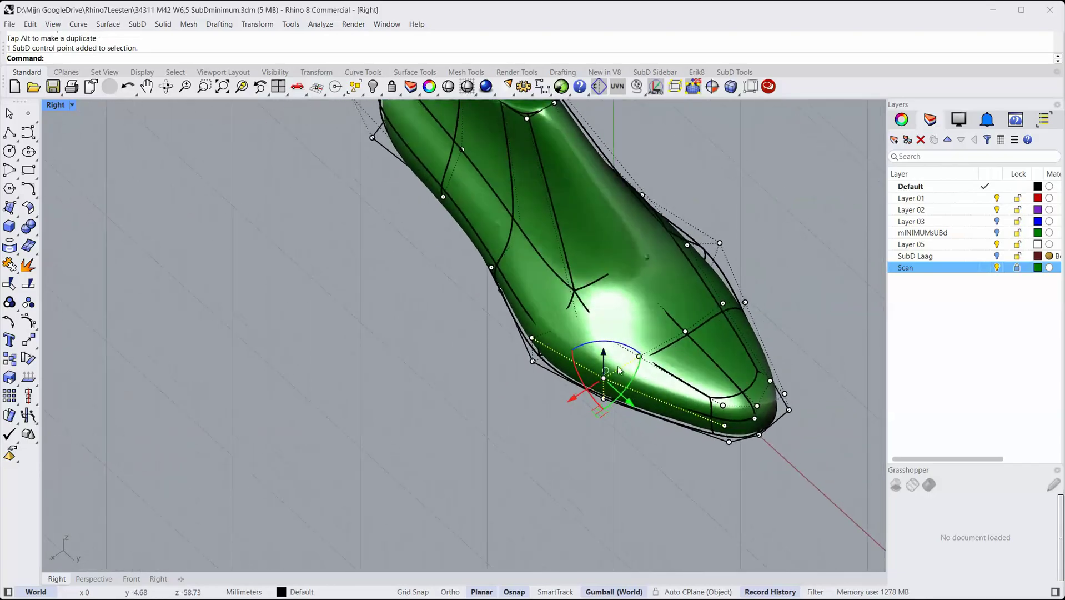
pyautogui.moveTo(620, 370); pyautogui.dragTo(569, 401)
pyautogui.moveTo(593, 362); pyautogui.dragTo(592, 358)
# Step: Insert a SubD edge ring around the upper, between the top rim and the row below it
pyautogui.keyDown('shift'); pyautogui.moveTo(516, 351); pyautogui.dragTo(563, 343, button='right'); pyautogui.keyUp('shift')
pyautogui.moveTo(439, 358); pyautogui.dragTo(514, 341, button='right')
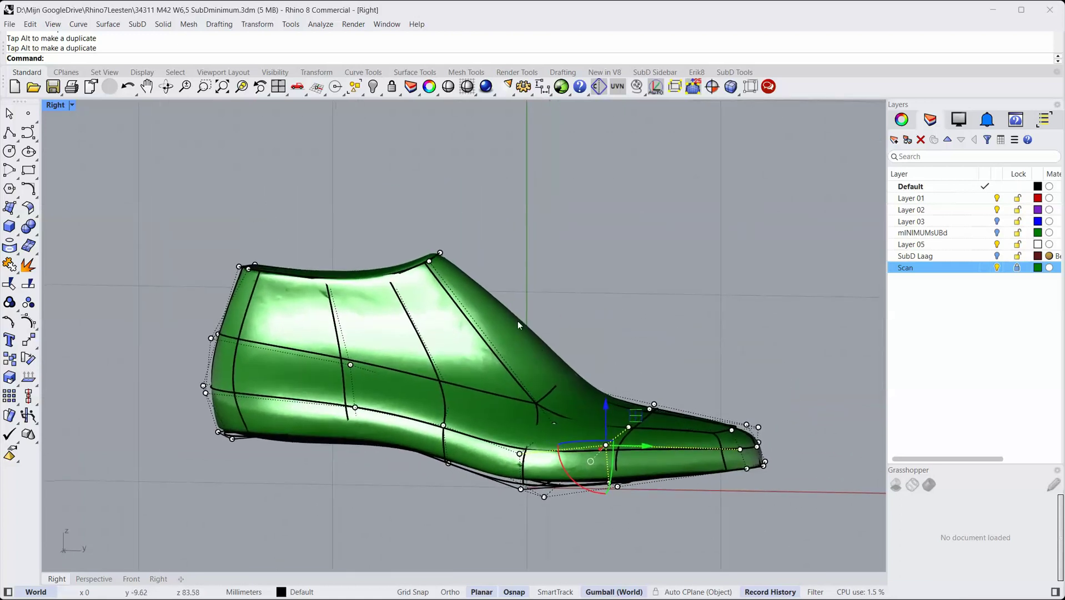
pyautogui.scroll(-2, 463, 321)
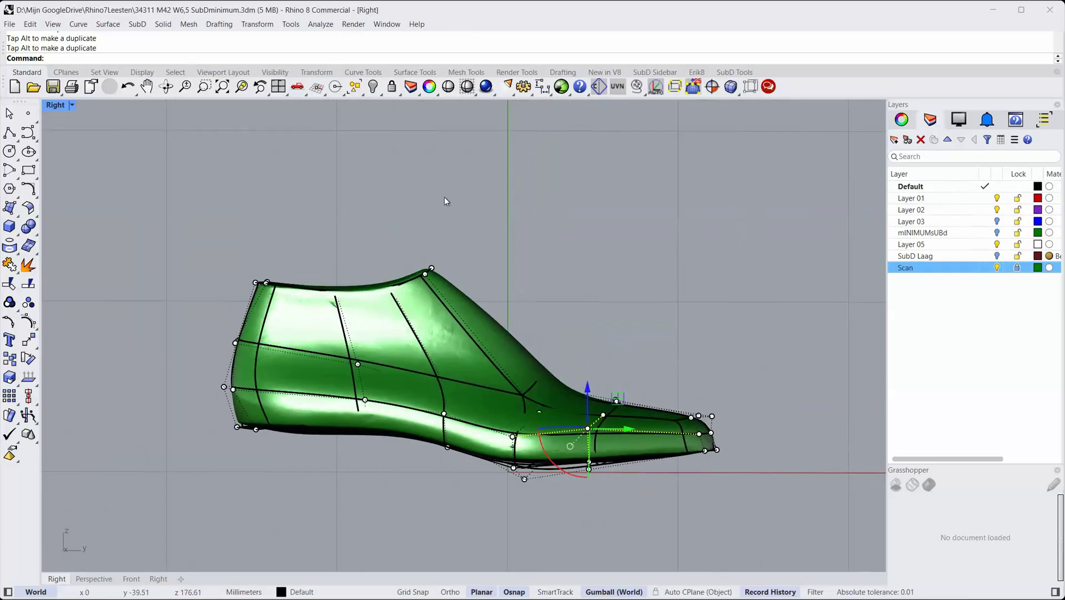
pyautogui.rightClick(710, 38)
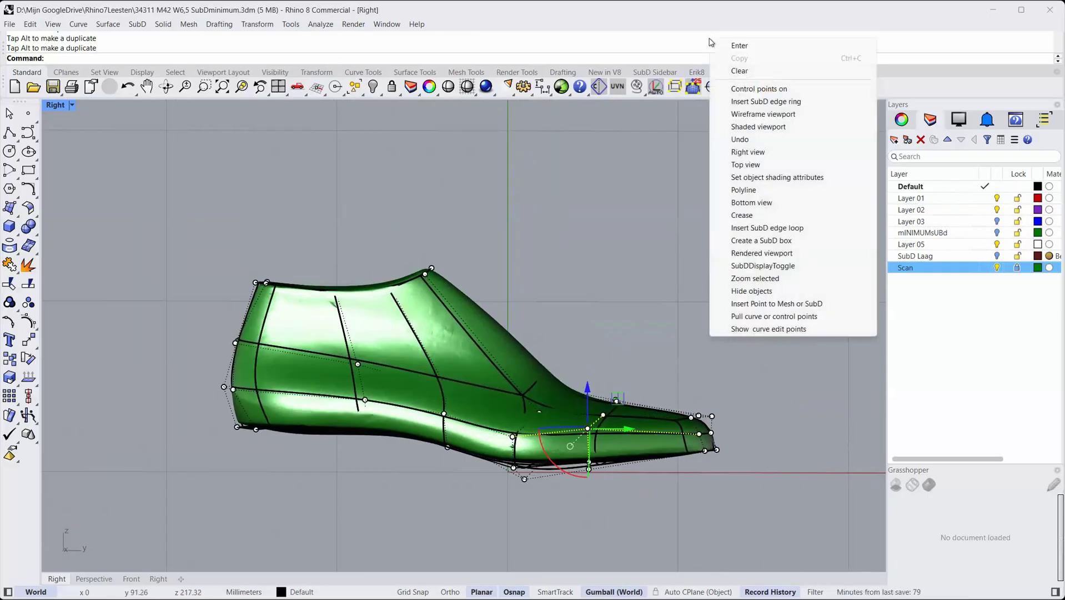
pyautogui.click(770, 106)
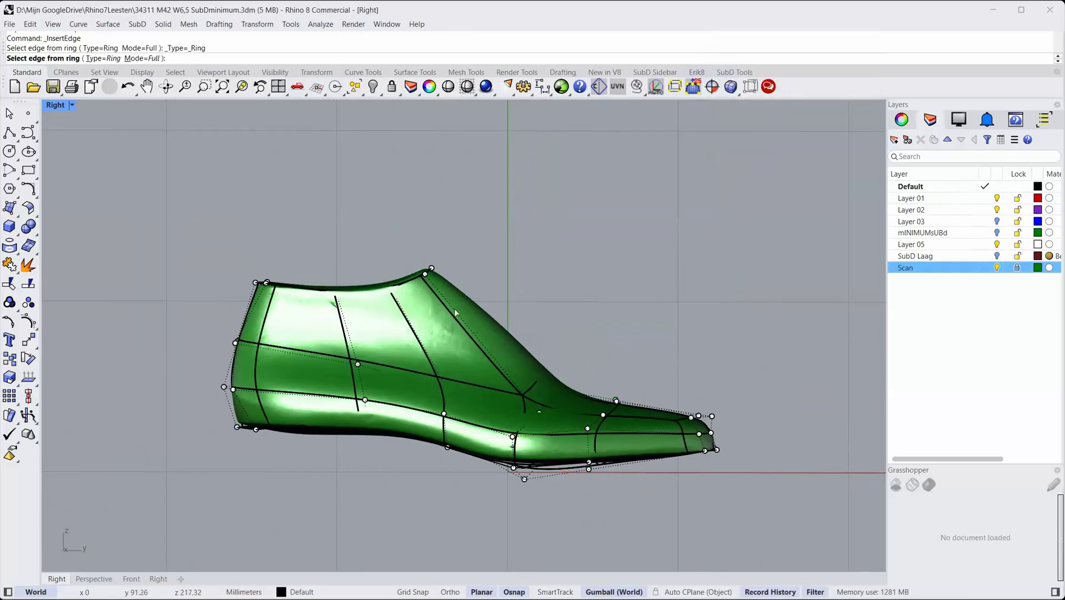
pyautogui.click(421, 345)
pyautogui.rightClick(422, 343)
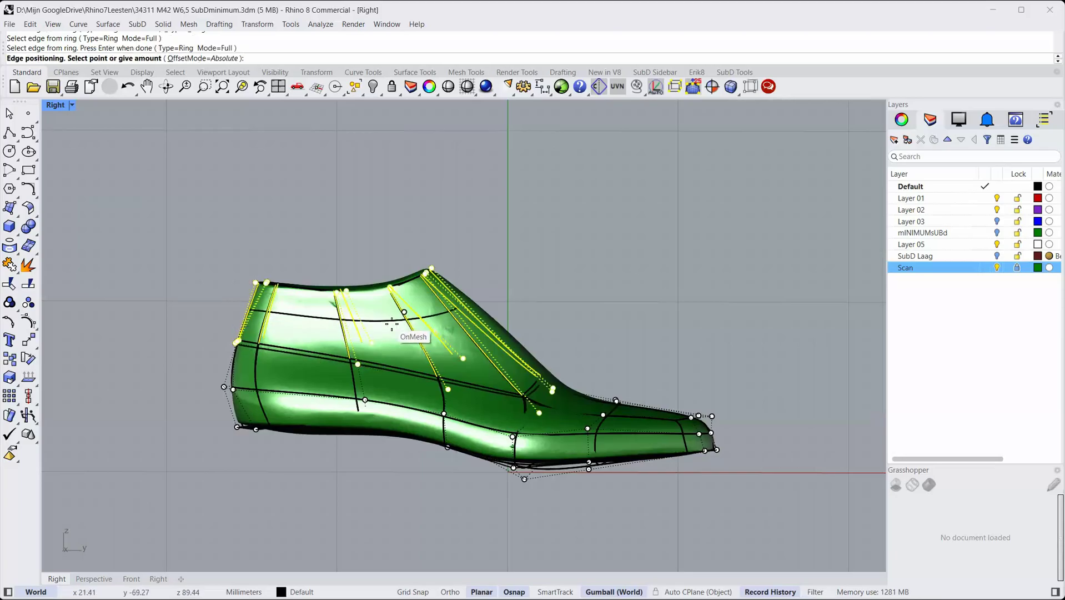
pyautogui.click(406, 322)
# Step: Move the new ring's instep control points forward and down, and lower the heel control points of the two upper rows
pyautogui.moveTo(498, 290); pyautogui.dragTo(398, 337)
pyautogui.moveTo(464, 276); pyautogui.dragTo(501, 300)
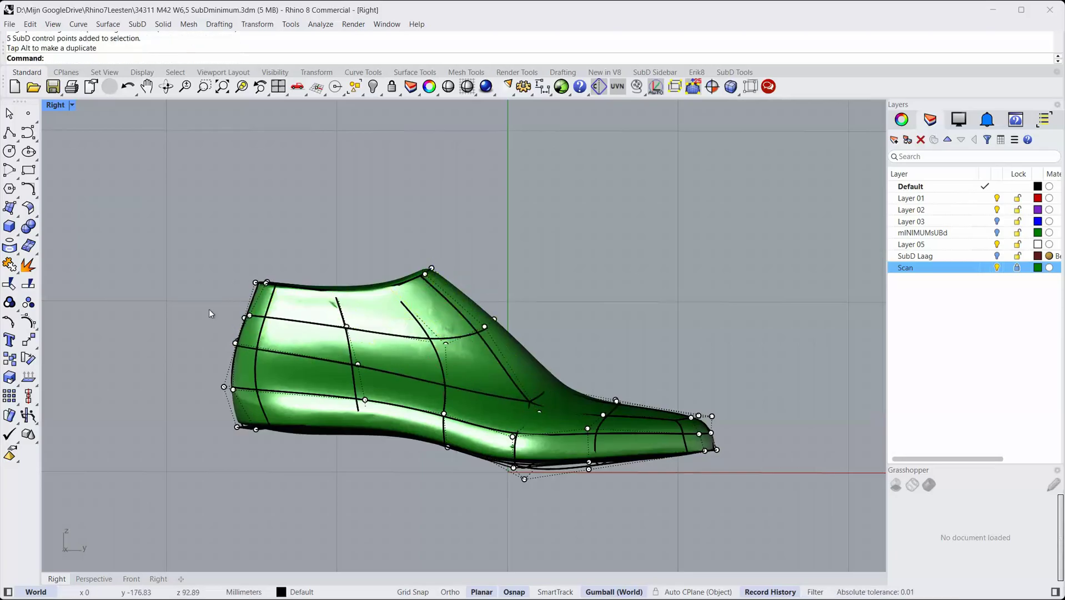
pyautogui.moveTo(209, 310); pyautogui.dragTo(261, 355)
pyautogui.moveTo(273, 300); pyautogui.dragTo(269, 312)
# Step: Lower the side control points of the two upper rows and reposition the new ring's side point nearest the instep
pyautogui.click(347, 327)
pyautogui.click(396, 353)
pyautogui.moveTo(379, 299); pyautogui.dragTo(392, 355)
pyautogui.click(358, 364)
pyautogui.click(447, 343)
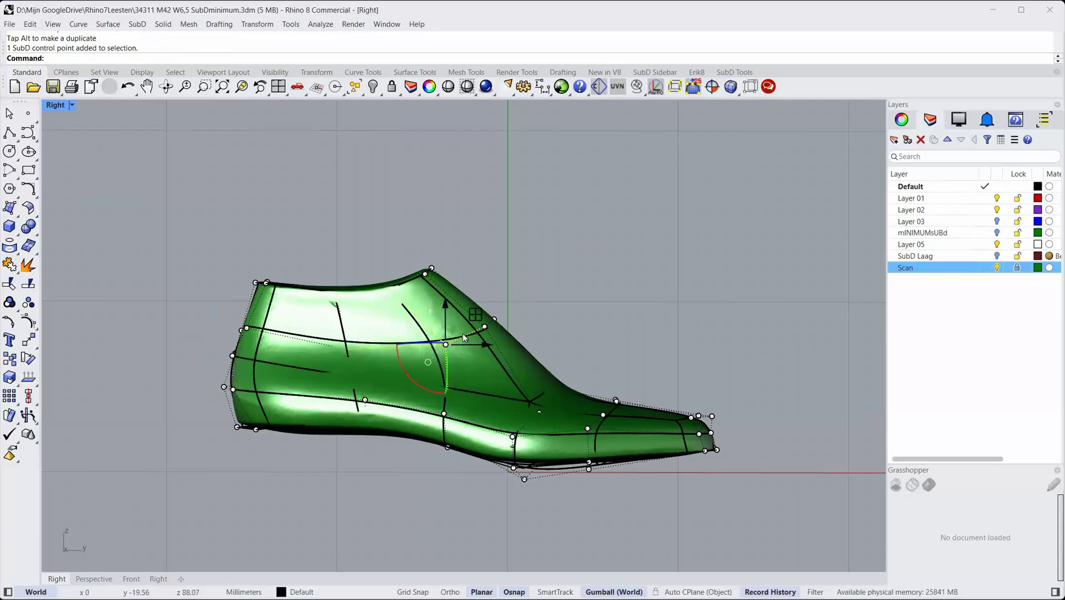
pyautogui.moveTo(477, 318); pyautogui.dragTo(464, 333)
# Step: Move the new ring's instep edge control point down and slightly back, and raise the ring's three heel control points
pyautogui.click(487, 328)
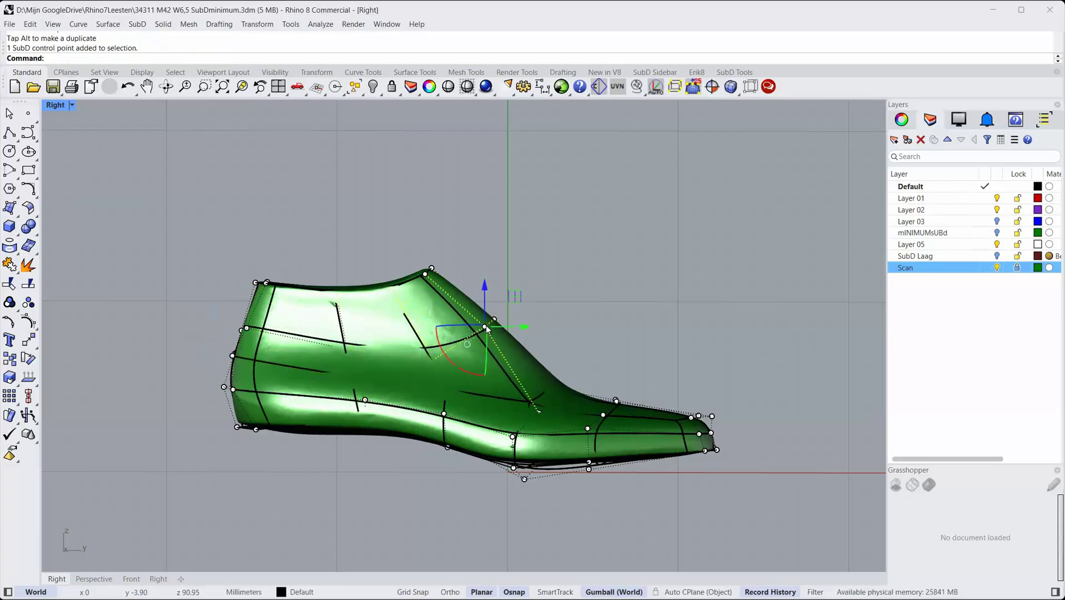
pyautogui.moveTo(515, 299); pyautogui.dragTo(510, 311)
pyautogui.click(537, 296)
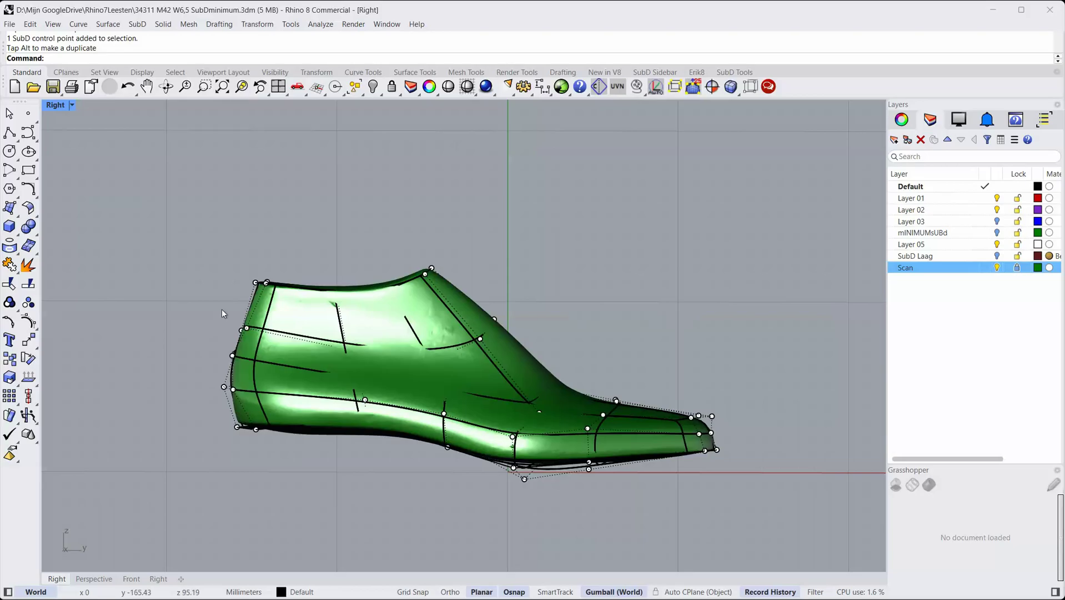
pyautogui.moveTo(222, 314); pyautogui.dragTo(268, 299)
pyautogui.click(309, 255)
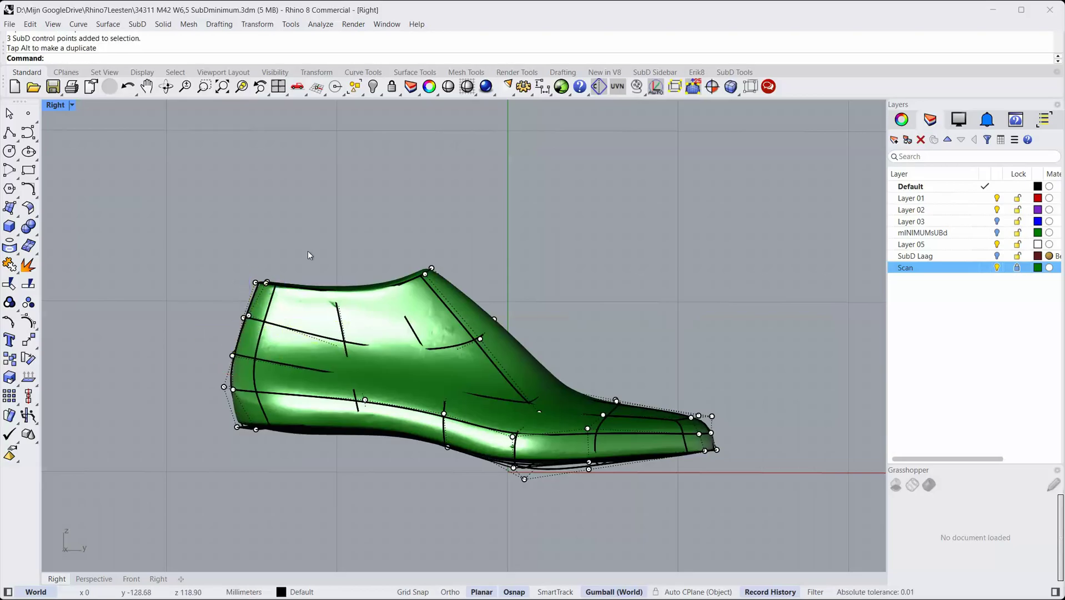
# Step: On the other side, adjust the ball row's upper side control point on the vamp to fit the scan
pyautogui.moveTo(309, 312); pyautogui.dragTo(374, 304, button='right')
pyautogui.moveTo(438, 299); pyautogui.dragTo(324, 293, button='right')
pyautogui.keyDown('shift'); pyautogui.moveTo(628, 345); pyautogui.dragTo(288, 354, button='right'); pyautogui.keyUp('shift')
pyautogui.click(387, 370)
pyautogui.keyDown('ctrl'); pyautogui.keyDown('shift'); pyautogui.moveTo(398, 356); pyautogui.dragTo(367, 393, button='right'); pyautogui.keyUp('shift'); pyautogui.keyUp('ctrl')
pyautogui.moveTo(393, 416); pyautogui.dragTo(397, 418)
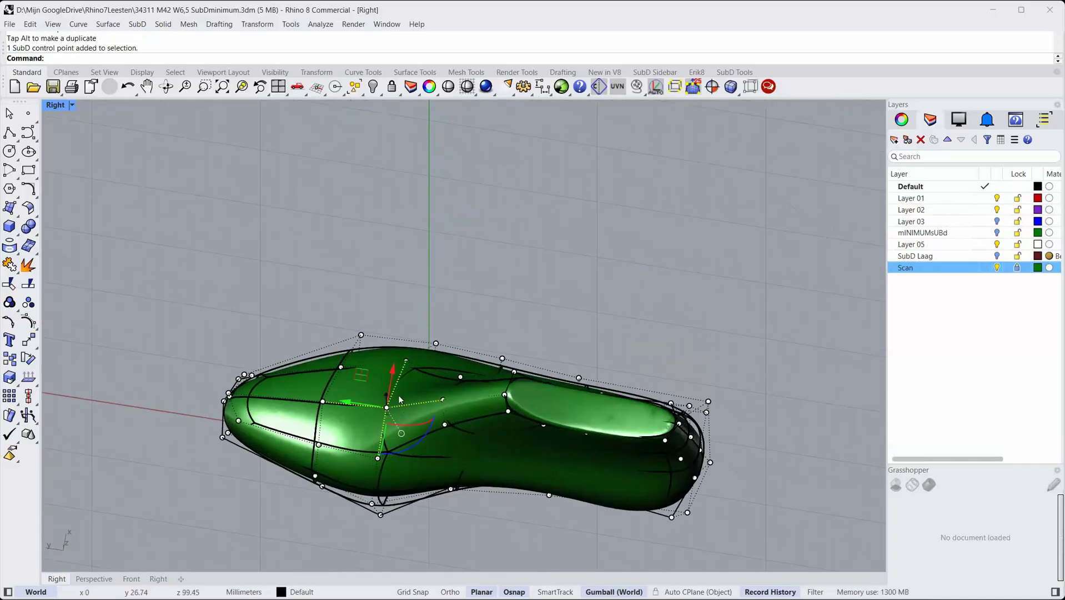
pyautogui.keyDown('ctrl'); pyautogui.keyDown('shift'); pyautogui.moveTo(400, 400); pyautogui.dragTo(404, 297, button='right'); pyautogui.keyUp('shift'); pyautogui.keyUp('ctrl')
pyautogui.moveTo(357, 378); pyautogui.dragTo(359, 404)
pyautogui.click(408, 312)
pyautogui.click(383, 419)
pyautogui.moveTo(512, 373); pyautogui.dragTo(489, 396, button='right')
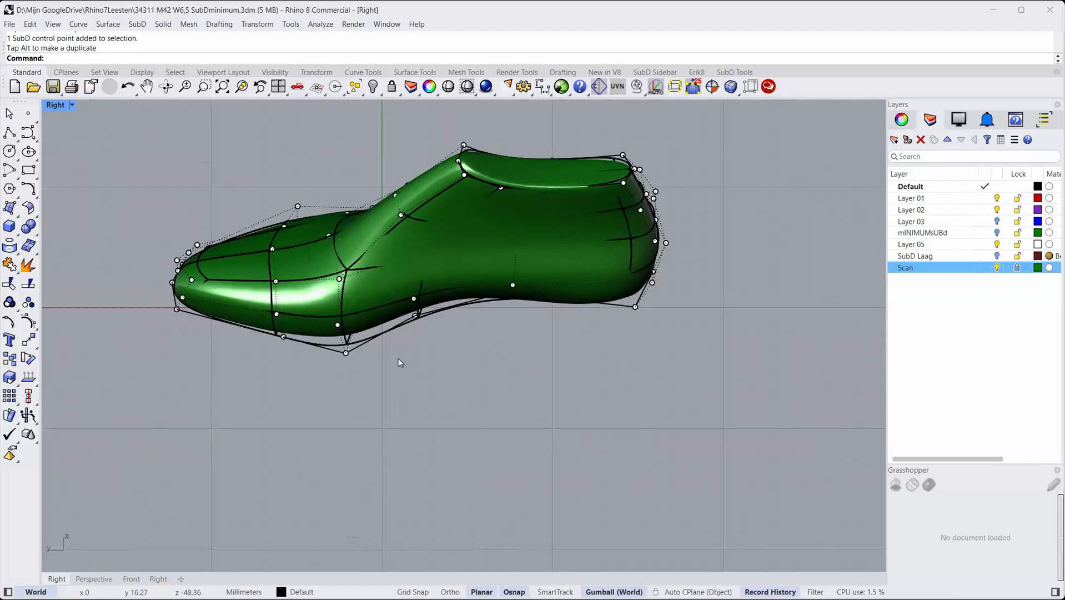
# Step: Move the ball row's side and sole edge control points inward and up, and nudge the toe corner's sole point
pyautogui.moveTo(398, 359); pyautogui.dragTo(460, 321, button='right')
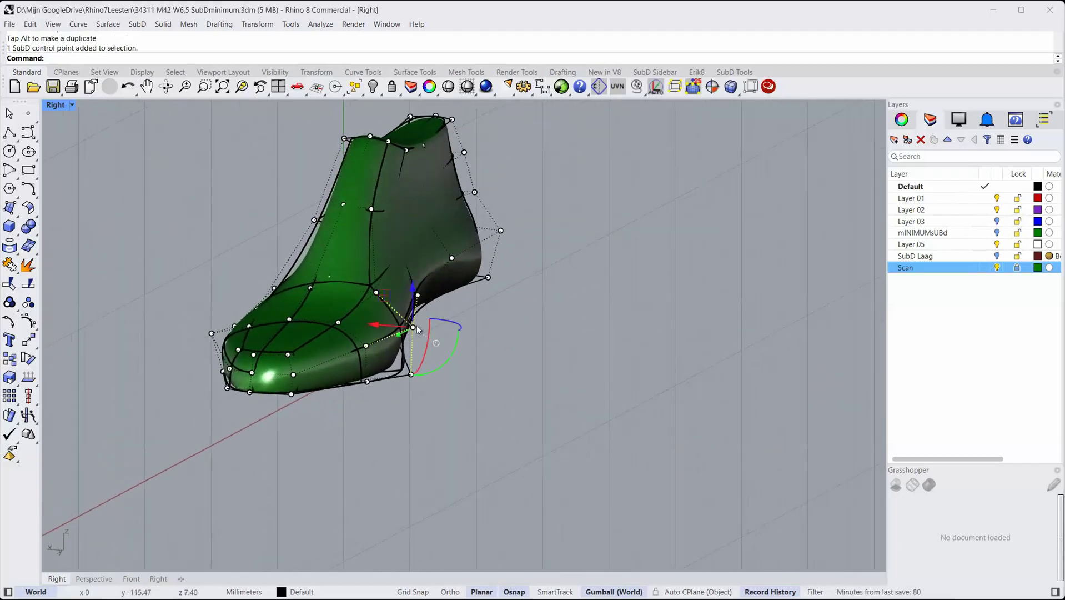
pyautogui.click(487, 366)
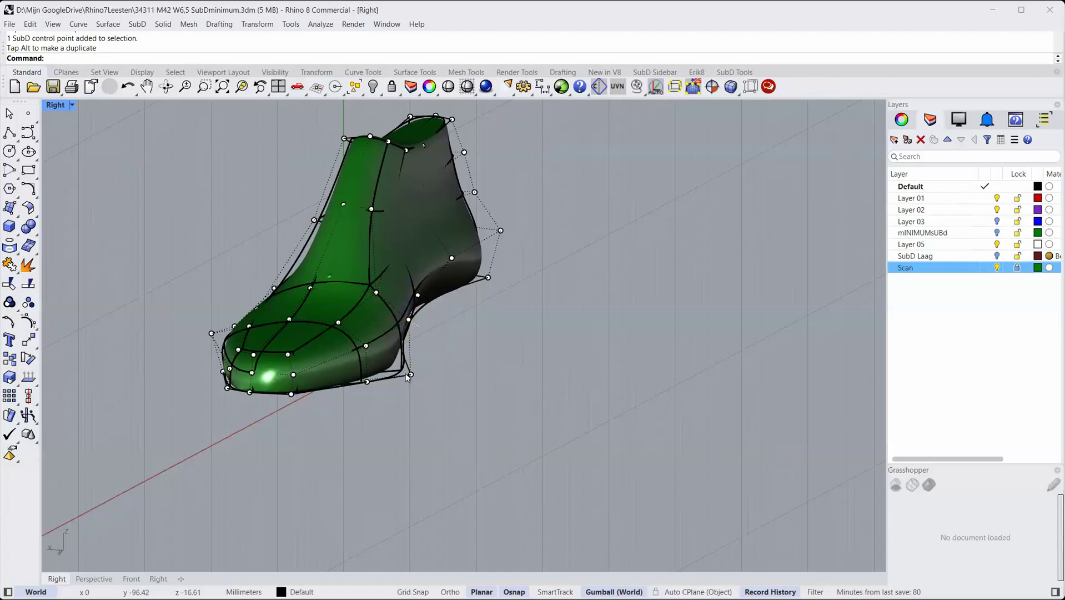
pyautogui.moveTo(379, 339); pyautogui.dragTo(377, 338)
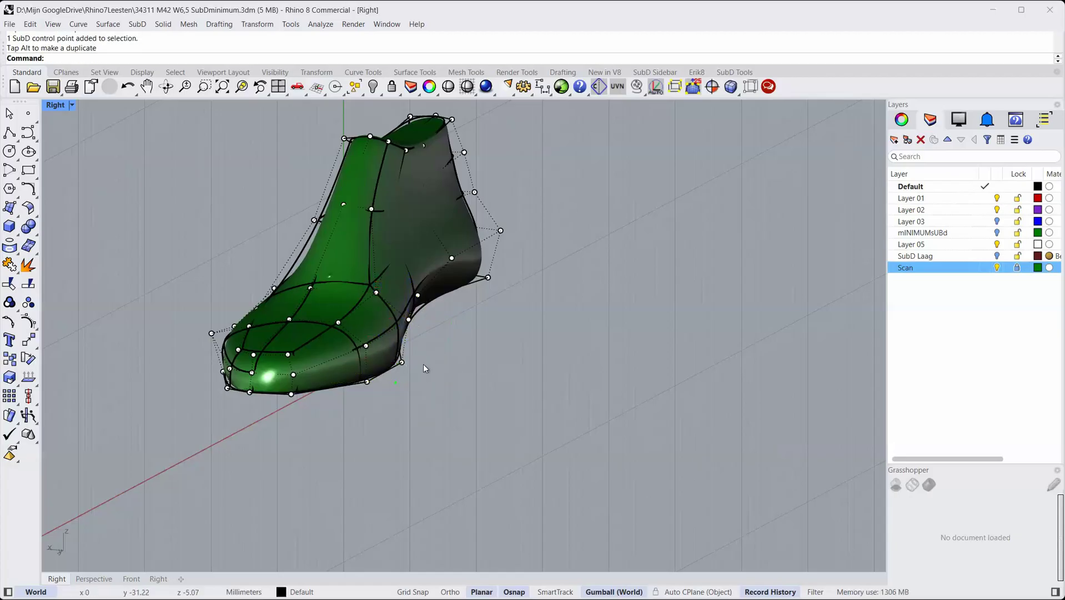
pyautogui.click(291, 394)
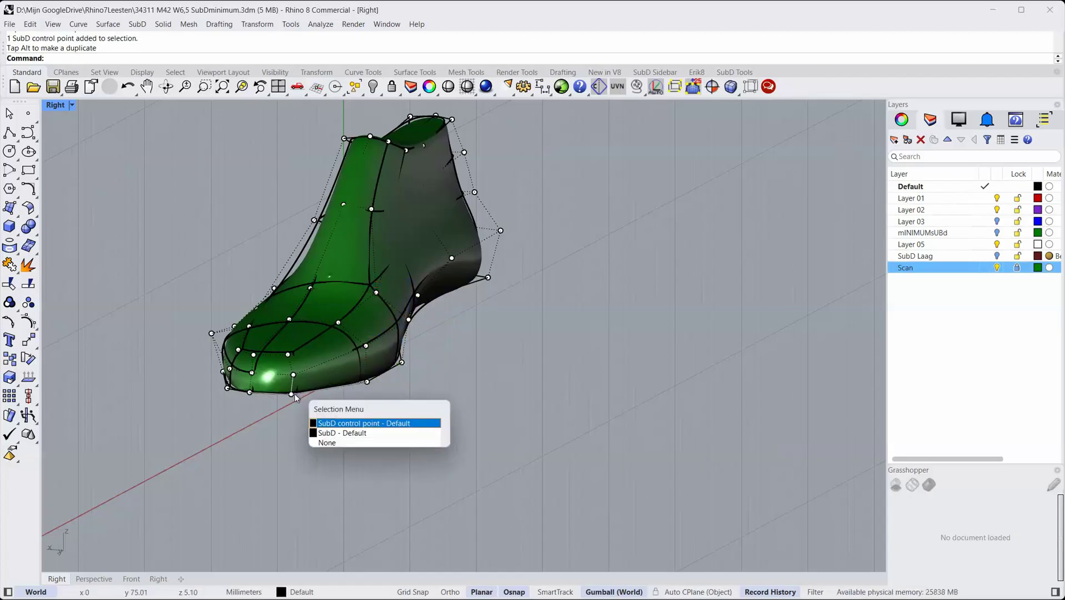
pyautogui.click(325, 423)
pyautogui.moveTo(257, 394); pyautogui.dragTo(265, 394)
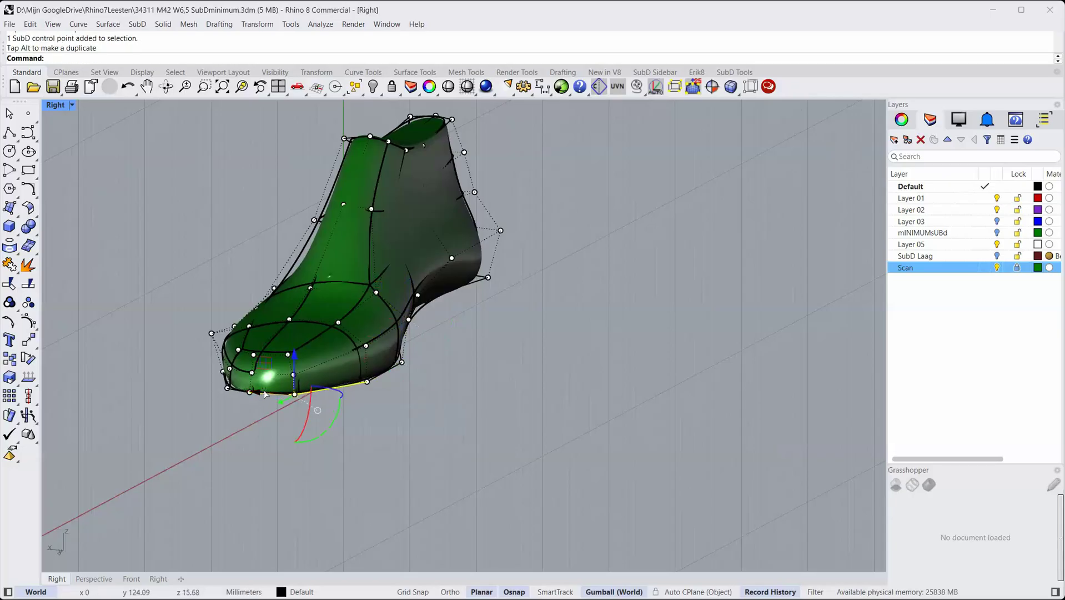
# Step: From below, select the forefoot row's eight control points and move them toward the toe
pyautogui.keyDown('ctrl'); pyautogui.keyDown('shift'); pyautogui.moveTo(298, 462); pyautogui.dragTo(307, 219, button='right'); pyautogui.keyUp('shift'); pyautogui.keyUp('ctrl')
pyautogui.moveTo(332, 389); pyautogui.dragTo(432, 211, button='right')
pyautogui.keyDown('ctrl'); pyautogui.moveTo(432, 214); pyautogui.dragTo(432, 238, button='right'); pyautogui.keyUp('ctrl')
pyautogui.moveTo(448, 347); pyautogui.dragTo(464, 352)
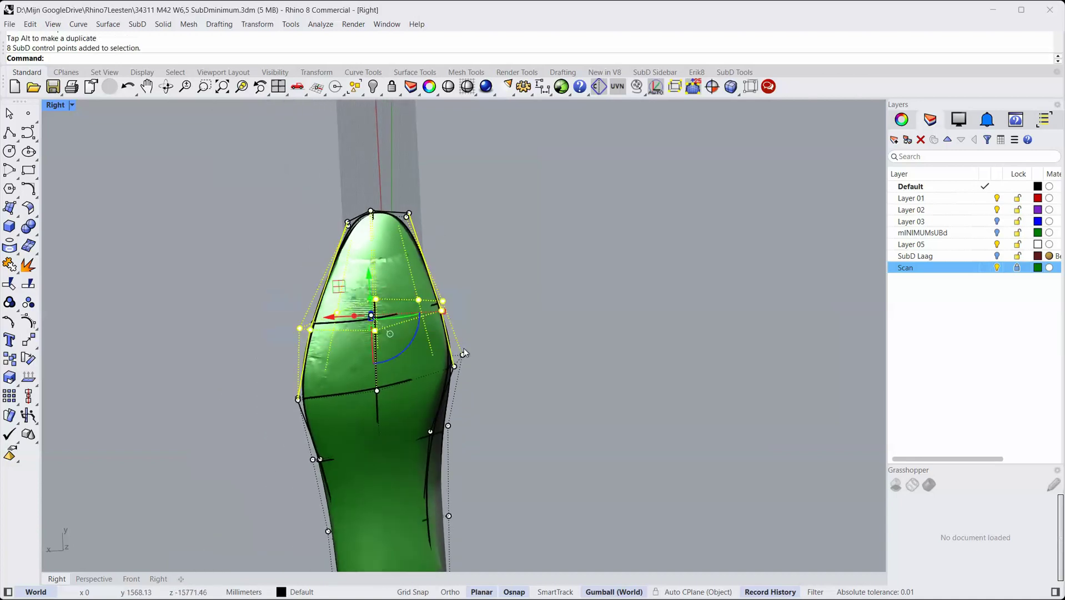
pyautogui.moveTo(369, 274); pyautogui.dragTo(367, 245)
# Step: Move the outlying side control points of the forefoot row inward on both sides, closer to the scan
pyautogui.click(284, 282)
pyautogui.moveTo(305, 313); pyautogui.dragTo(323, 303)
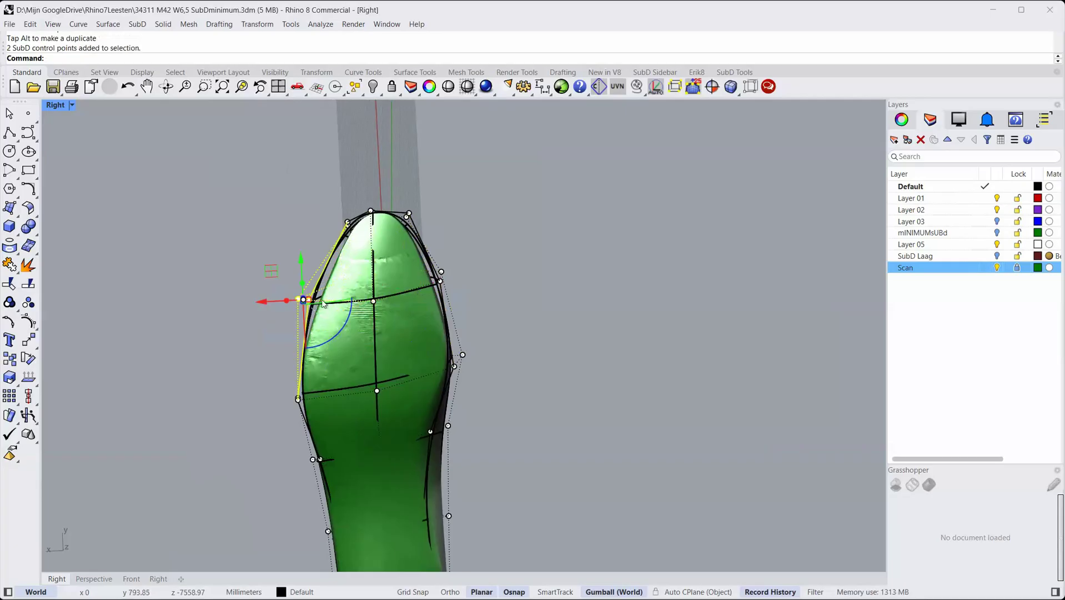
pyautogui.moveTo(281, 272); pyautogui.dragTo(288, 276)
pyautogui.click(490, 211)
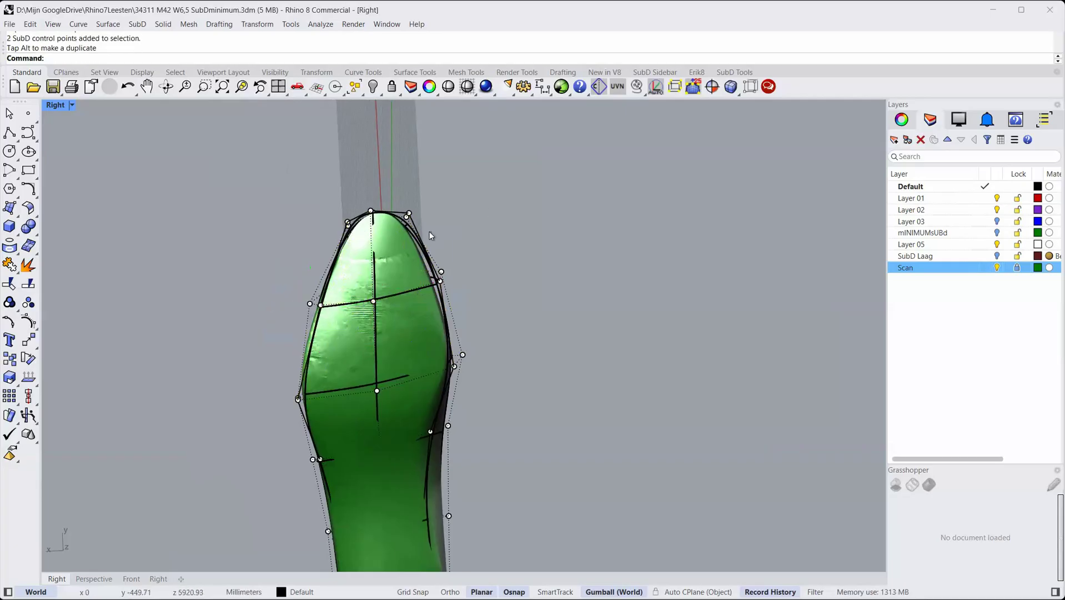
pyautogui.moveTo(410, 252); pyautogui.dragTo(406, 258)
pyautogui.click(516, 253)
# Step: From the side, adjust the toe's control points, moving the middle point of the toe tip forward
pyautogui.moveTo(516, 253); pyautogui.dragTo(234, 294, button='right')
pyautogui.moveTo(266, 339); pyautogui.dragTo(267, 340)
pyautogui.moveTo(214, 297); pyautogui.dragTo(227, 301)
pyautogui.press('Escape')
pyautogui.scroll(5, 183, 310)
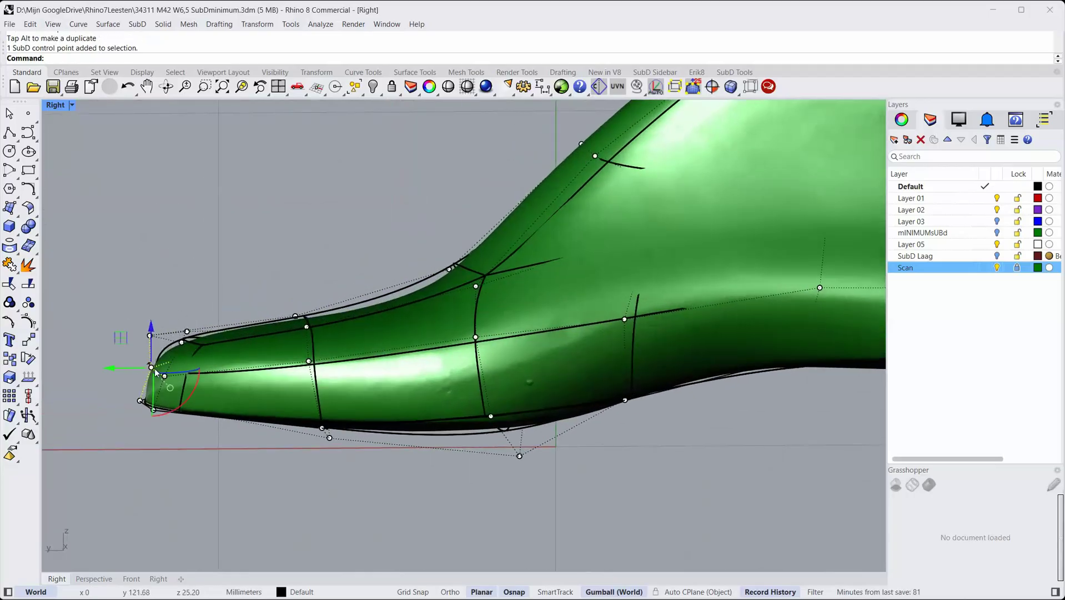
pyautogui.moveTo(111, 344); pyautogui.dragTo(107, 336)
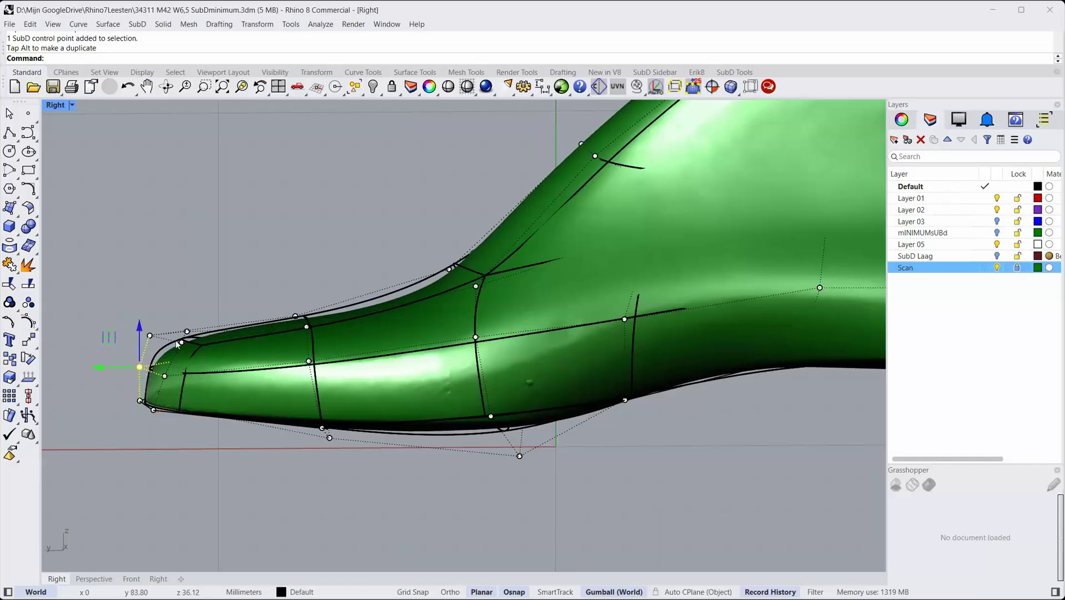
# Step: From the side, move the forefoot row's middle side point back and down, and pull the toe tip's upper point inward toward the scan
pyautogui.click(318, 372)
pyautogui.click(314, 370)
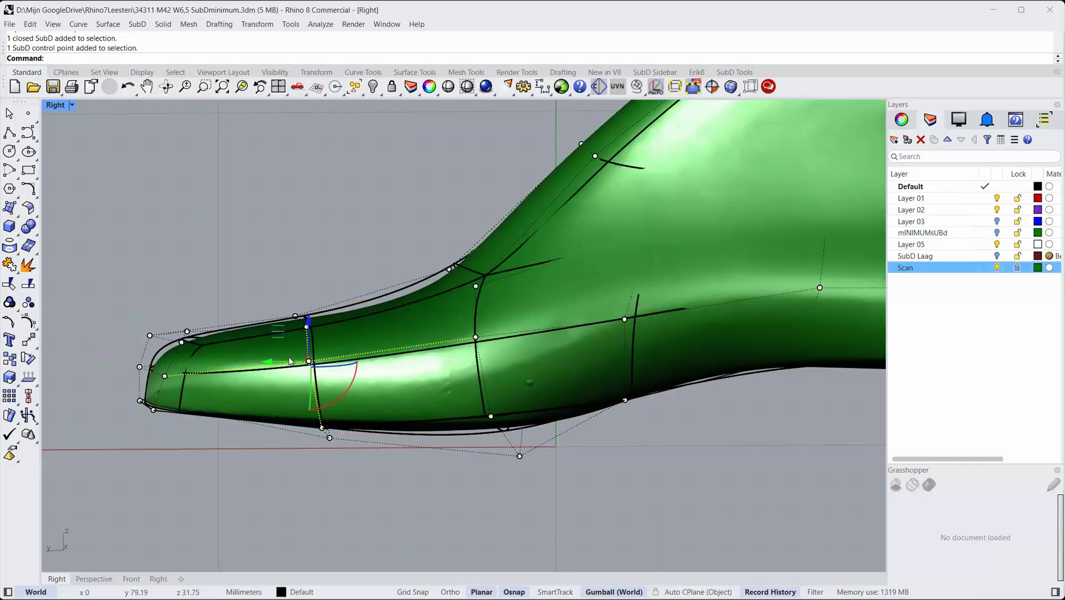
pyautogui.moveTo(289, 361)
pyautogui.mouseDown()
pyautogui.moveTo(348, 340)
pyautogui.moveTo(300, 358)
pyautogui.mouseUp()
pyautogui.click(373, 361)
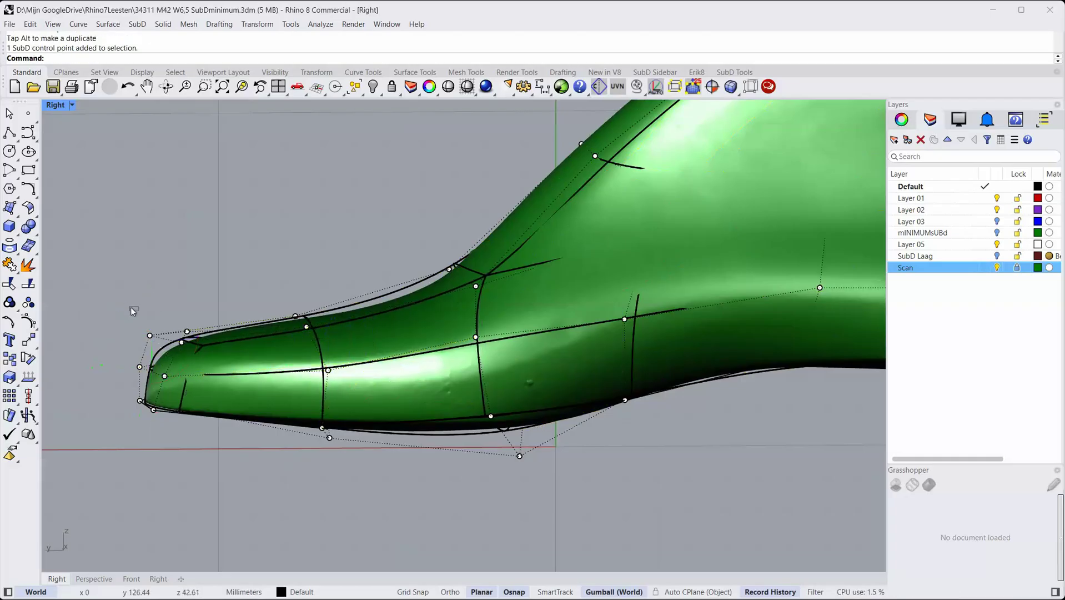
pyautogui.moveTo(148, 333); pyautogui.dragTo(162, 338)
pyautogui.scroll(-1, 458, 260)
# Step: Lower the ball row's side control points, and move the forefoot row's sole edge point slightly outward
pyautogui.moveTo(473, 282); pyautogui.dragTo(473, 290)
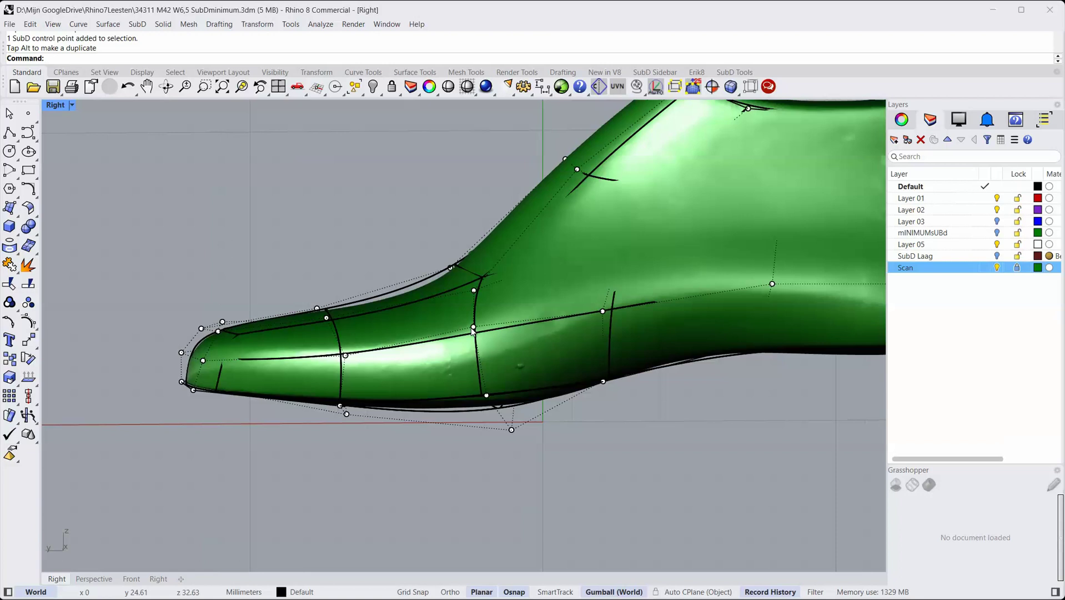
pyautogui.moveTo(473, 327); pyautogui.dragTo(476, 339)
pyautogui.moveTo(442, 312); pyautogui.dragTo(547, 333, button='right')
pyautogui.moveTo(426, 297); pyautogui.dragTo(407, 298)
pyautogui.keyDown('shift'); pyautogui.moveTo(641, 213); pyautogui.dragTo(508, 278, button='right'); pyautogui.keyUp('shift')
pyautogui.click(392, 186)
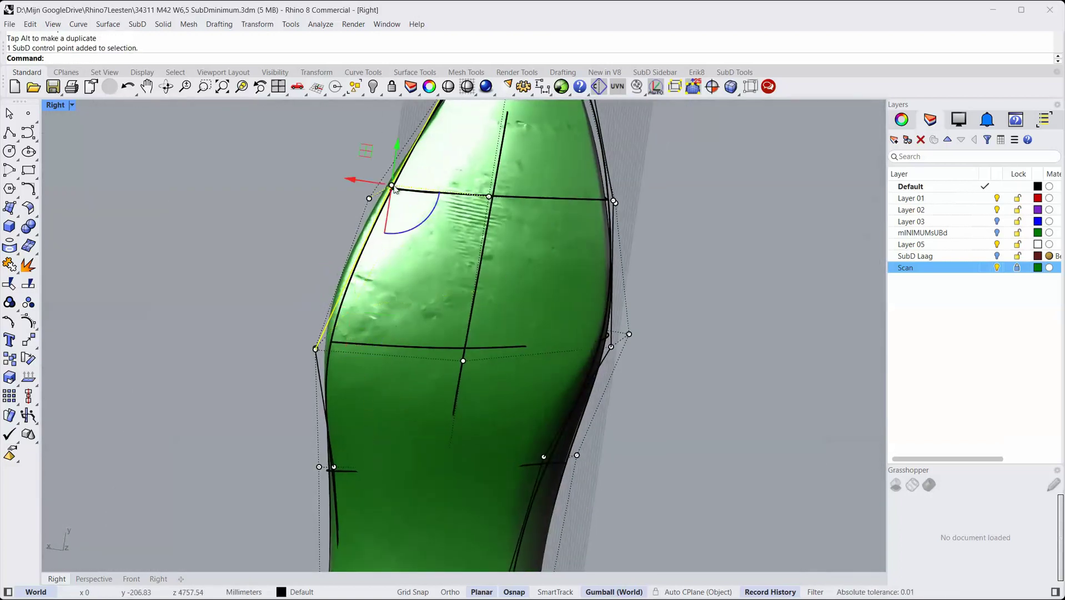
pyautogui.moveTo(367, 151); pyautogui.dragTo(354, 153)
# Step: From behind and below, move the ball row's sole edge control point inward and adjust the side points beside it
pyautogui.moveTo(461, 491); pyautogui.dragTo(392, 333, button='right')
pyautogui.scroll(3, 523, 225)
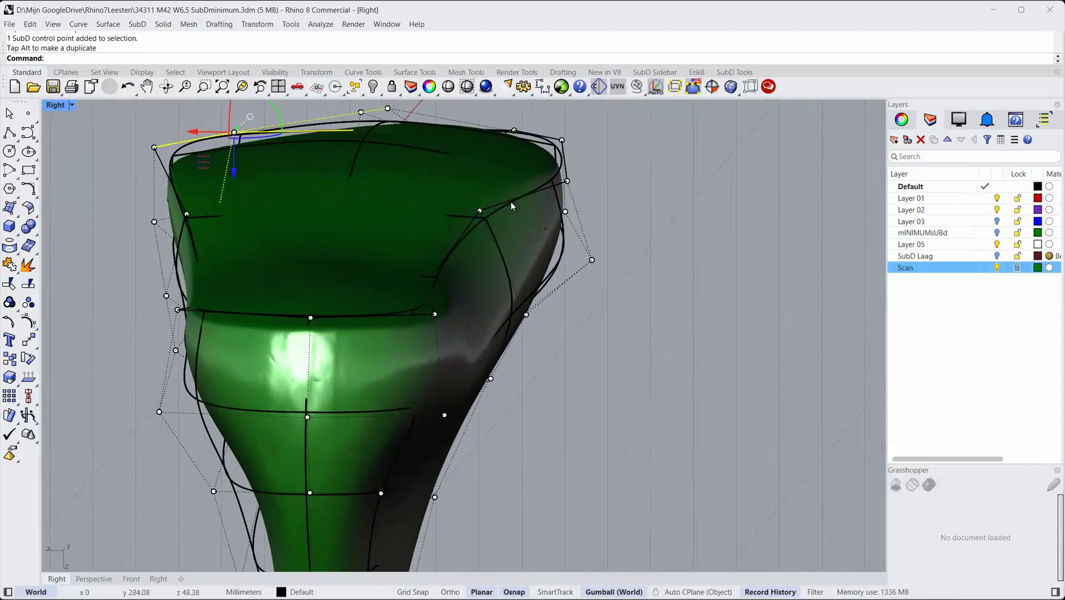
pyautogui.click(562, 140)
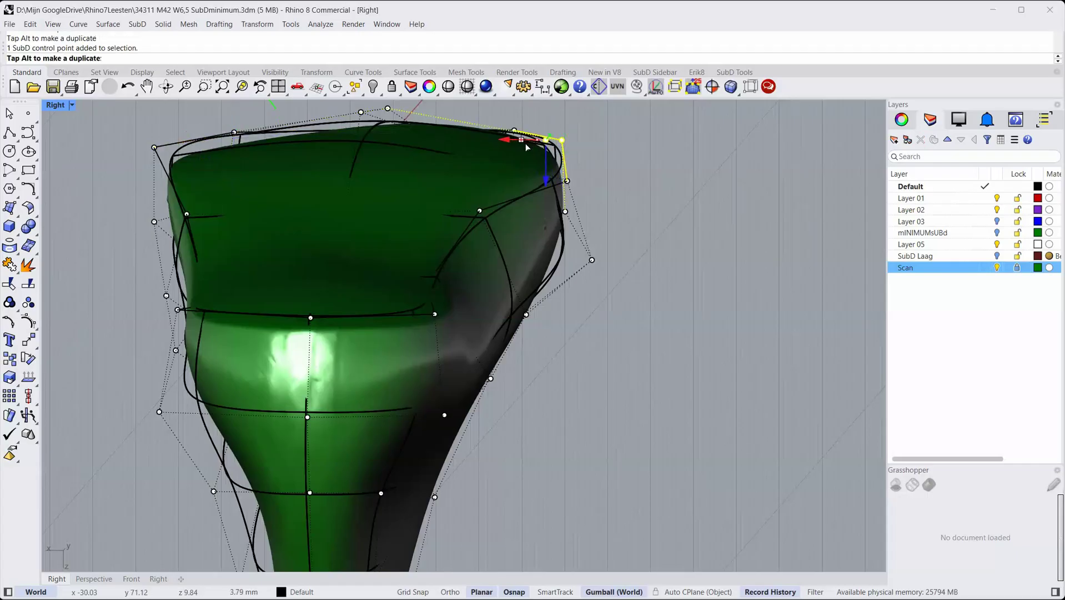
pyautogui.moveTo(526, 143); pyautogui.dragTo(523, 145)
pyautogui.click(558, 180)
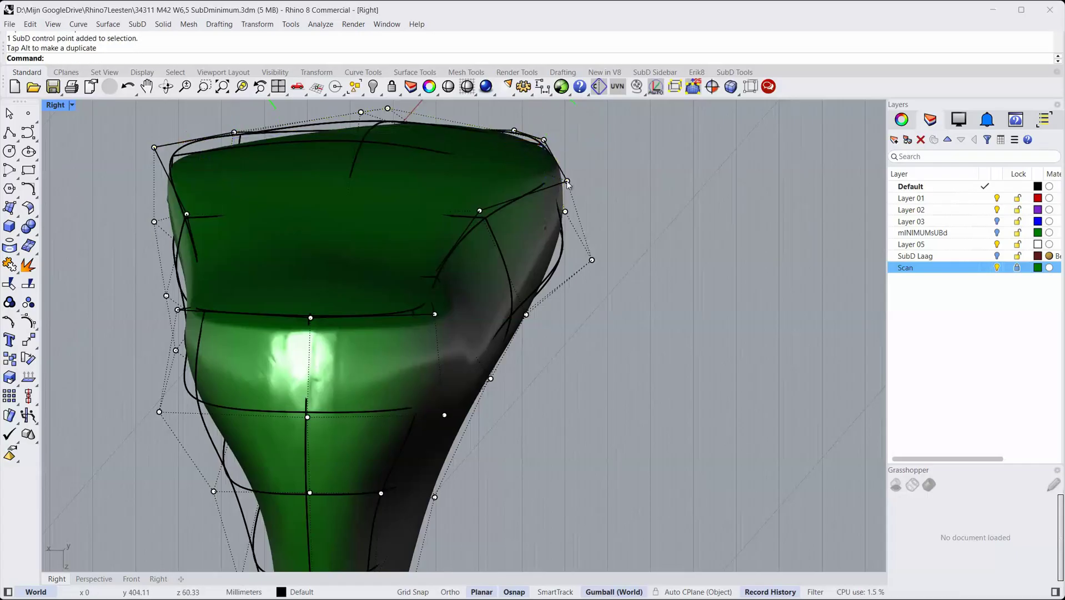
pyautogui.click(566, 181)
pyautogui.moveTo(566, 212)
pyautogui.mouseDown()
pyautogui.moveTo(571, 224)
pyautogui.moveTo(568, 203)
pyautogui.mouseUp()
pyautogui.click(567, 182)
# Step: Adjust the shank's sole edge control points and the heel's sole corner point to follow the scan outline
pyautogui.keyDown('ctrl'); pyautogui.keyDown('shift'); pyautogui.moveTo(630, 195); pyautogui.dragTo(522, 222, button='right'); pyautogui.keyUp('shift'); pyautogui.keyUp('ctrl')
pyautogui.scroll(3, 479, 211)
pyautogui.click(479, 211)
pyautogui.moveTo(457, 186); pyautogui.dragTo(423, 312)
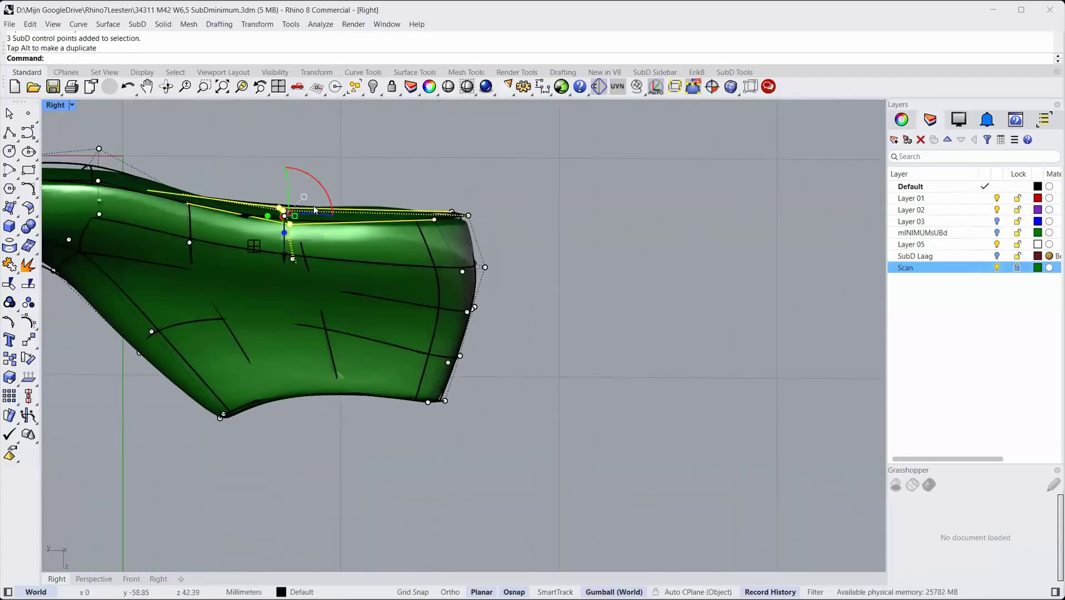
pyautogui.scroll(-2, 351, 264)
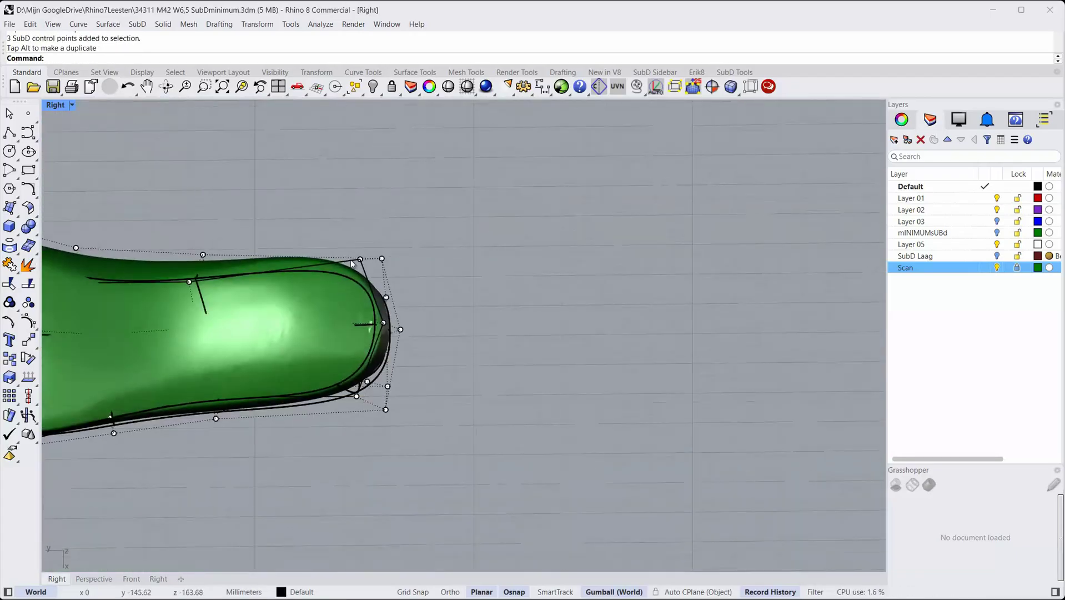
pyautogui.scroll(3, 352, 263)
pyautogui.moveTo(353, 248); pyautogui.dragTo(401, 268)
pyautogui.moveTo(369, 293); pyautogui.dragTo(369, 282)
# Step: Move the lower side control point ahead of the heel inward, and adjust the neighbouring side point closer to the scan
pyautogui.keyDown('ctrl'); pyautogui.keyDown('shift'); pyautogui.moveTo(333, 257); pyautogui.dragTo(522, 378, button='right'); pyautogui.keyUp('shift'); pyautogui.keyUp('ctrl')
pyautogui.scroll(-5, 333, 257)
pyautogui.click(448, 330)
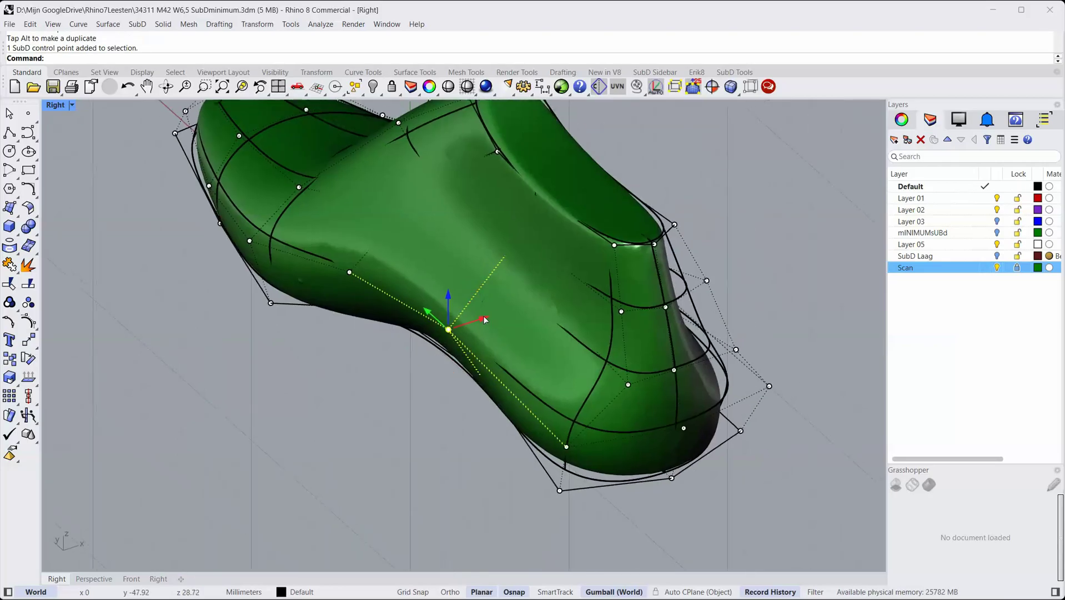
pyautogui.moveTo(484, 320); pyautogui.dragTo(473, 322)
pyautogui.click(349, 272)
pyautogui.click(493, 272)
pyautogui.moveTo(530, 262); pyautogui.dragTo(523, 241)
pyautogui.click(496, 249)
# Step: From behind, adjust the heel's mid-height side points, shifting one slightly up and the opposite one inward and down
pyautogui.keyDown('ctrl'); pyautogui.keyDown('shift'); pyautogui.moveTo(597, 278); pyautogui.dragTo(591, 304, button='right'); pyautogui.keyUp('shift'); pyautogui.keyUp('ctrl')
pyautogui.scroll(5, 591, 304)
pyautogui.click(385, 305)
pyautogui.moveTo(416, 274); pyautogui.dragTo(414, 267)
pyautogui.click(590, 304)
pyautogui.moveTo(620, 273); pyautogui.dragTo(609, 285)
pyautogui.click(560, 186)
pyautogui.click(399, 190)
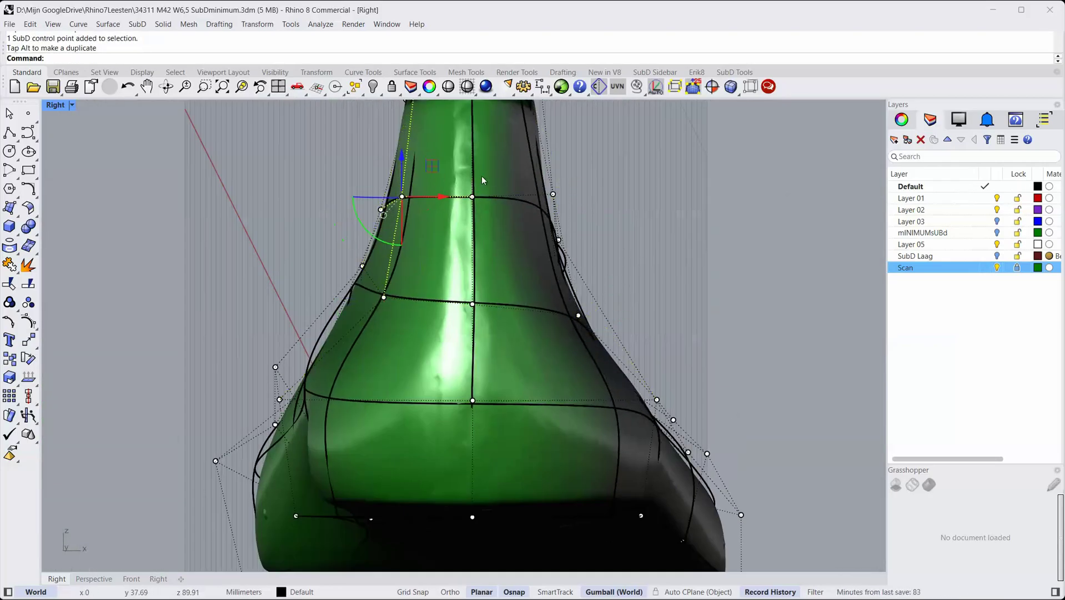
# Step: From below, adjust the outer side control points on both corners of the heel to match the scan's rounding
pyautogui.keyDown('ctrl'); pyautogui.keyDown('shift'); pyautogui.moveTo(482, 180); pyautogui.dragTo(404, 404, button='right'); pyautogui.keyUp('shift'); pyautogui.keyUp('ctrl')
pyautogui.scroll(-5, 404, 404)
pyautogui.scroll(6, 403, 360)
pyautogui.click(402, 279)
pyautogui.click(452, 322)
pyautogui.keyDown('ctrl'); pyautogui.keyDown('shift'); pyautogui.moveTo(401, 342); pyautogui.dragTo(411, 332, button='right'); pyautogui.keyUp('shift'); pyautogui.keyUp('ctrl')
pyautogui.click(310, 260)
pyautogui.moveTo(340, 289); pyautogui.dragTo(340, 305)
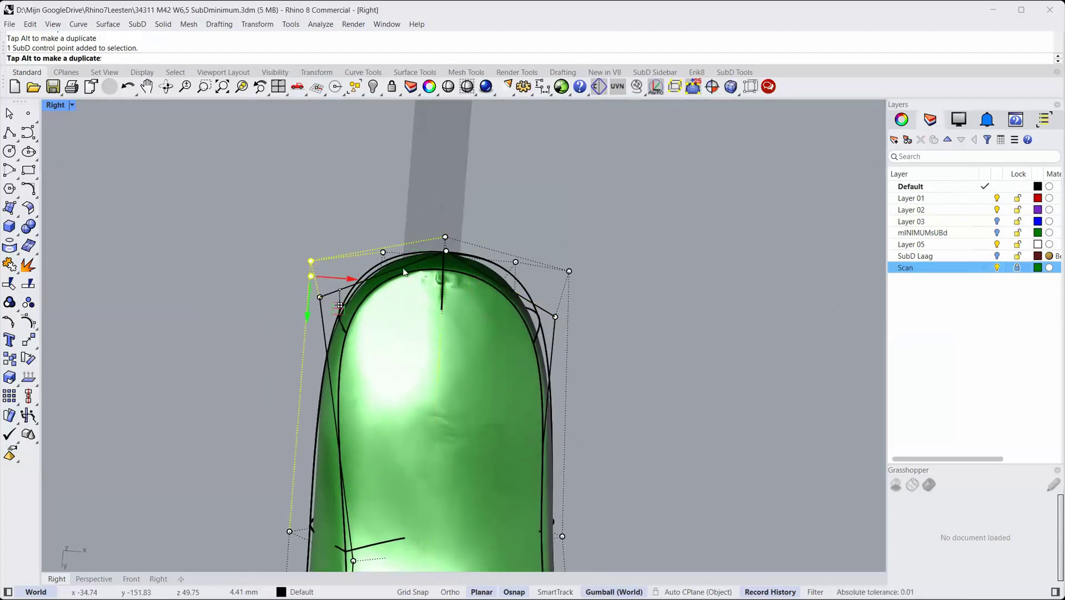
pyautogui.click(568, 271)
pyautogui.moveTo(598, 300)
pyautogui.mouseDown()
pyautogui.moveTo(588, 310)
pyautogui.moveTo(593, 283)
pyautogui.mouseUp()
# Step: From behind, nudge the upper heel's outlying side control point closer to the scan
pyautogui.scroll(-6, 628, 269)
pyautogui.keyDown('ctrl'); pyautogui.keyDown('shift'); pyautogui.moveTo(628, 268); pyautogui.dragTo(425, 356, button='right'); pyautogui.keyUp('shift'); pyautogui.keyUp('ctrl')
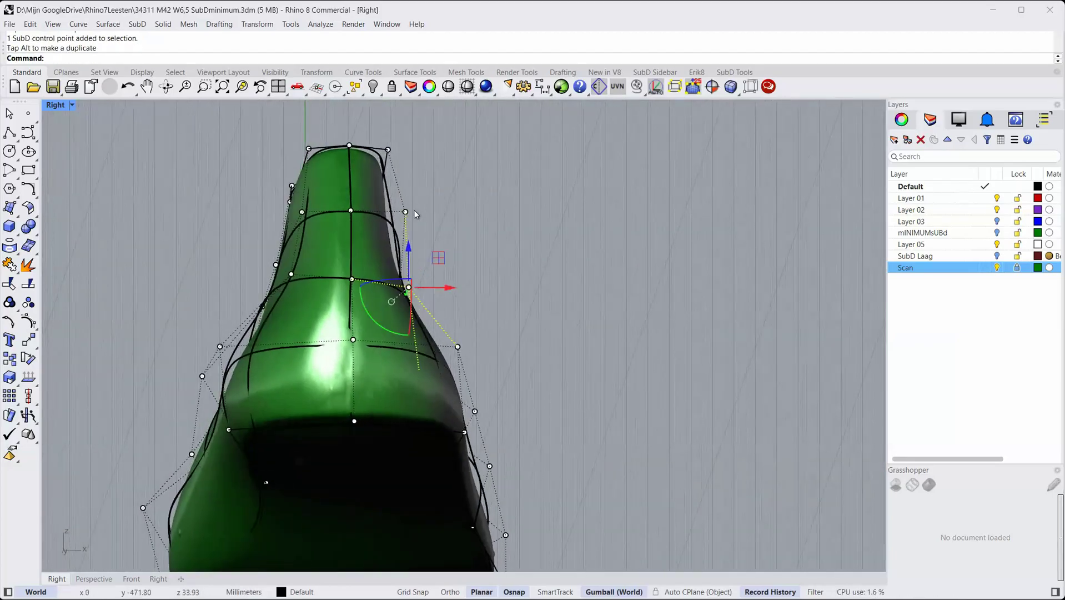
pyautogui.click(406, 212)
pyautogui.moveTo(435, 182); pyautogui.dragTo(433, 182)
# Step: From the opposite side, adjust the ball row's side point and the forefoot row's upper side point to fit the scan
pyautogui.keyDown('ctrl'); pyautogui.keyDown('shift'); pyautogui.moveTo(422, 233); pyautogui.dragTo(78, 375, button='right'); pyautogui.keyUp('shift'); pyautogui.keyUp('ctrl')
pyautogui.moveTo(681, 487); pyautogui.dragTo(477, 415, button='right')
pyautogui.click(477, 415)
pyautogui.click(515, 448)
pyautogui.moveTo(507, 385); pyautogui.dragTo(502, 379)
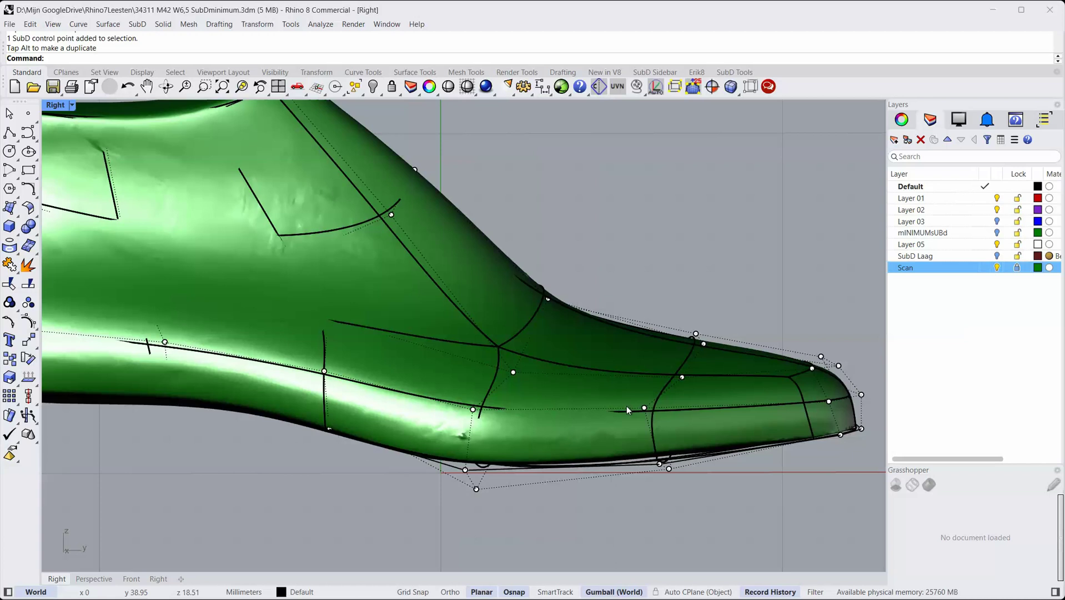
pyautogui.moveTo(713, 348); pyautogui.dragTo(711, 352)
# Step: Raise the ball row's middle and edge sole control points toward the scan's underside
pyautogui.keyDown('ctrl'); pyautogui.keyDown('shift'); pyautogui.moveTo(638, 489); pyautogui.dragTo(605, 238, button='right'); pyautogui.keyUp('shift'); pyautogui.keyUp('ctrl')
pyautogui.click(256, 421)
pyautogui.moveTo(287, 392); pyautogui.dragTo(290, 412)
pyautogui.keyDown('ctrl'); pyautogui.keyDown('shift'); pyautogui.moveTo(627, 239); pyautogui.dragTo(406, 253, button='right'); pyautogui.keyUp('shift'); pyautogui.keyUp('ctrl')
pyautogui.click(591, 351)
pyautogui.moveTo(565, 380); pyautogui.dragTo(569, 388)
pyautogui.click(343, 283)
pyautogui.moveTo(316, 314); pyautogui.dragTo(318, 329)
pyautogui.click(98, 342)
pyautogui.moveTo(70, 369); pyautogui.dragTo(58, 377)
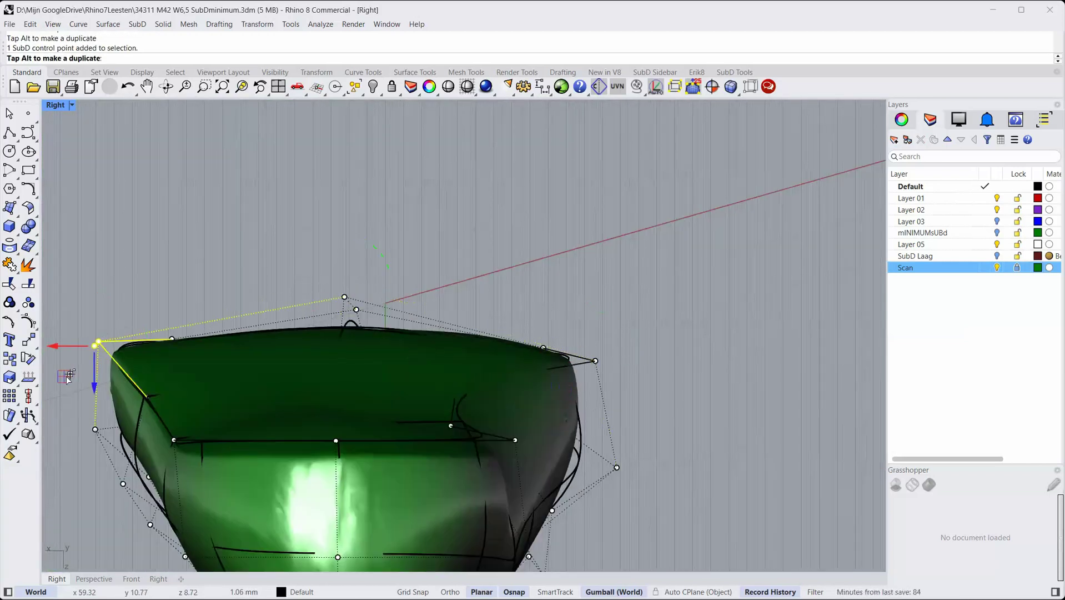
# Step: Inspect the shank's sole edge and move the middle sole control point ahead of the heel closer to the scan
pyautogui.click(147, 397)
pyautogui.keyDown('ctrl'); pyautogui.keyDown('shift'); pyautogui.moveTo(118, 427); pyautogui.dragTo(463, 324, button='right'); pyautogui.keyUp('shift'); pyautogui.keyUp('ctrl')
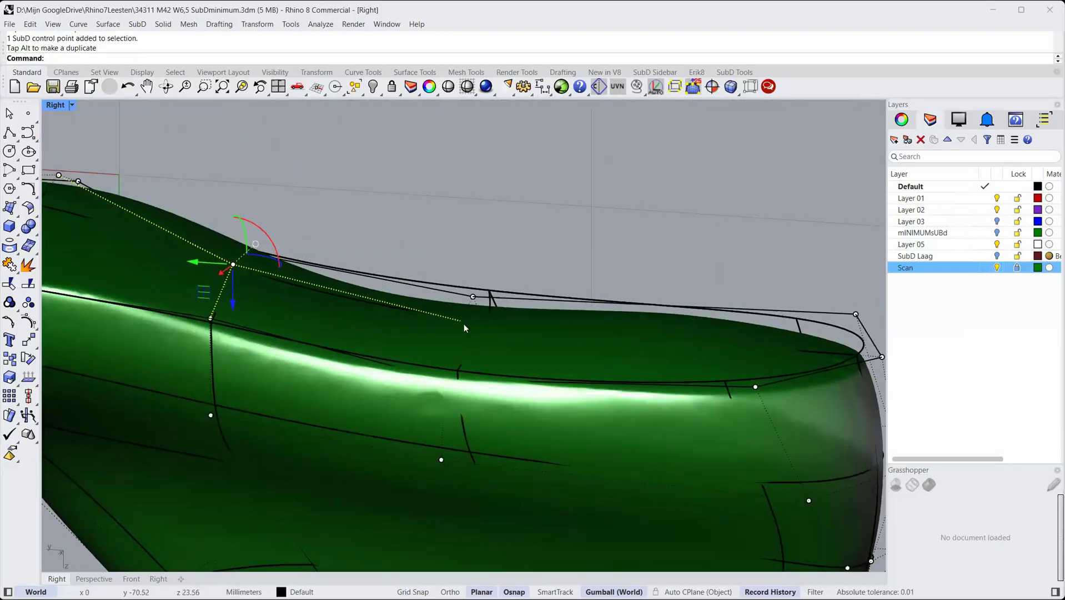
pyautogui.click(461, 321)
pyautogui.click(533, 229)
pyautogui.keyDown('ctrl'); pyautogui.keyDown('shift'); pyautogui.moveTo(533, 228); pyautogui.dragTo(461, 300, button='right'); pyautogui.keyUp('shift'); pyautogui.keyUp('ctrl')
pyautogui.click(459, 312)
pyautogui.keyDown('ctrl'); pyautogui.keyDown('shift'); pyautogui.moveTo(457, 351); pyautogui.dragTo(422, 341, button='right'); pyautogui.keyUp('shift'); pyautogui.keyUp('ctrl')
pyautogui.moveTo(422, 341); pyautogui.dragTo(420, 344)
pyautogui.keyDown('ctrl'); pyautogui.keyDown('shift'); pyautogui.moveTo(420, 344); pyautogui.dragTo(472, 239, button='right'); pyautogui.keyUp('shift'); pyautogui.keyUp('ctrl')
pyautogui.scroll(-8, 472, 266)
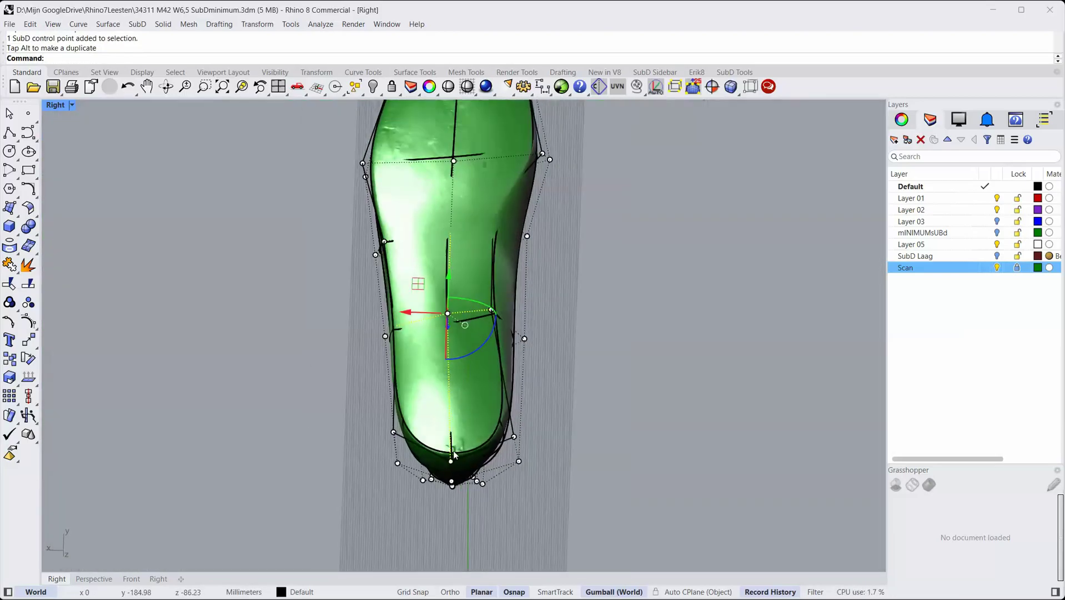
# Step: Shift the shank's middle sole control point sideways, and adjust the height of the sole edge point beside it
pyautogui.click(478, 234)
pyautogui.click(450, 227)
pyautogui.moveTo(420, 197); pyautogui.dragTo(413, 201)
pyautogui.click(584, 232)
pyautogui.click(492, 205)
pyautogui.keyDown('ctrl'); pyautogui.keyDown('shift'); pyautogui.moveTo(492, 205); pyautogui.dragTo(389, 288, button='right'); pyautogui.keyUp('shift'); pyautogui.keyUp('ctrl')
pyautogui.moveTo(492, 173); pyautogui.dragTo(492, 169)
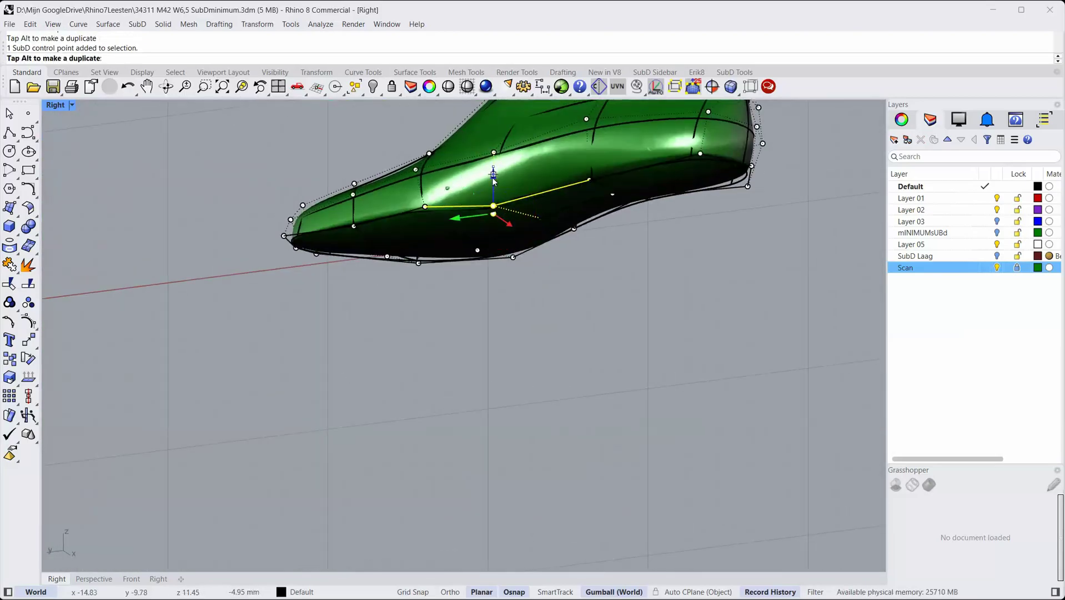
# Step: Fine-tune the sole edge control points and the heel's side point from several angles to follow the scan
pyautogui.keyDown('ctrl'); pyautogui.keyDown('shift'); pyautogui.moveTo(493, 266); pyautogui.dragTo(477, 183, button='right'); pyautogui.keyUp('shift'); pyautogui.keyUp('ctrl')
pyautogui.moveTo(466, 247); pyautogui.dragTo(474, 243)
pyautogui.keyDown('ctrl'); pyautogui.keyDown('shift'); pyautogui.moveTo(475, 244); pyautogui.dragTo(358, 245, button='right'); pyautogui.keyUp('shift'); pyautogui.keyUp('ctrl')
pyautogui.click(345, 246)
pyautogui.moveTo(358, 244); pyautogui.dragTo(356, 251)
pyautogui.keyDown('ctrl'); pyautogui.keyDown('shift'); pyautogui.moveTo(355, 251); pyautogui.dragTo(455, 235, button='right'); pyautogui.keyUp('shift'); pyautogui.keyUp('ctrl')
pyautogui.click(211, 245)
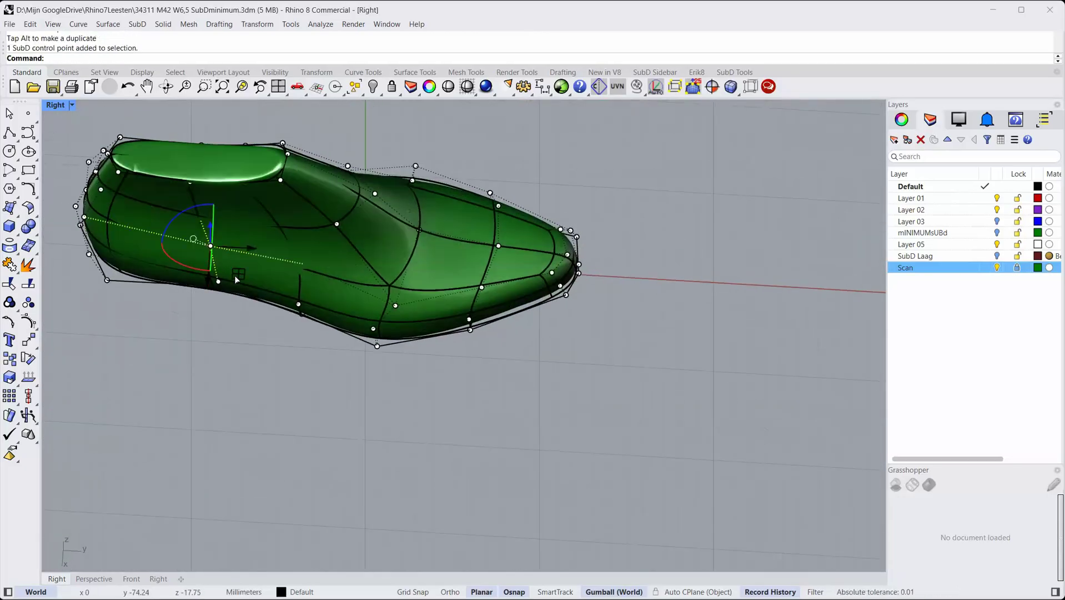
pyautogui.moveTo(232, 278); pyautogui.dragTo(234, 282)
pyautogui.keyDown('ctrl'); pyautogui.keyDown('shift'); pyautogui.moveTo(234, 282); pyautogui.dragTo(250, 253, button='right'); pyautogui.keyUp('shift'); pyautogui.keyUp('ctrl')
pyautogui.moveTo(248, 256); pyautogui.dragTo(253, 257)
# Step: From the side, move the heel corner column's middle point forward and set its sole corner point just ahead of the heel's back edge
pyautogui.keyDown('ctrl'); pyautogui.keyDown('shift'); pyautogui.moveTo(253, 261); pyautogui.dragTo(172, 264, button='right'); pyautogui.keyUp('shift'); pyautogui.keyUp('ctrl')
pyautogui.click(174, 300)
pyautogui.moveTo(204, 271); pyautogui.dragTo(223, 270)
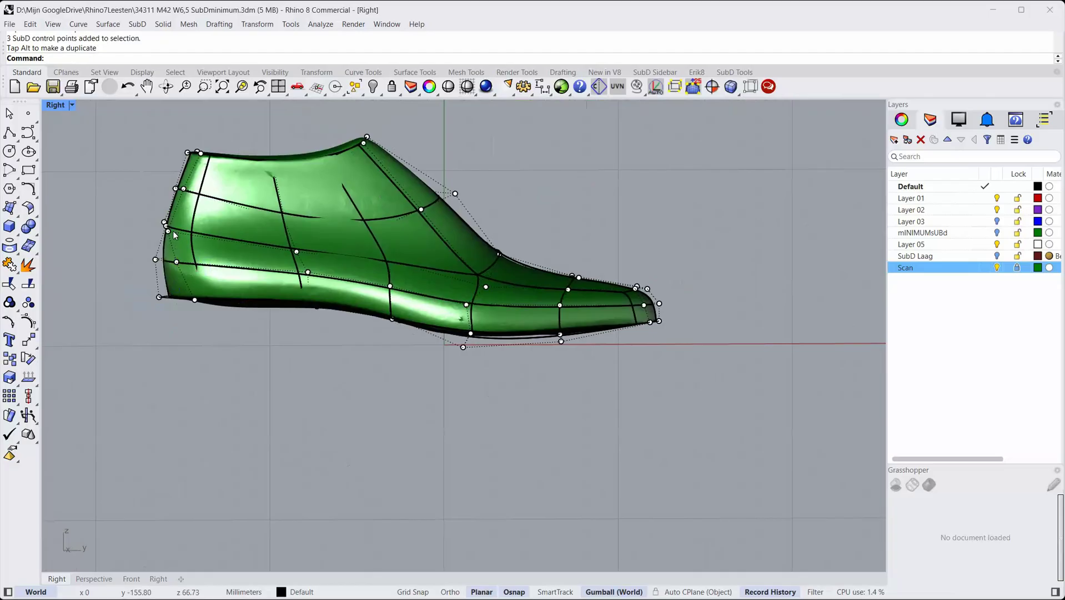
pyautogui.click(168, 230)
pyautogui.moveTo(198, 202); pyautogui.dragTo(209, 201)
pyautogui.click(192, 290)
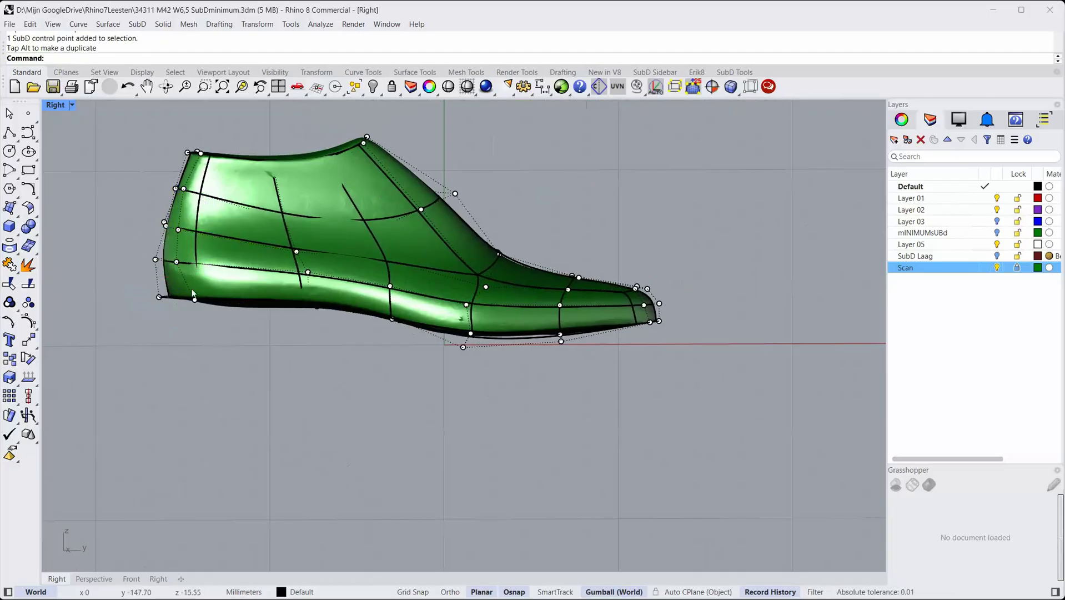
pyautogui.moveTo(221, 272); pyautogui.dragTo(207, 270)
pyautogui.click(206, 337)
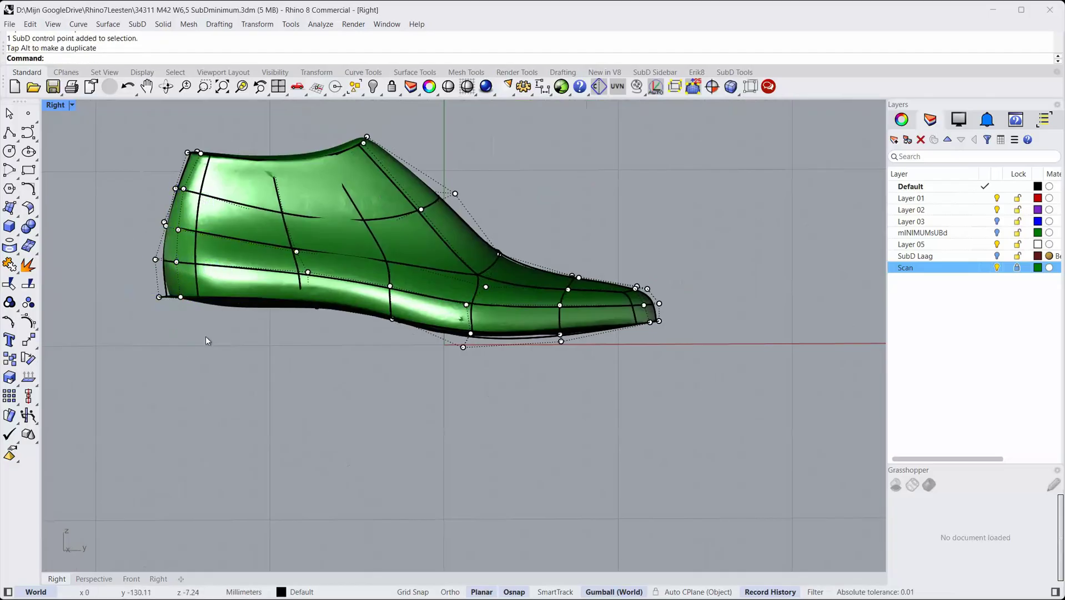
# Step: From below, nudge the heel's sole corner control point closer to the scan's rounded outline
pyautogui.keyDown('ctrl'); pyautogui.keyDown('shift'); pyautogui.moveTo(183, 266); pyautogui.dragTo(313, 163, button='right'); pyautogui.keyUp('shift'); pyautogui.keyUp('ctrl')
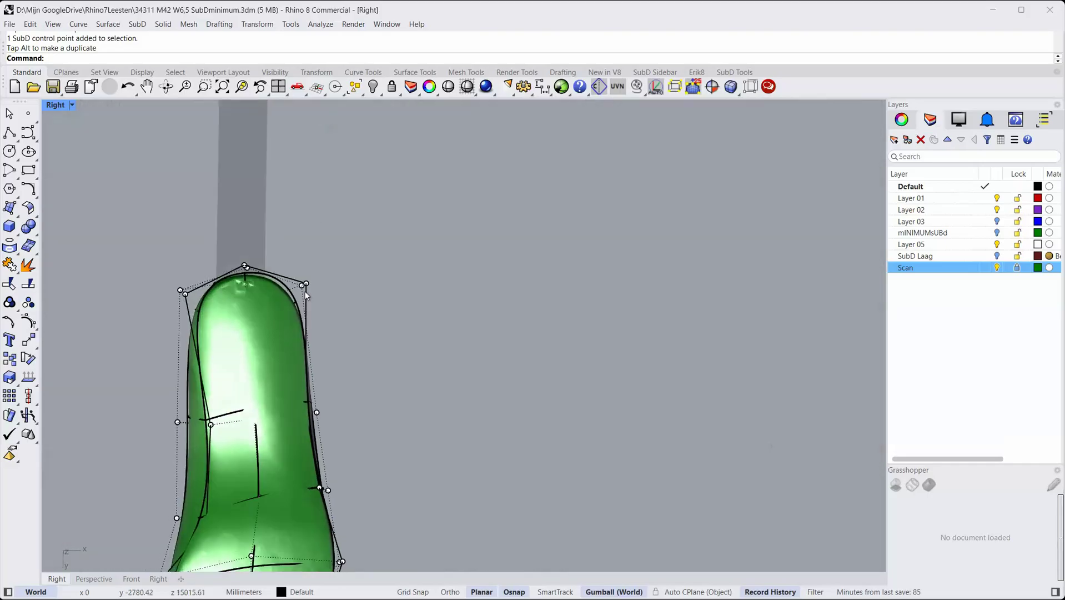
pyautogui.moveTo(331, 314); pyautogui.dragTo(333, 315)
pyautogui.click(335, 316)
pyautogui.scroll(5, 187, 277)
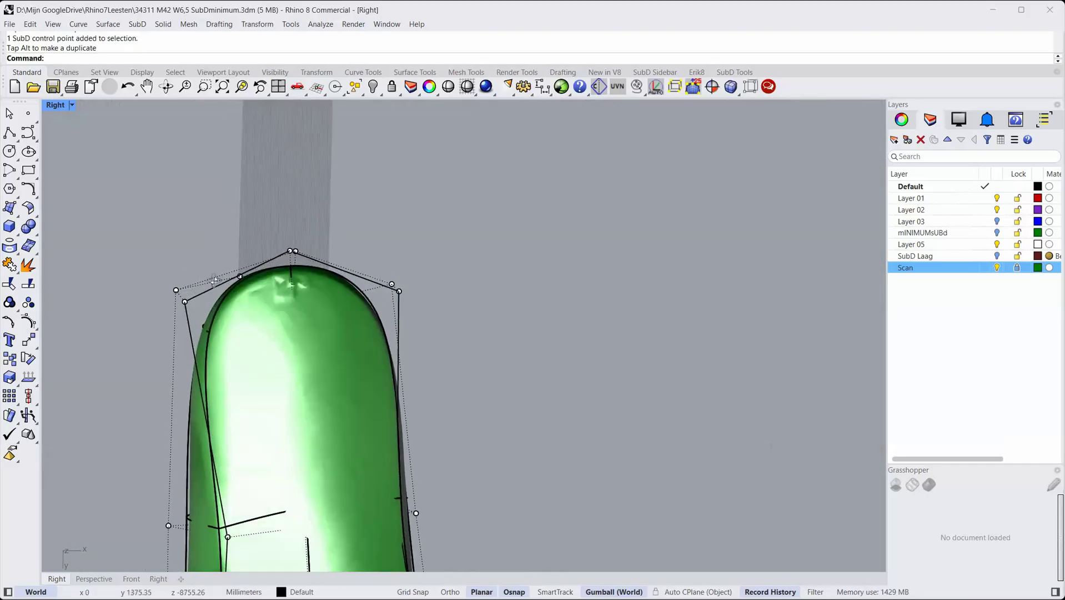
# Step: Move the heel's other sole corner point and the middle sole point at its back inward toward the scan
pyautogui.keyDown('ctrl'); pyautogui.keyDown('shift'); pyautogui.moveTo(190, 272); pyautogui.dragTo(190, 422, button='right'); pyautogui.keyUp('shift'); pyautogui.keyUp('ctrl')
pyautogui.click(179, 278)
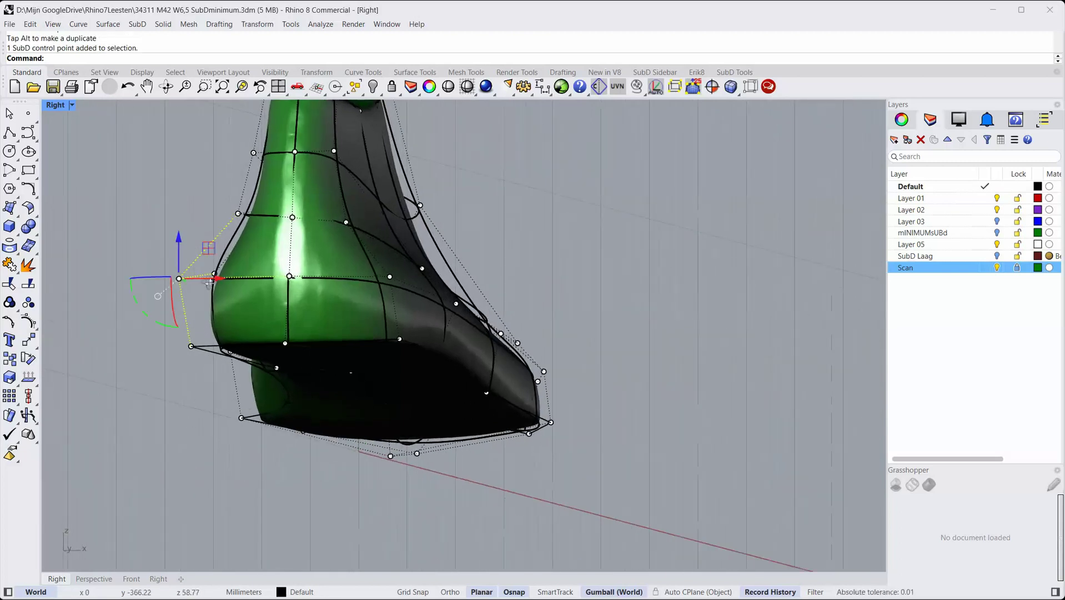
pyautogui.keyDown('ctrl'); pyautogui.keyDown('shift'); pyautogui.moveTo(210, 282); pyautogui.dragTo(260, 314, button='right'); pyautogui.keyUp('shift'); pyautogui.keyUp('ctrl')
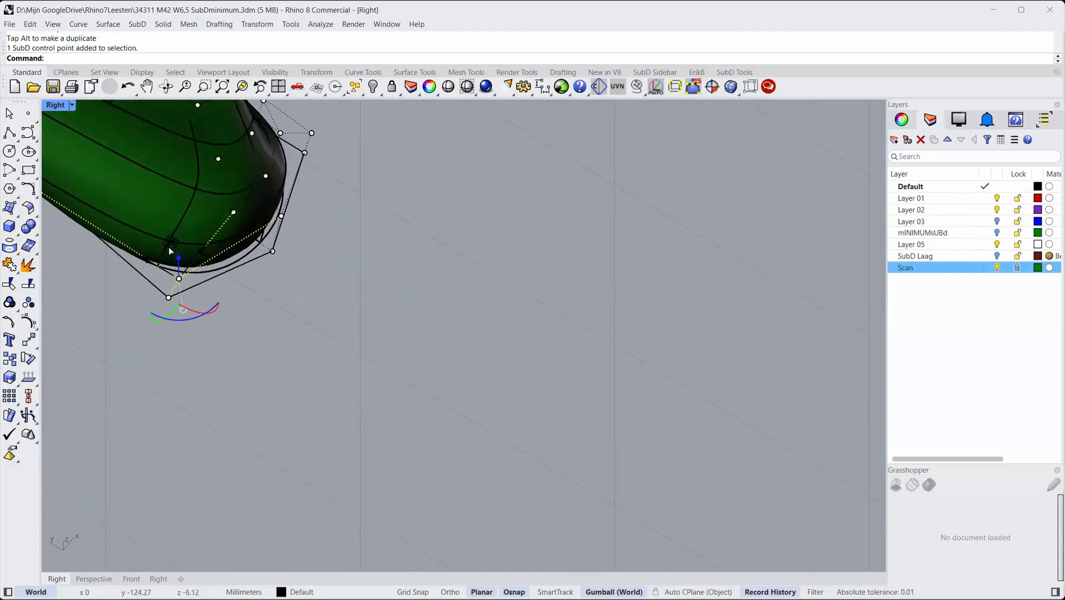
pyautogui.click(173, 331)
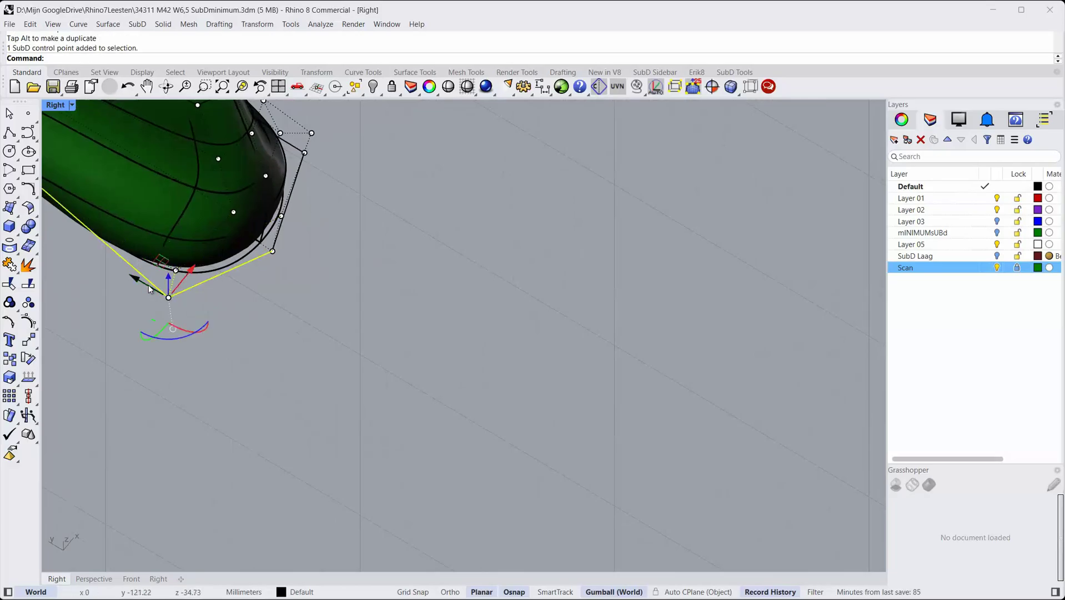
pyautogui.moveTo(152, 255); pyautogui.dragTo(151, 254)
pyautogui.click(278, 252)
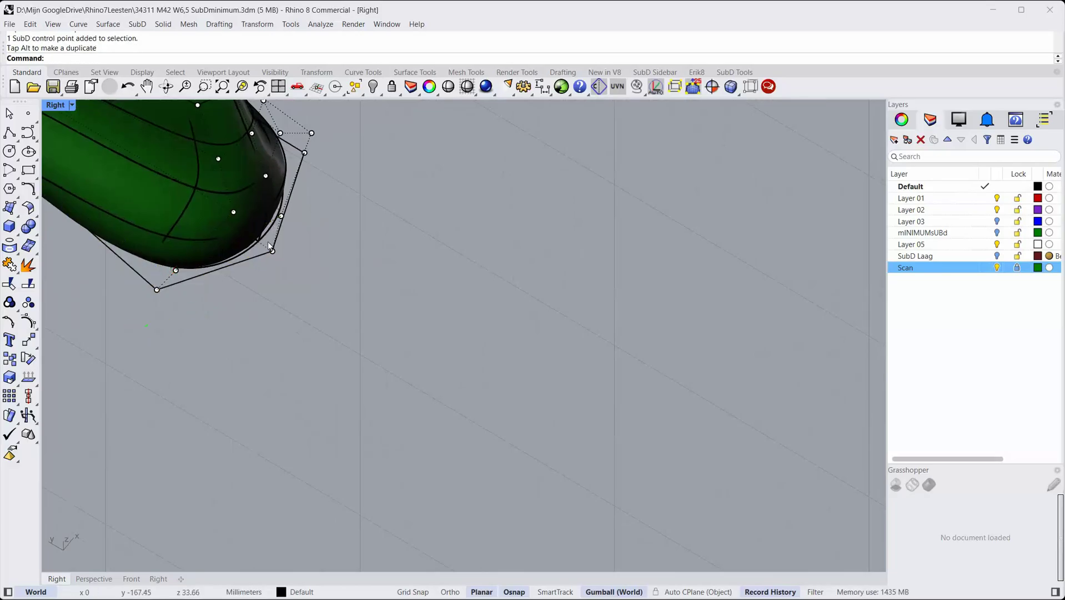
pyautogui.click(274, 253)
pyautogui.moveTo(255, 233); pyautogui.dragTo(295, 279)
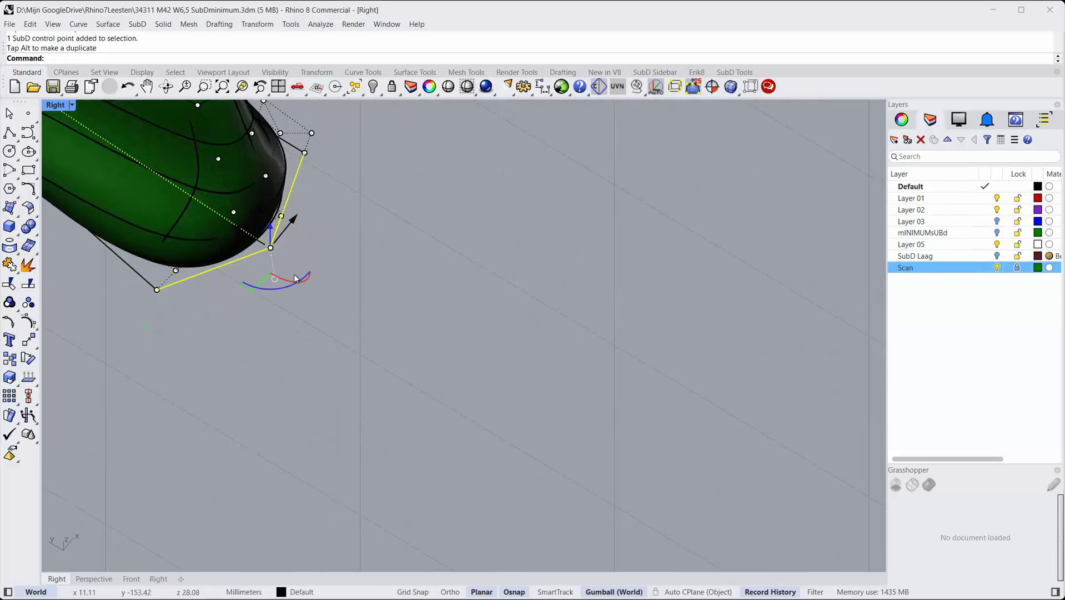
# Step: Try to move the heel's two lowest back control points together from the side, and undo the drag
pyautogui.keyDown('shift'); pyautogui.moveTo(267, 221); pyautogui.dragTo(134, 299, button='right'); pyautogui.keyUp('shift')
pyautogui.click(169, 411)
pyautogui.moveTo(178, 434); pyautogui.dragTo(176, 425)
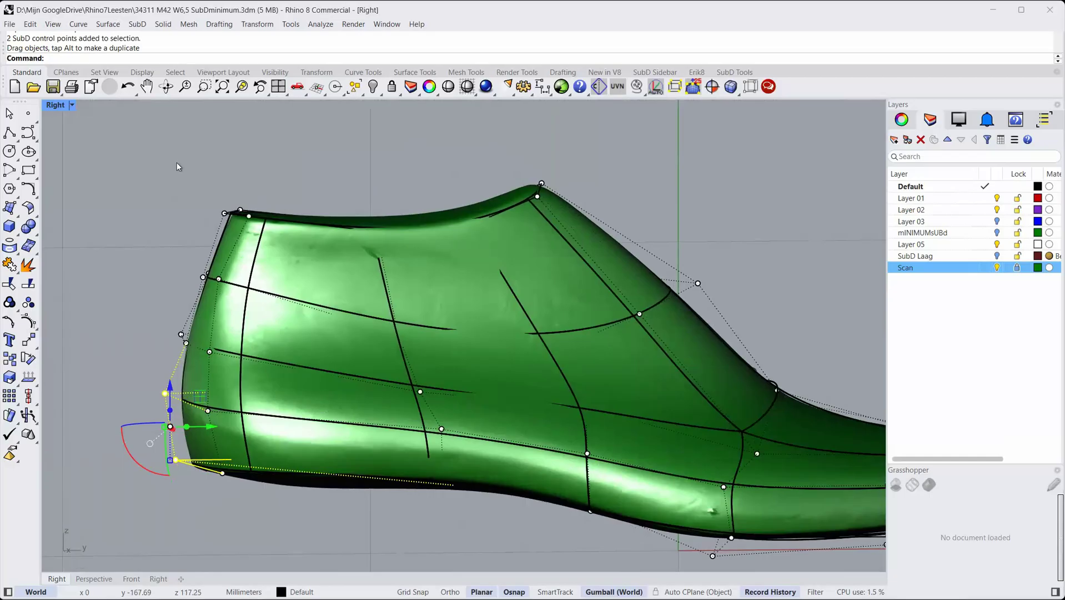
pyautogui.click(127, 87)
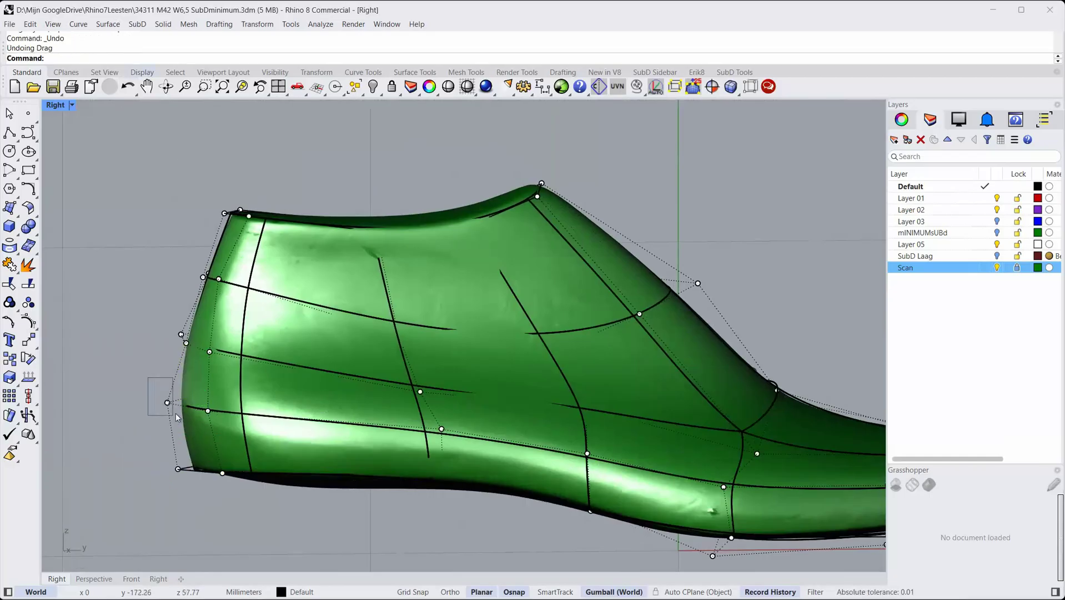
# Step: Move the heel's two lower back control points slightly backward, and shift the lower side point ahead of the heel toward the heel
pyautogui.press('Escape')
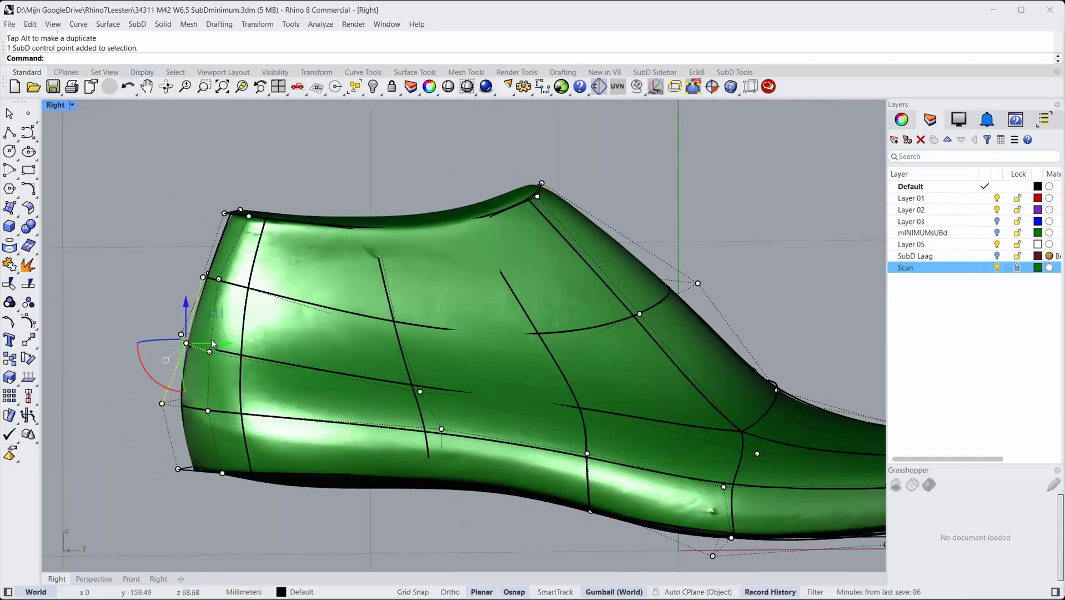
pyautogui.moveTo(210, 323); pyautogui.dragTo(160, 289)
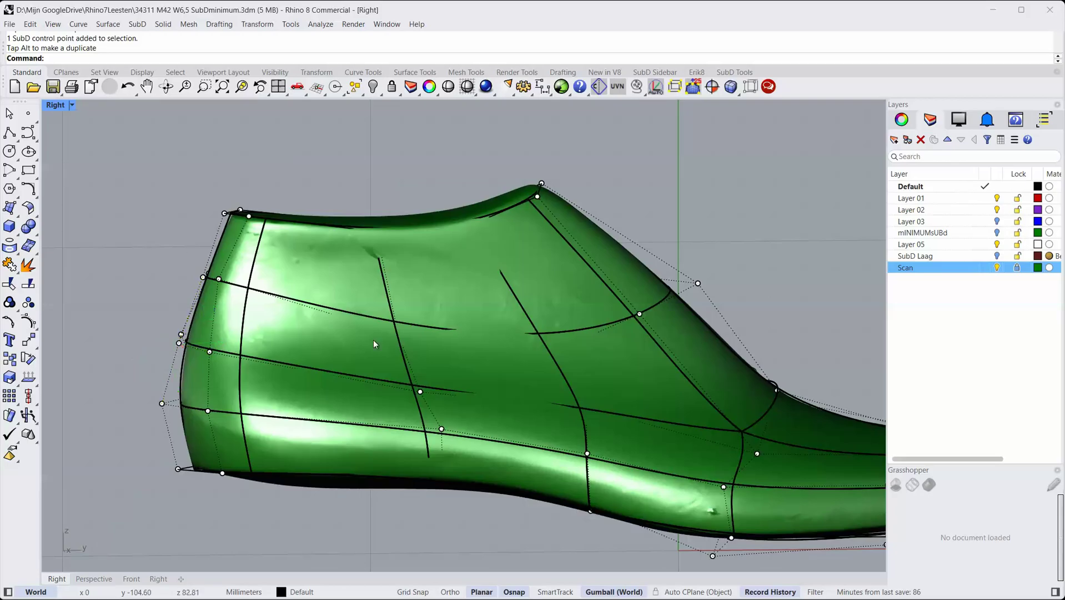
pyautogui.click(442, 429)
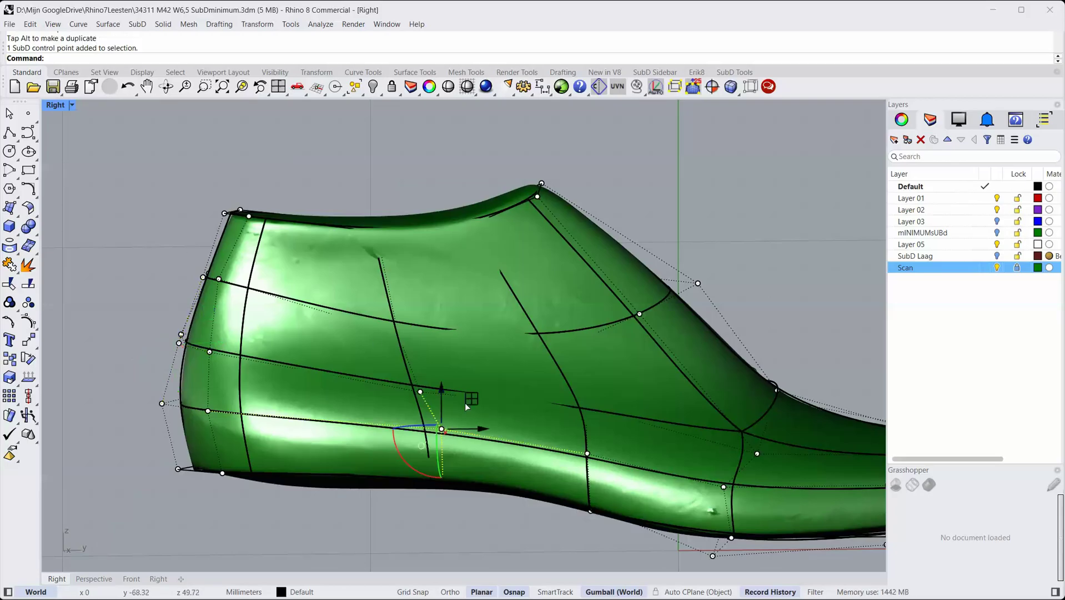
pyautogui.moveTo(465, 407); pyautogui.dragTo(458, 409)
pyautogui.press('Escape')
pyautogui.moveTo(439, 433); pyautogui.dragTo(448, 462, button='right')
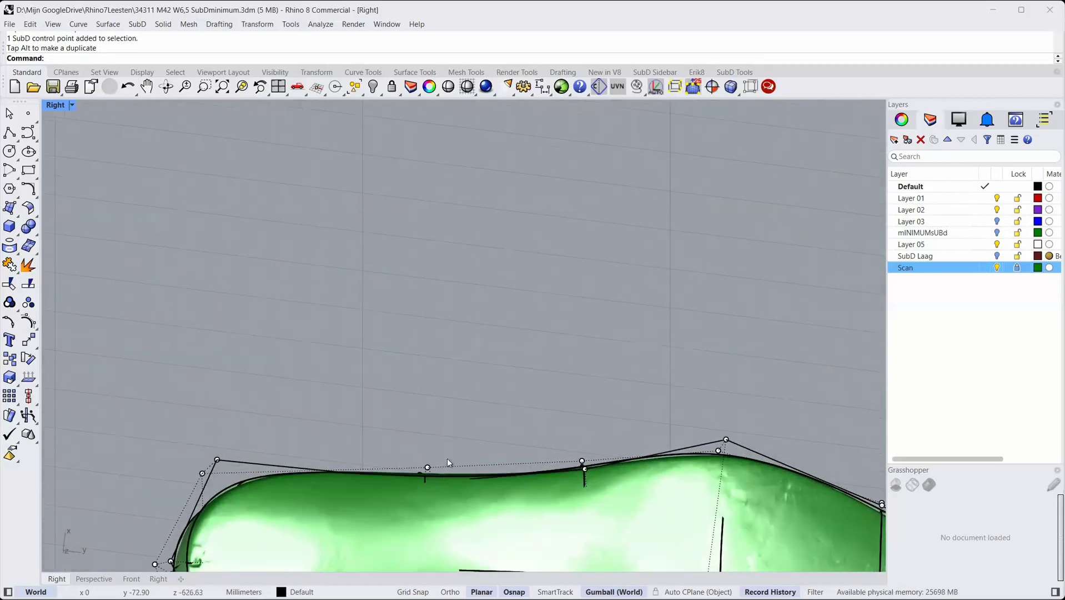
# Step: Nudge the sole-edge control point ahead of the heel, and shift the sole-edge point between ball and toe closer to the scan
pyautogui.click(445, 488)
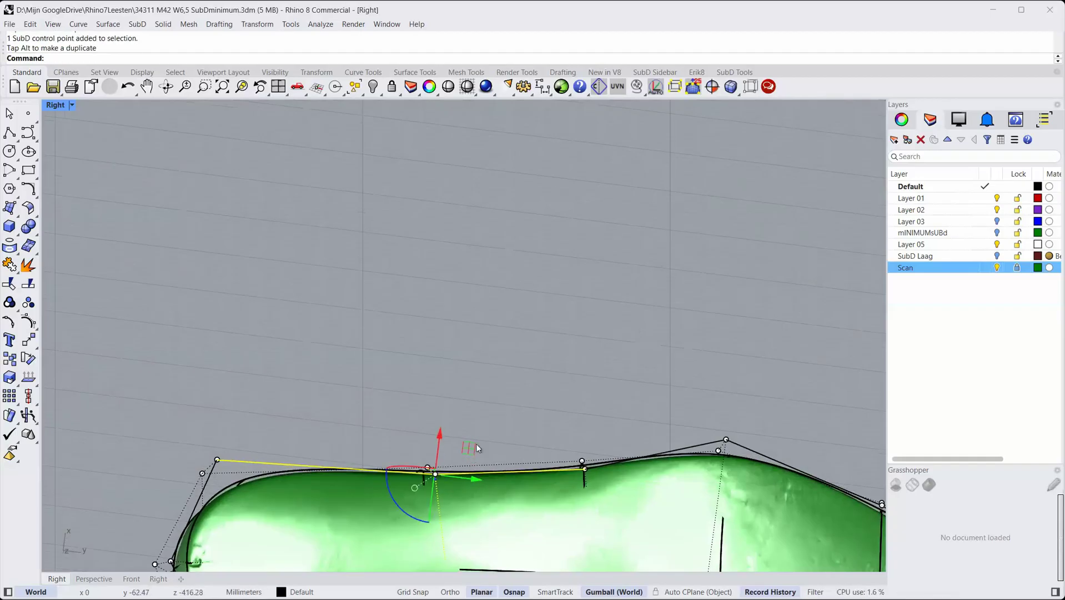
pyautogui.moveTo(473, 450); pyautogui.dragTo(469, 450)
pyautogui.press('Escape')
pyautogui.moveTo(530, 340); pyautogui.dragTo(443, 315, button='right')
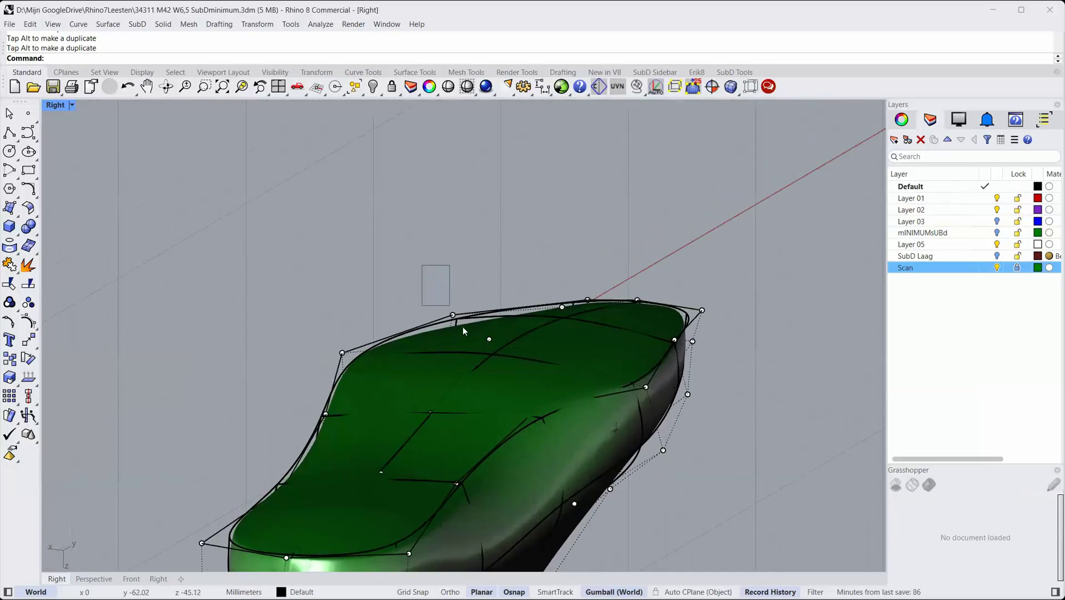
pyautogui.moveTo(454, 358); pyautogui.dragTo(454, 368)
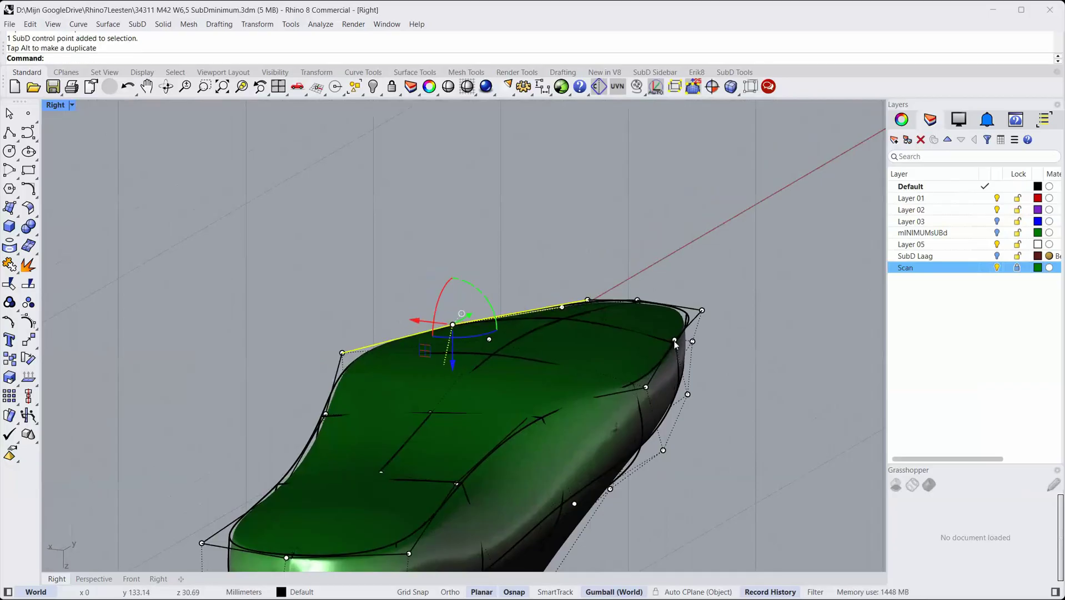
# Step: Move the control points at both front corners of the toe inward to follow the scan's outline
pyautogui.keyDown('ctrl'); pyautogui.keyDown('shift'); pyautogui.moveTo(676, 311); pyautogui.dragTo(454, 220, button='right'); pyautogui.keyUp('shift'); pyautogui.keyUp('ctrl')
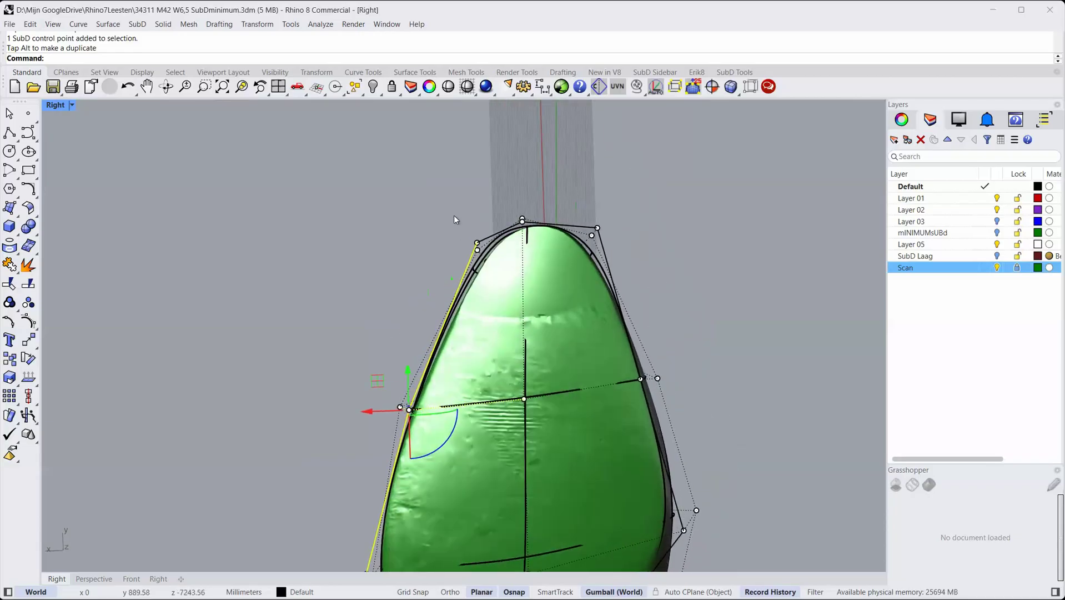
pyautogui.moveTo(490, 269); pyautogui.dragTo(492, 270)
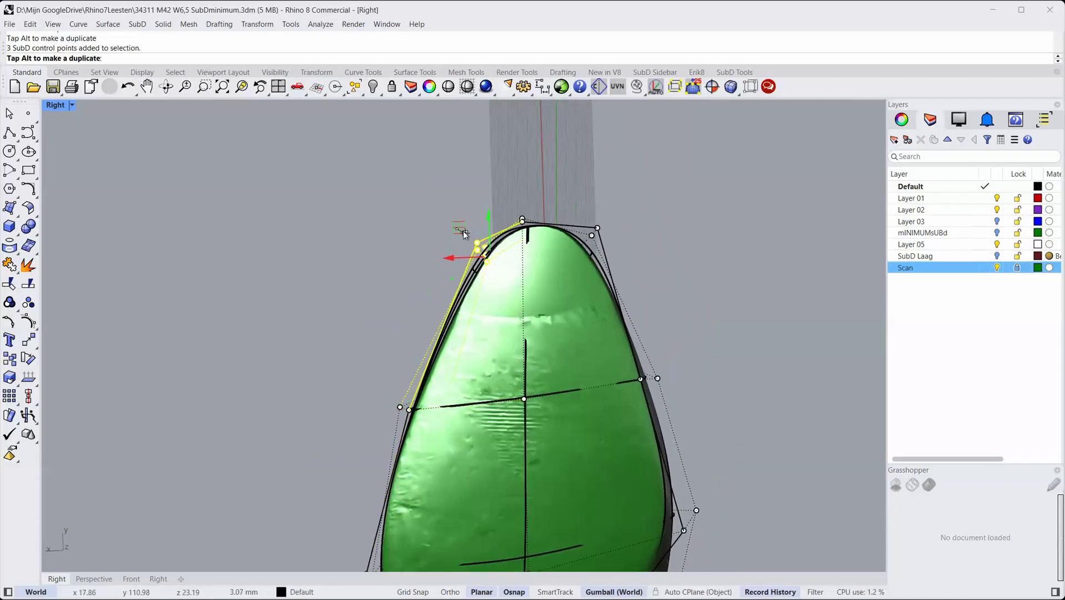
pyautogui.moveTo(578, 200); pyautogui.dragTo(604, 248)
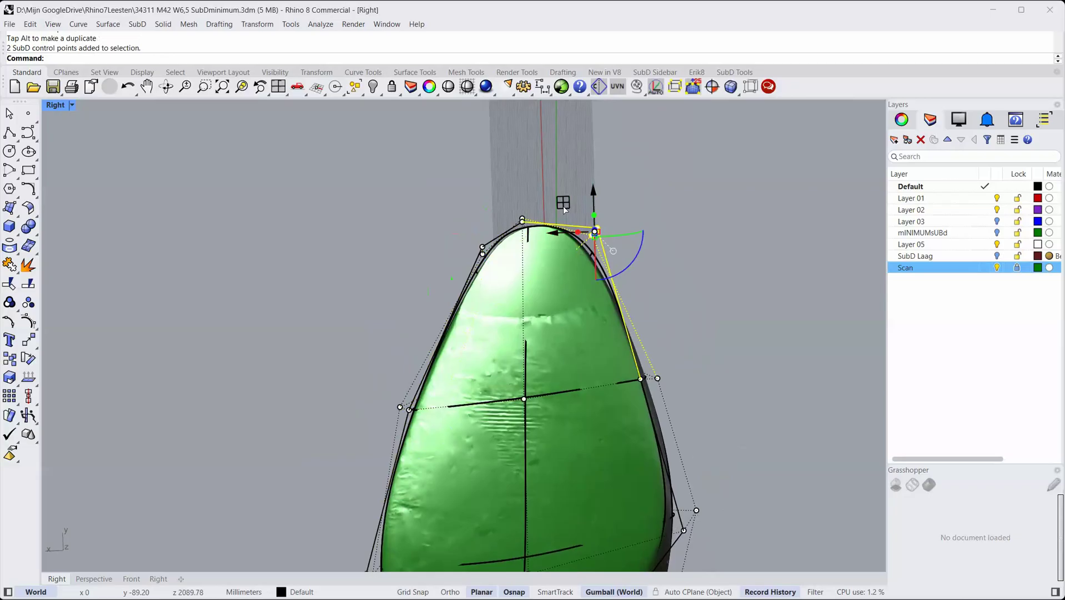
pyautogui.moveTo(563, 207); pyautogui.dragTo(586, 213)
pyautogui.click(505, 238)
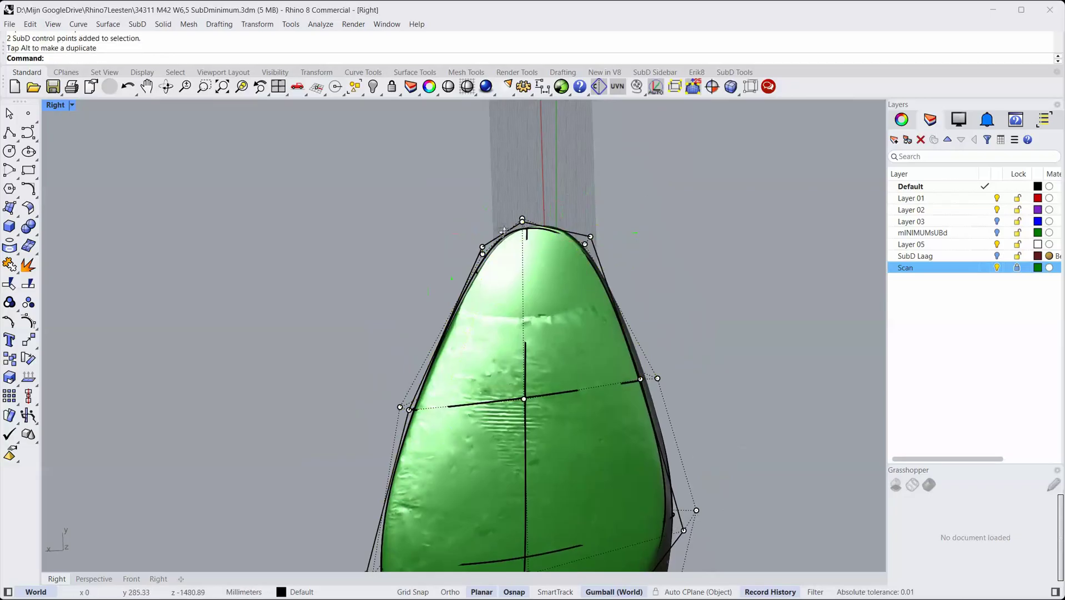
# Step: From above, move one toe corner's middle and upper control points forward toward the tip
pyautogui.keyDown('ctrl'); pyautogui.keyDown('shift'); pyautogui.moveTo(504, 231); pyautogui.dragTo(191, 491, button='right'); pyautogui.keyUp('shift'); pyautogui.keyUp('ctrl')
pyautogui.scroll(4, 464, 235)
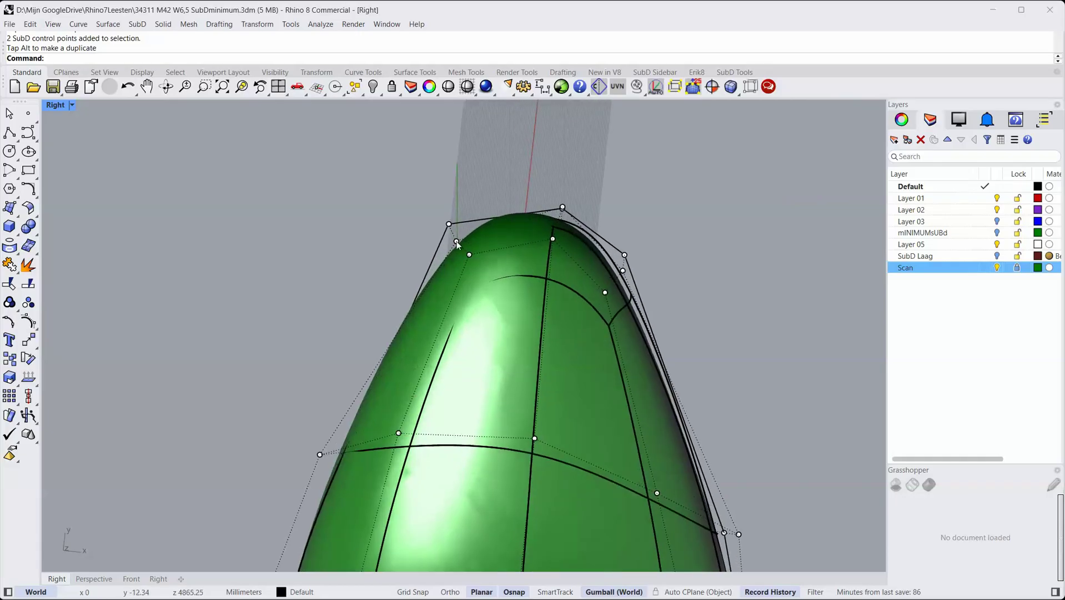
pyautogui.click(457, 242)
pyautogui.moveTo(487, 211); pyautogui.dragTo(491, 199)
pyautogui.click(493, 206)
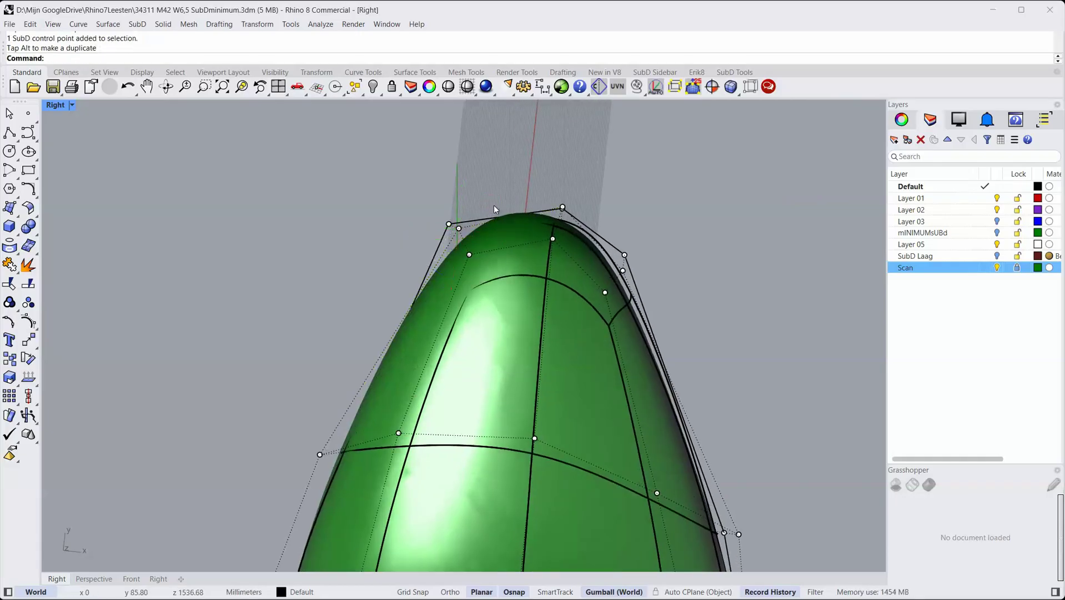
pyautogui.click(459, 228)
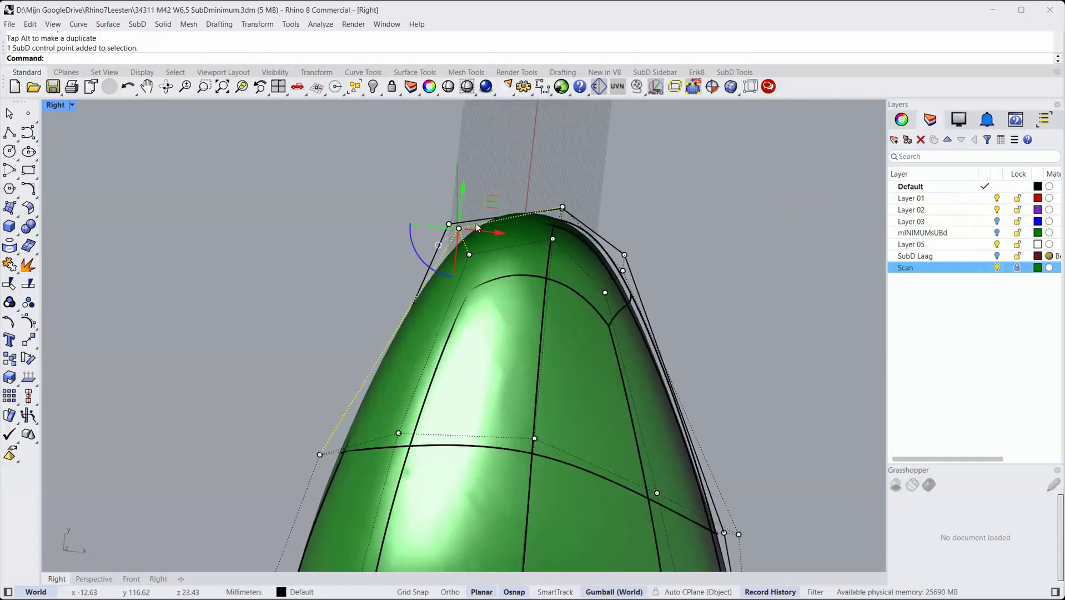
pyautogui.moveTo(488, 202); pyautogui.dragTo(507, 206)
pyautogui.click(475, 254)
pyautogui.click(551, 165)
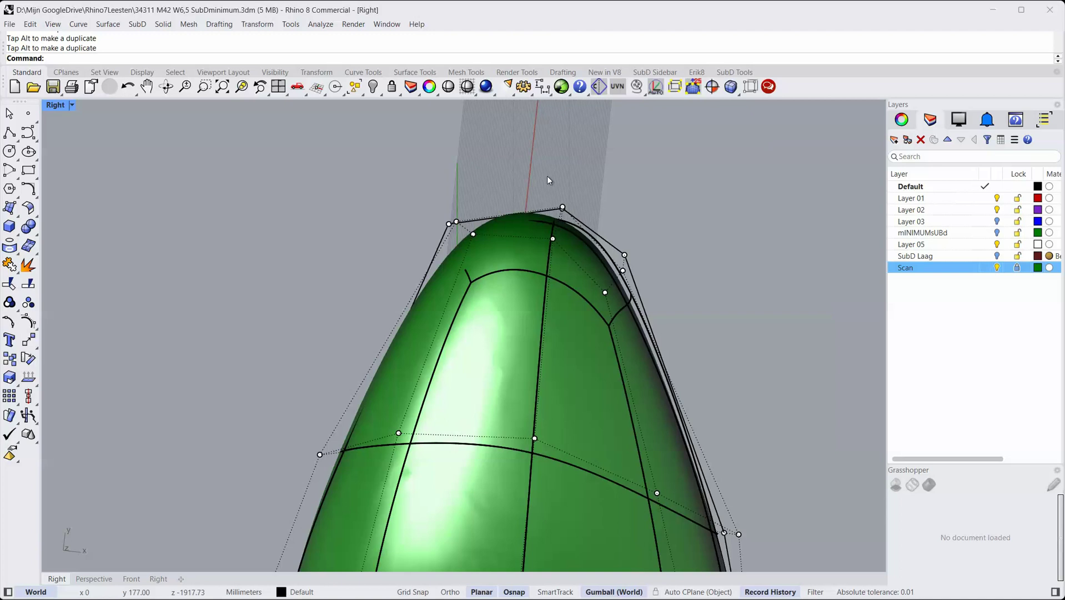
# Step: Move the upper control points at the tip and the opposite toe corner slightly forward
pyautogui.moveTo(594, 191); pyautogui.dragTo(583, 178)
pyautogui.click(644, 206)
pyautogui.moveTo(573, 223); pyautogui.dragTo(608, 288, button='right')
pyautogui.moveTo(615, 253); pyautogui.dragTo(614, 239)
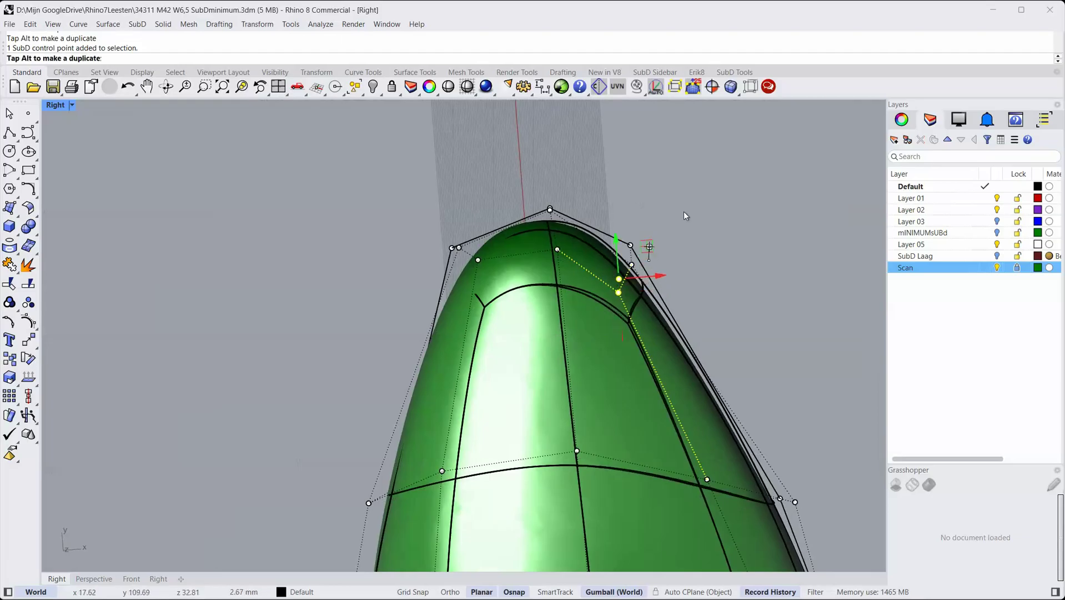
pyautogui.click(684, 211)
# Step: Move the first toe corner's middle control point sideways about 2 mm, and shift the opposite corner's three points inward and forward
pyautogui.moveTo(485, 245); pyautogui.dragTo(579, 254, button='right')
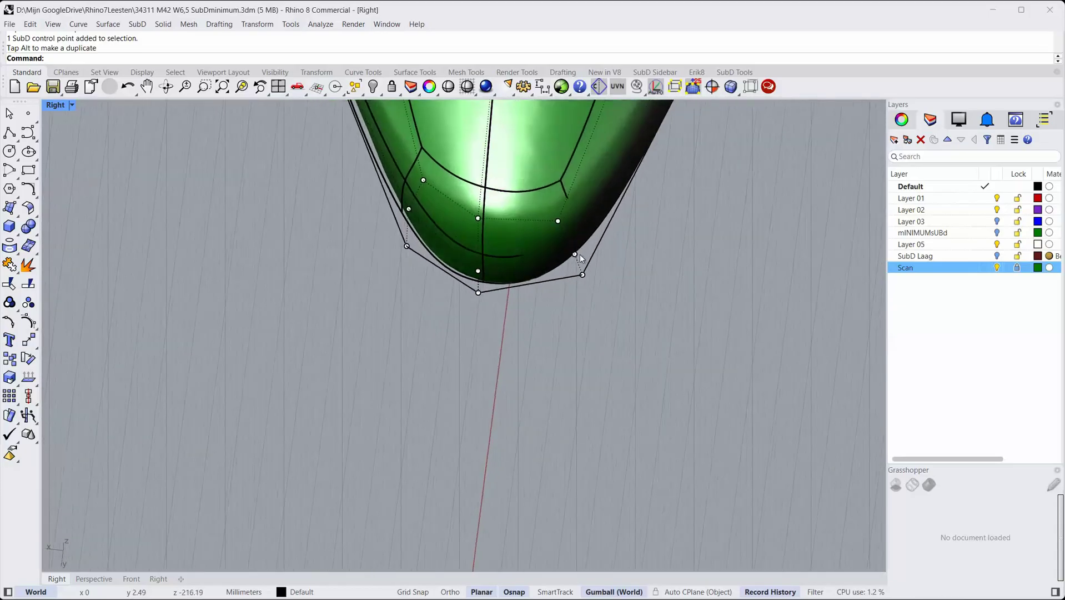
pyautogui.click(576, 254)
pyautogui.moveTo(544, 279); pyautogui.dragTo(553, 279)
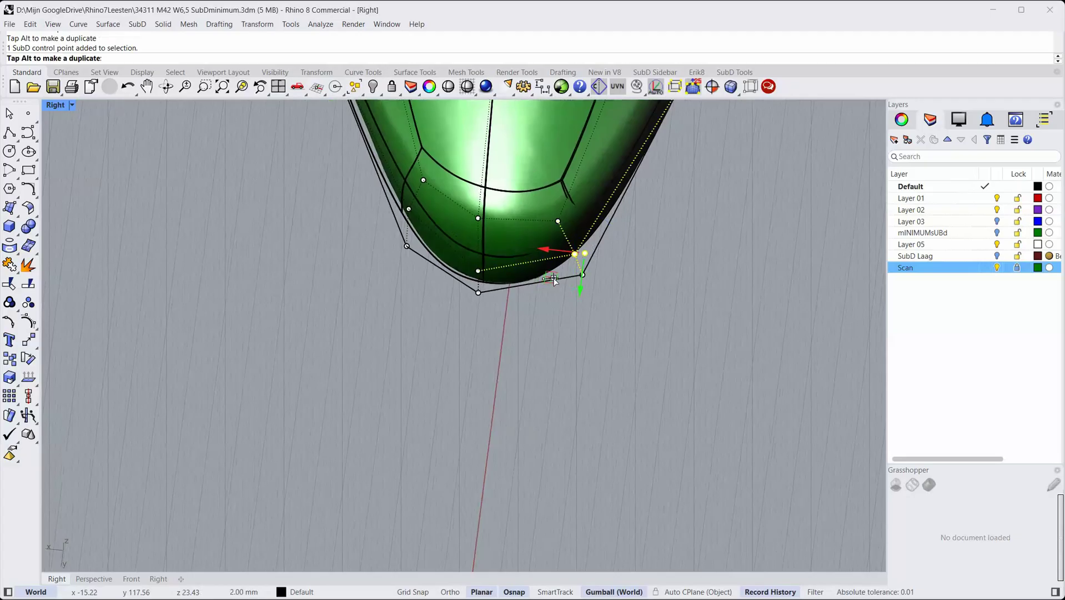
pyautogui.moveTo(573, 246); pyautogui.dragTo(510, 299, button='right')
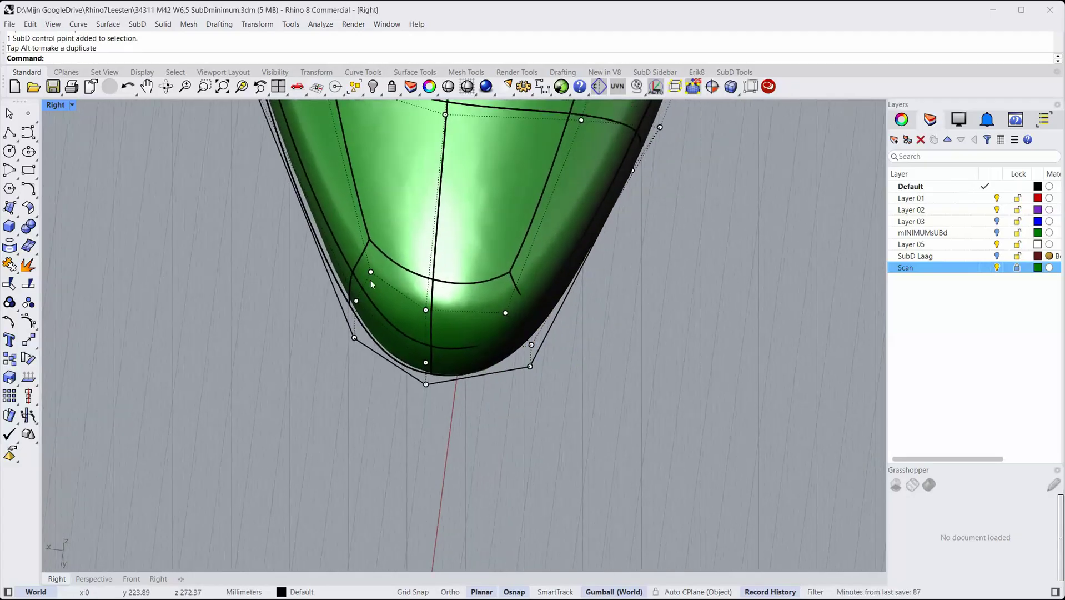
pyautogui.moveTo(382, 265); pyautogui.dragTo(381, 265)
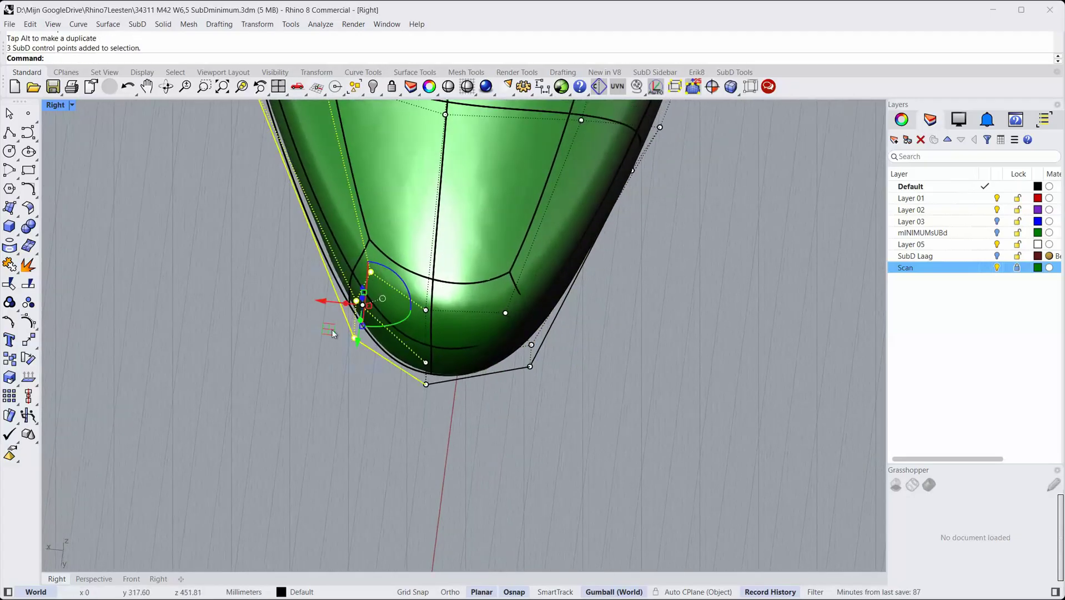
pyautogui.moveTo(329, 329); pyautogui.dragTo(340, 341)
pyautogui.click(358, 452)
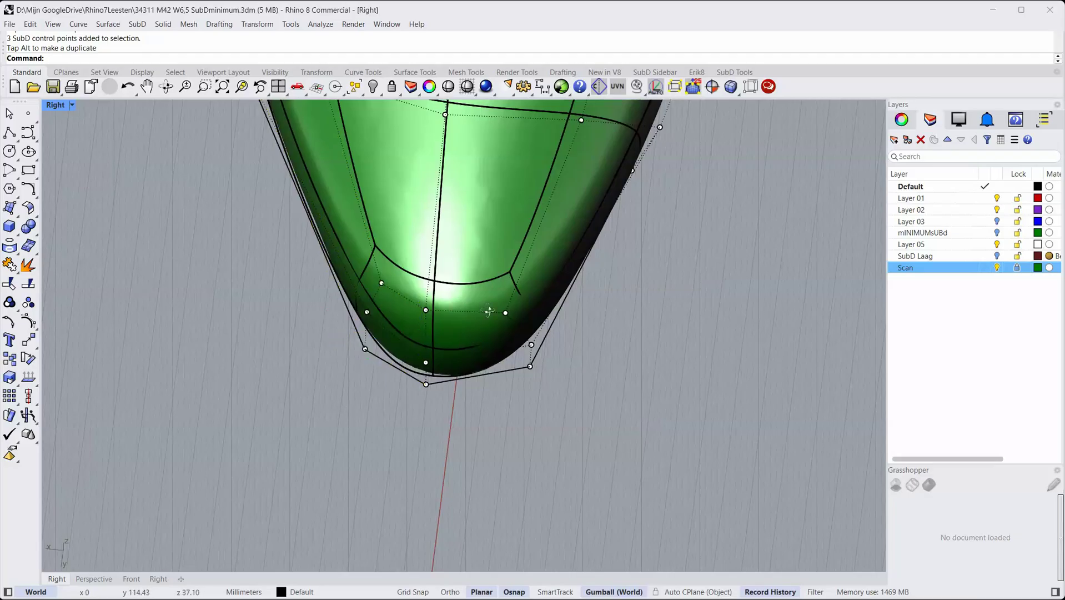
# Step: From the side, move the toe corner's mid-height control point about 1.5 mm forward, and shift the side point behind it toward the toe
pyautogui.keyDown('ctrl'); pyautogui.keyDown('shift'); pyautogui.moveTo(490, 311); pyautogui.dragTo(506, 241, button='right'); pyautogui.keyUp('shift'); pyautogui.keyUp('ctrl')
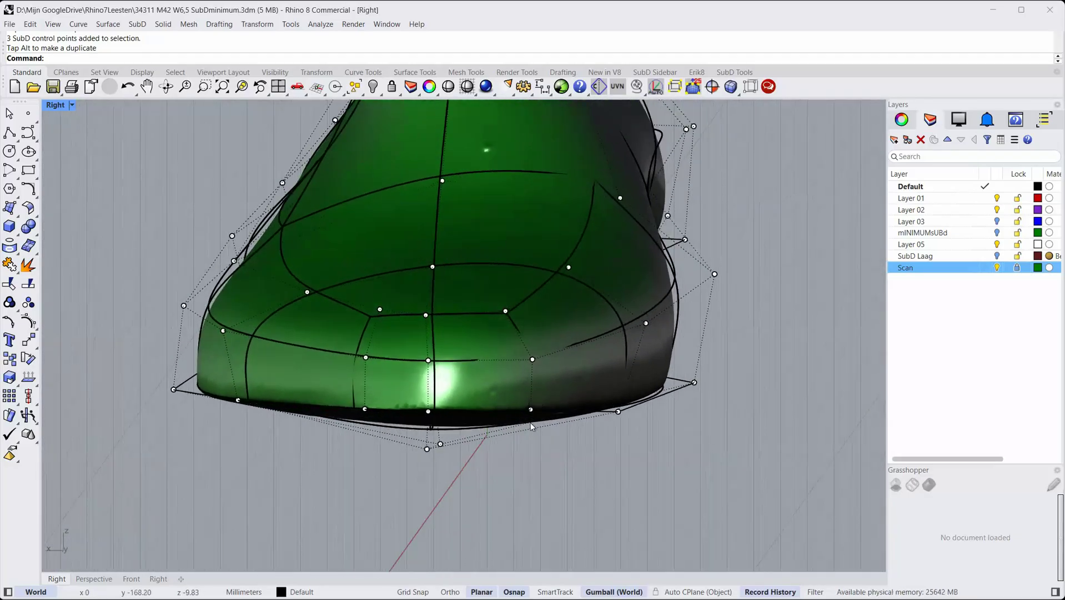
pyautogui.moveTo(532, 426); pyautogui.dragTo(522, 340, button='right')
pyautogui.click(516, 387)
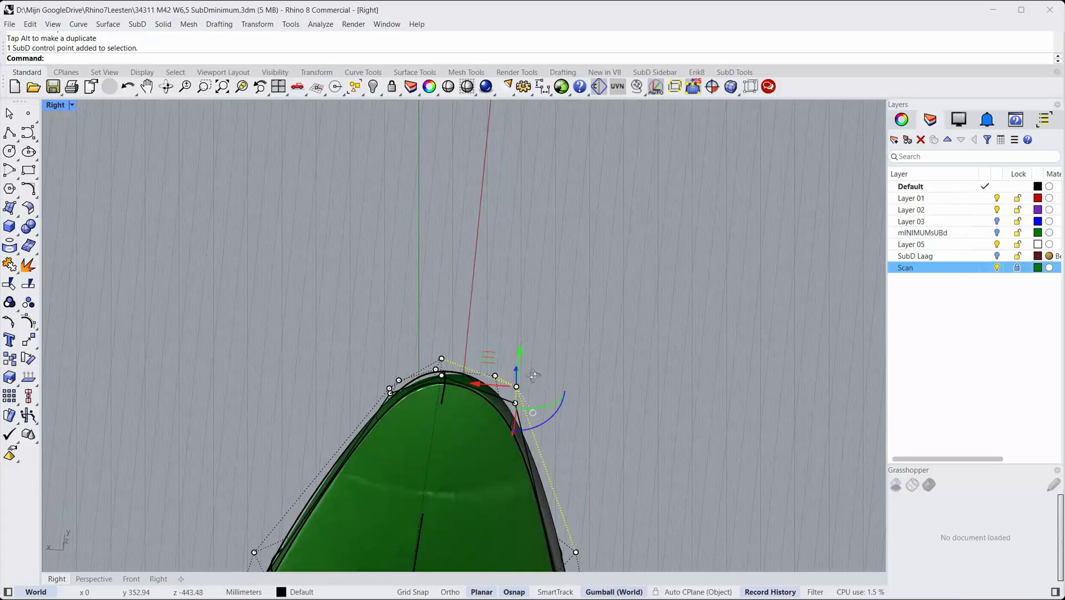
pyautogui.moveTo(516, 386)
pyautogui.mouseDown(button='right')
pyautogui.moveTo(407, 477)
pyautogui.moveTo(514, 407)
pyautogui.mouseUp(button='right')
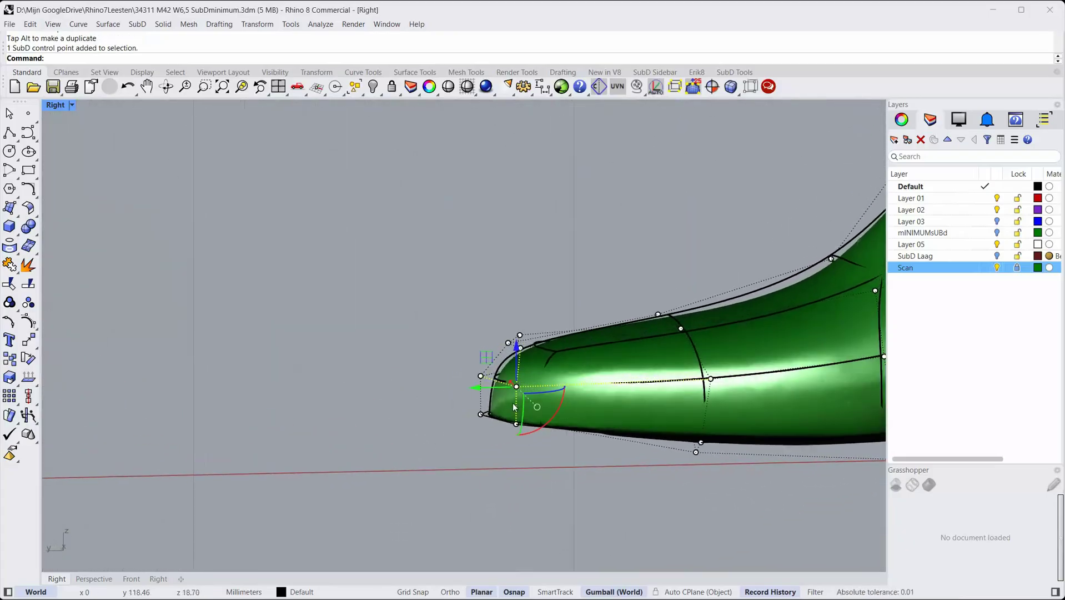
pyautogui.moveTo(491, 388); pyautogui.dragTo(489, 388)
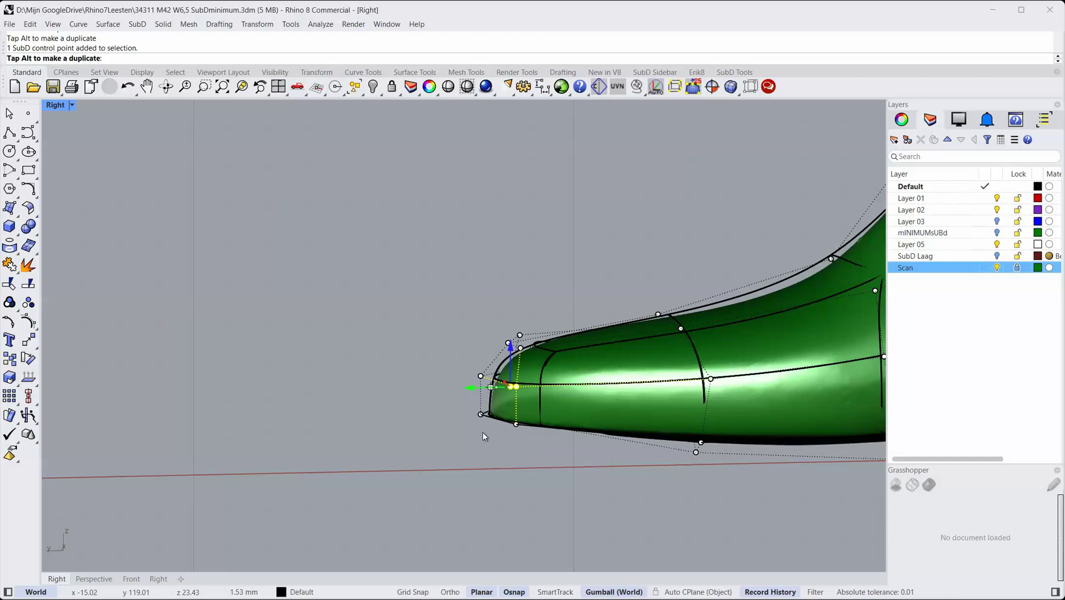
pyautogui.moveTo(482, 432); pyautogui.dragTo(483, 433)
pyautogui.press('Escape')
pyautogui.click(711, 379)
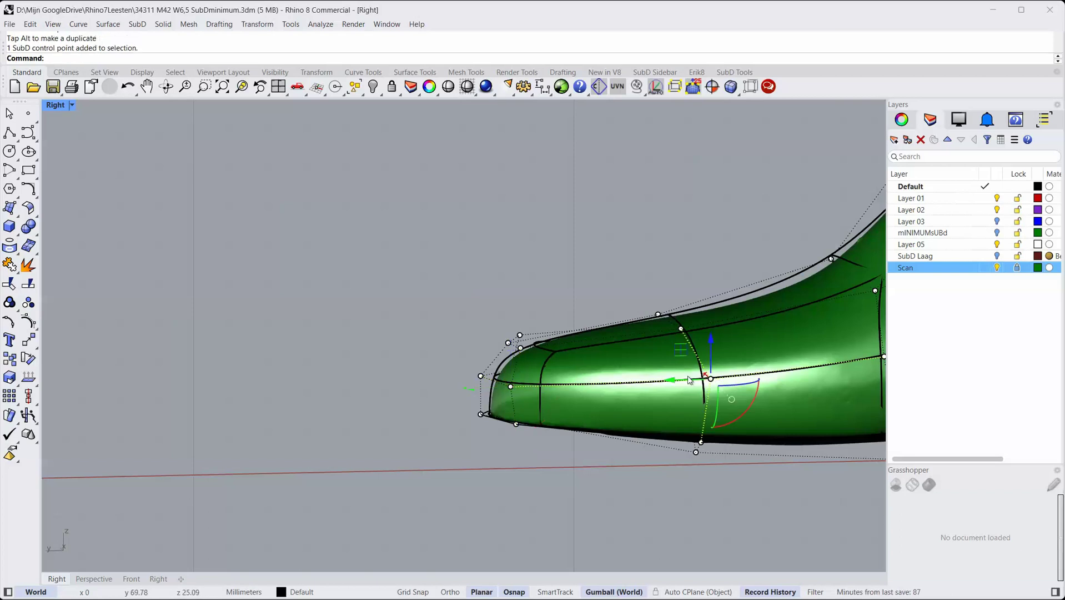
pyautogui.moveTo(688, 379); pyautogui.dragTo(677, 380)
pyautogui.press('Escape')
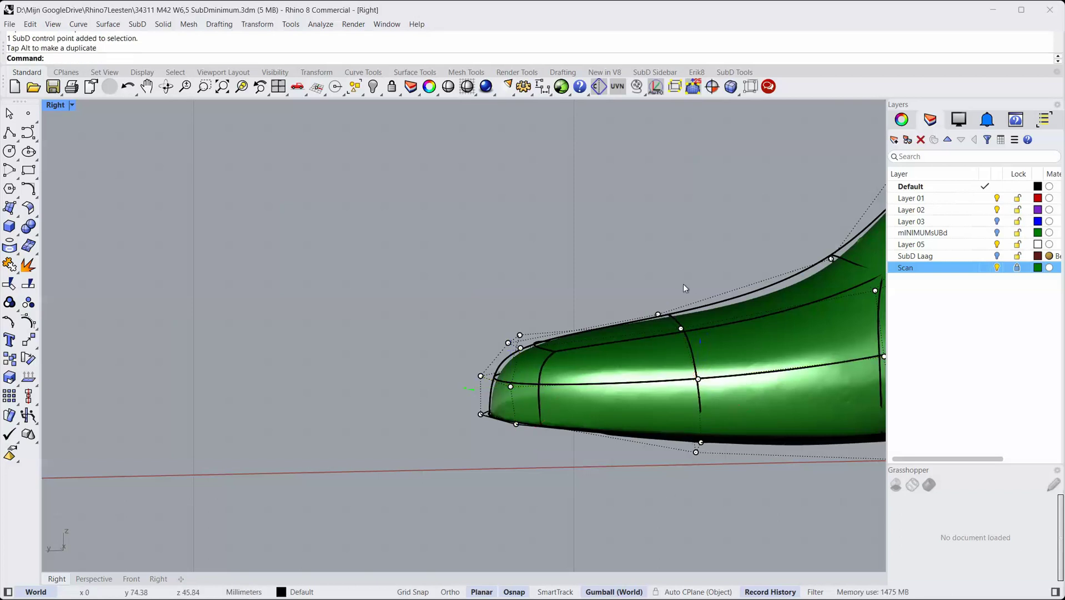
# Step: Lower the control point at the base of the instep onto the scan, and move the instep's front ridge point up and back
pyautogui.moveTo(683, 284); pyautogui.dragTo(368, 337, button='right')
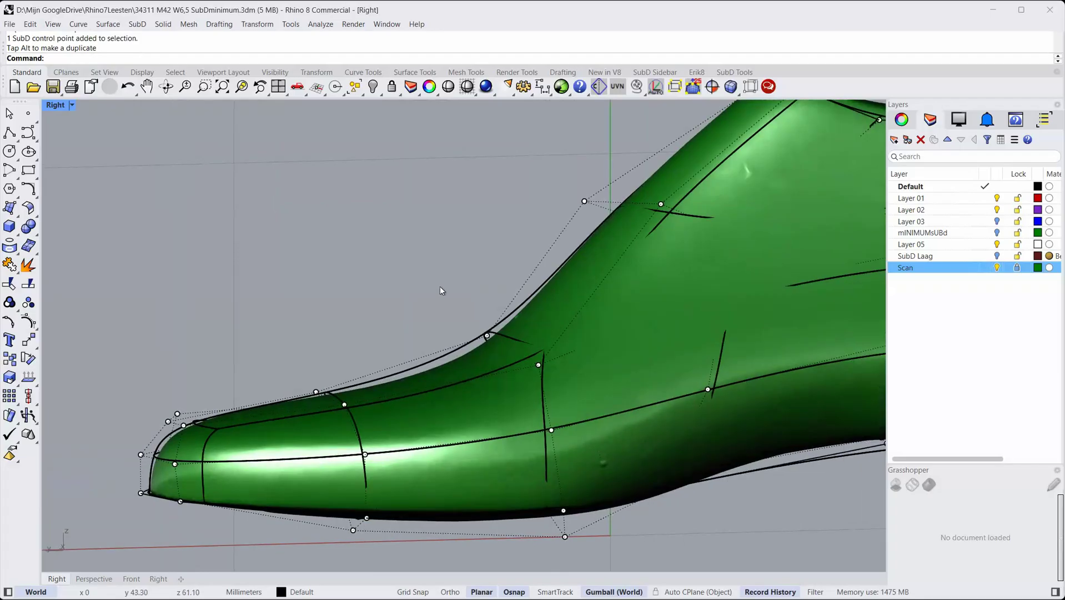
pyautogui.moveTo(516, 354); pyautogui.dragTo(516, 354)
pyautogui.moveTo(458, 305); pyautogui.dragTo(463, 314)
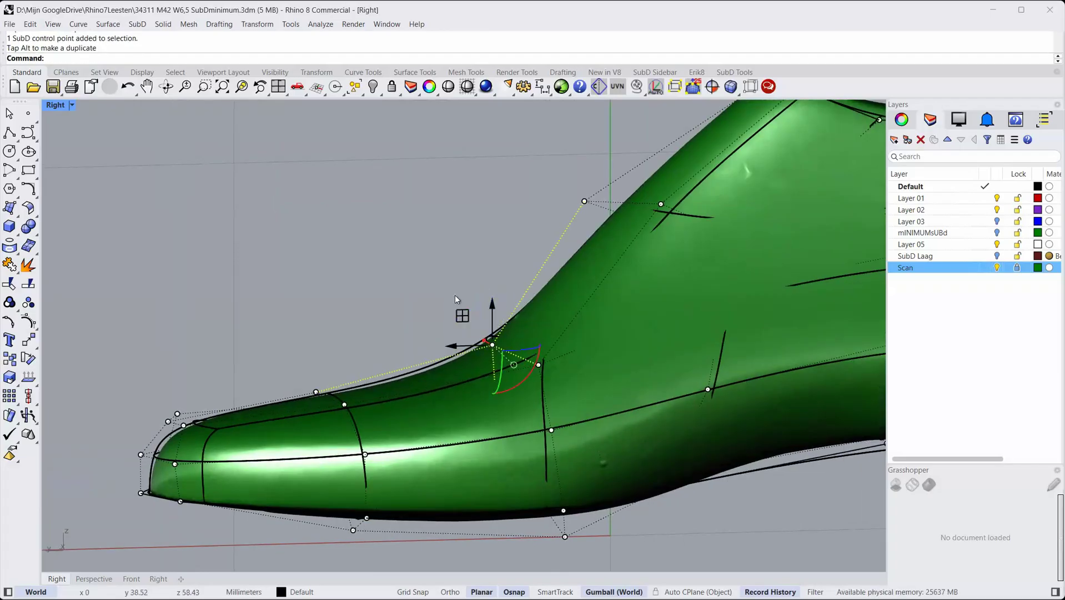
pyautogui.press('Escape')
pyautogui.moveTo(590, 203); pyautogui.dragTo(467, 329, button='right')
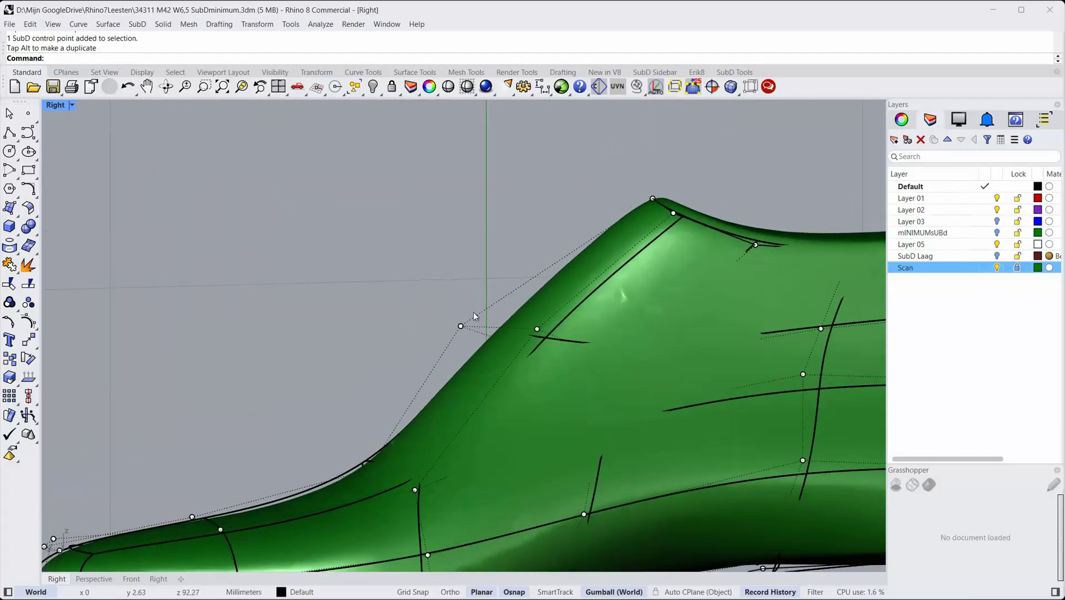
pyautogui.click(469, 322)
pyautogui.moveTo(436, 304); pyautogui.dragTo(451, 282)
pyautogui.click(502, 256)
# Step: From above, shift the center control point above the ball and its neighbor on the side slightly toward the toe
pyautogui.moveTo(480, 354); pyautogui.dragTo(308, 470, button='right')
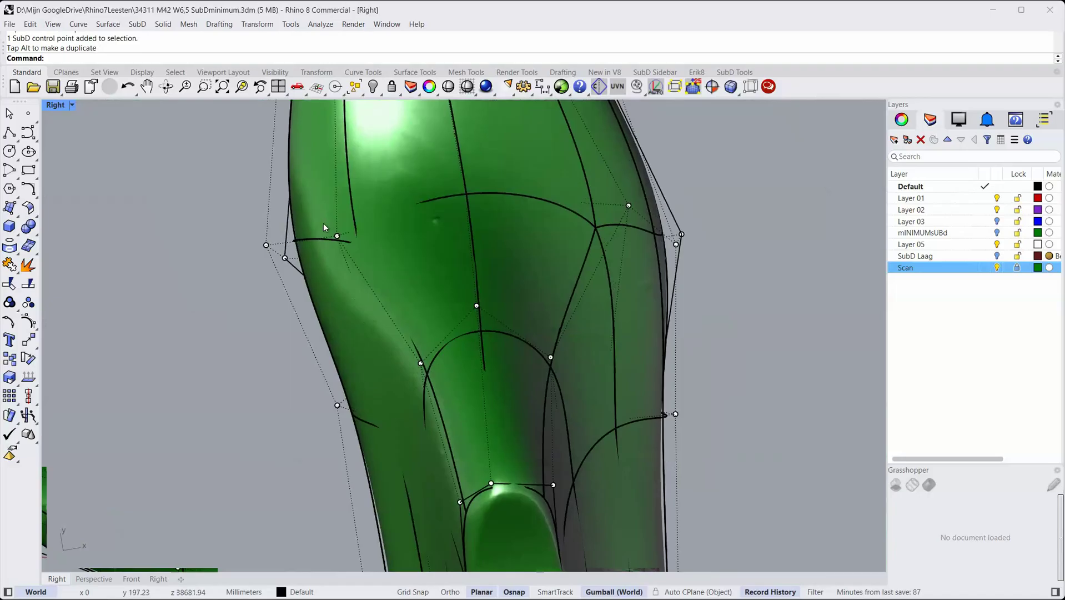
pyautogui.keyDown('shift'); pyautogui.moveTo(451, 177); pyautogui.dragTo(395, 273, button='right'); pyautogui.keyUp('shift')
pyautogui.scroll(-2, 423, 350)
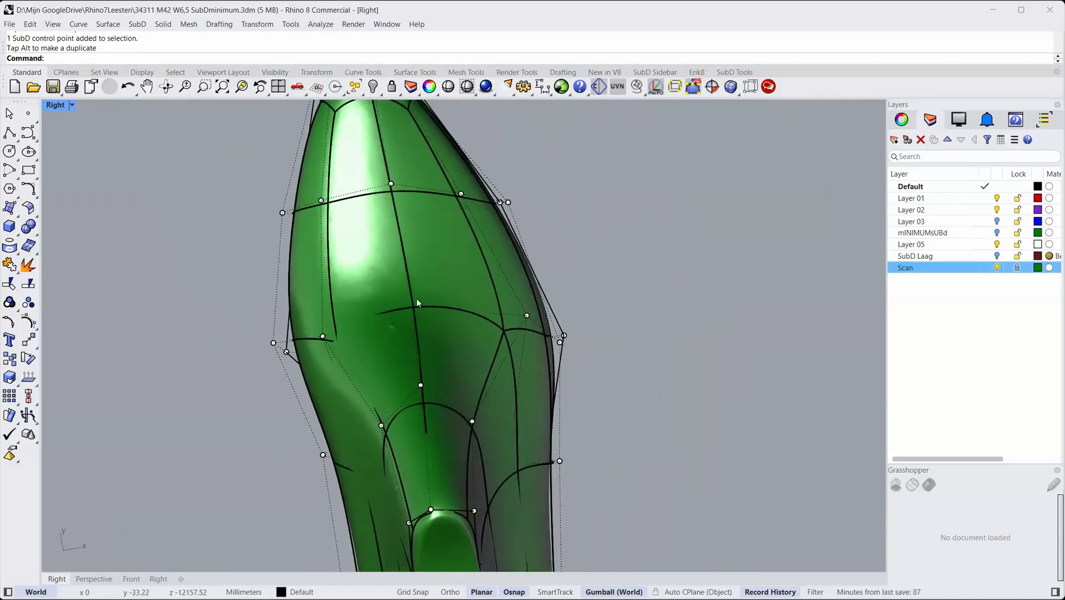
pyautogui.moveTo(436, 328); pyautogui.dragTo(436, 329)
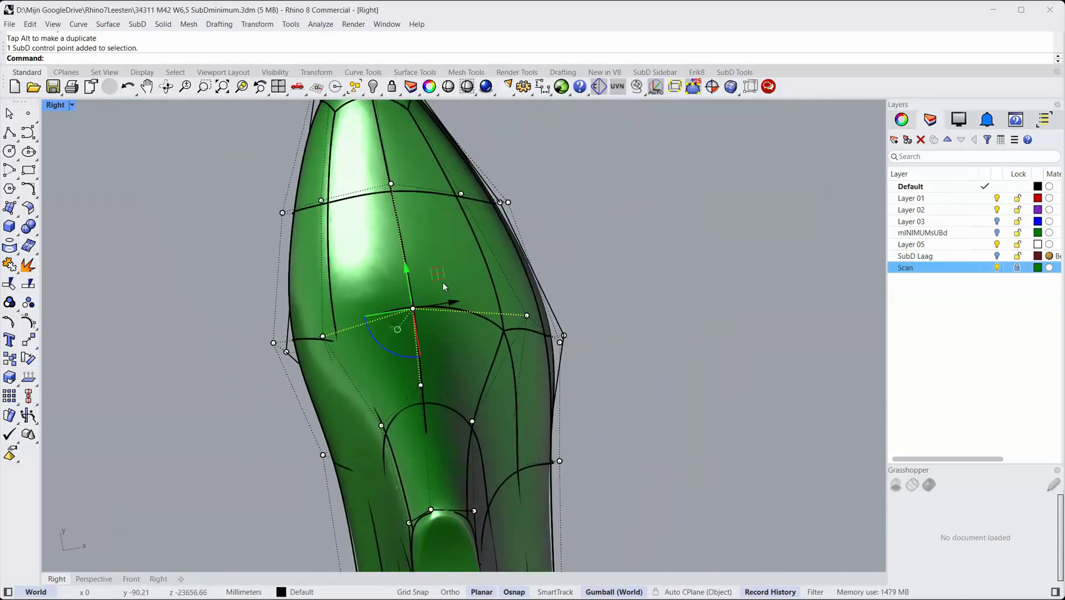
pyautogui.moveTo(435, 279); pyautogui.dragTo(435, 270)
pyautogui.click(565, 294)
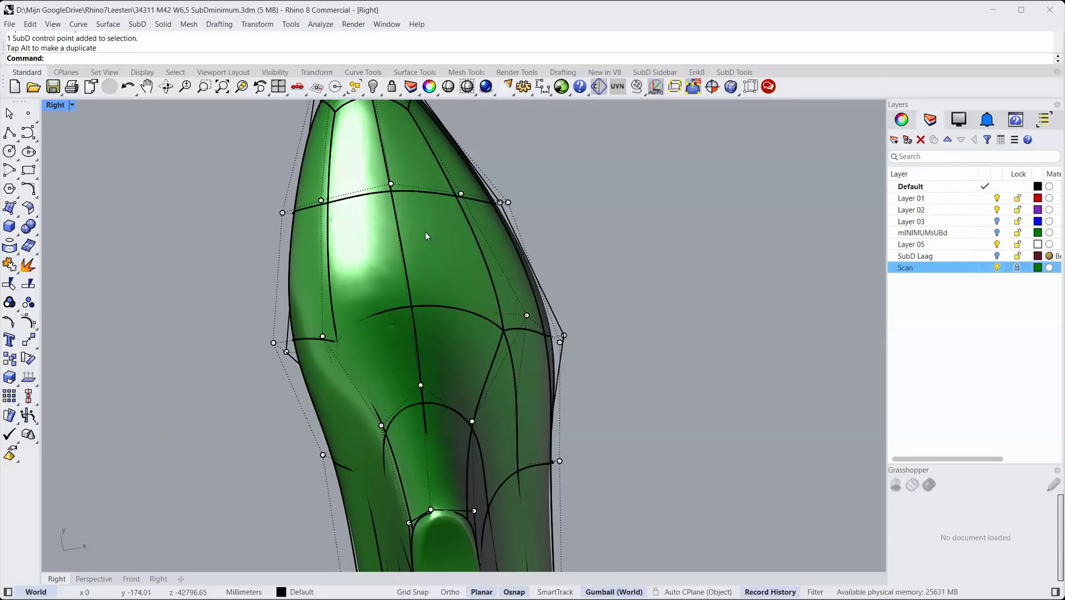
pyautogui.moveTo(325, 338); pyautogui.dragTo(322, 329)
pyautogui.press('Escape')
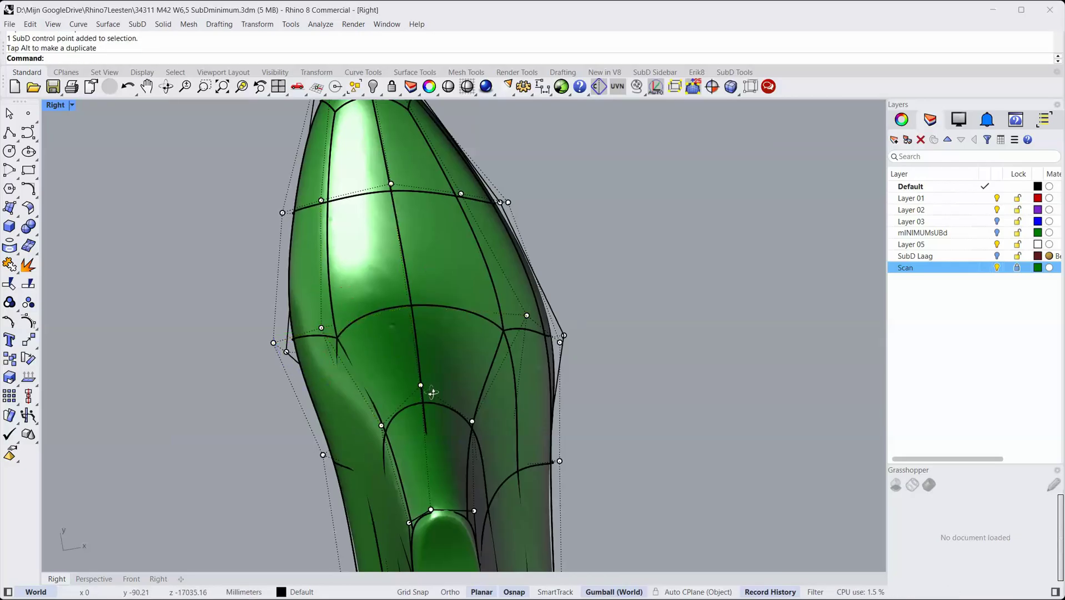
# Step: Move the upper mid-side control point forward and down toward the ball, and pull it slightly outward
pyautogui.keyDown('ctrl'); pyautogui.keyDown('shift'); pyautogui.moveTo(433, 393); pyautogui.dragTo(591, 281, button='right'); pyautogui.keyUp('shift'); pyautogui.keyUp('ctrl')
pyautogui.moveTo(567, 321); pyautogui.dragTo(510, 256, button='right')
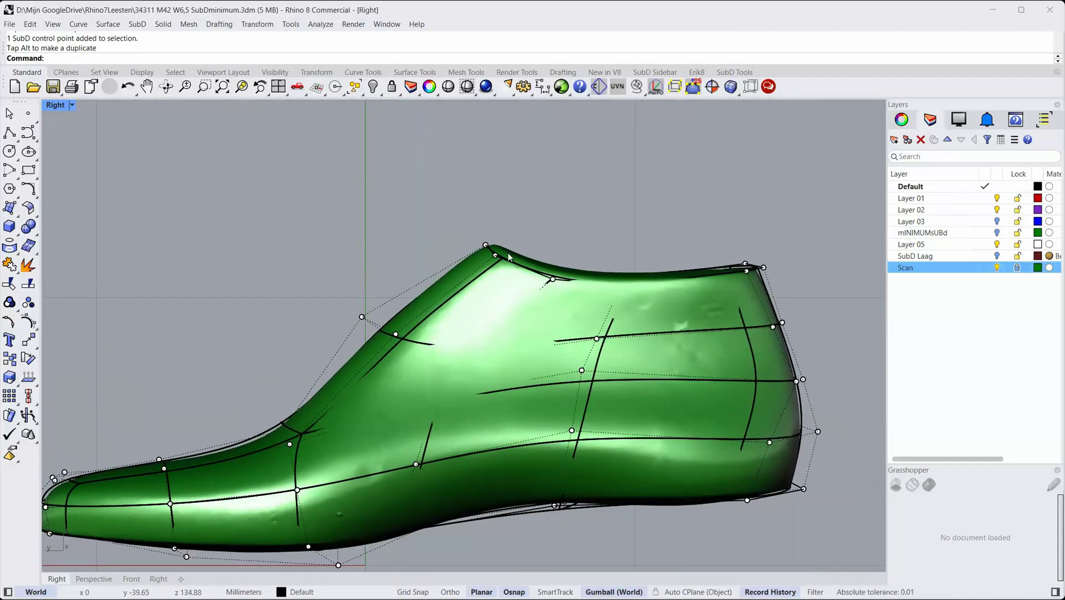
pyautogui.click(581, 370)
pyautogui.moveTo(557, 342); pyautogui.dragTo(453, 410)
pyautogui.keyDown('ctrl'); pyautogui.keyDown('shift'); pyautogui.moveTo(462, 356); pyautogui.dragTo(451, 435, button='right'); pyautogui.keyUp('shift'); pyautogui.keyUp('ctrl')
pyautogui.moveTo(442, 361); pyautogui.dragTo(442, 367)
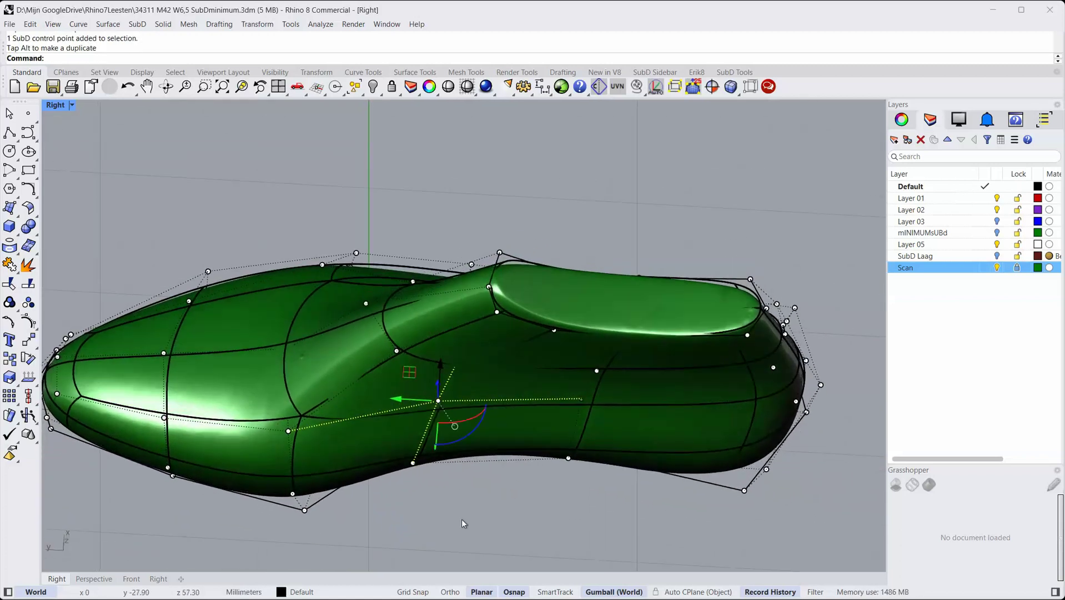
pyautogui.click(462, 519)
# Step: Switch to the world Right view and lower the three control points at the back of the last's top edge
pyautogui.keyDown('ctrl'); pyautogui.keyDown('shift'); pyautogui.moveTo(737, 213); pyautogui.dragTo(661, 249, button='right'); pyautogui.keyUp('shift'); pyautogui.keyUp('ctrl')
pyautogui.click(299, 88)
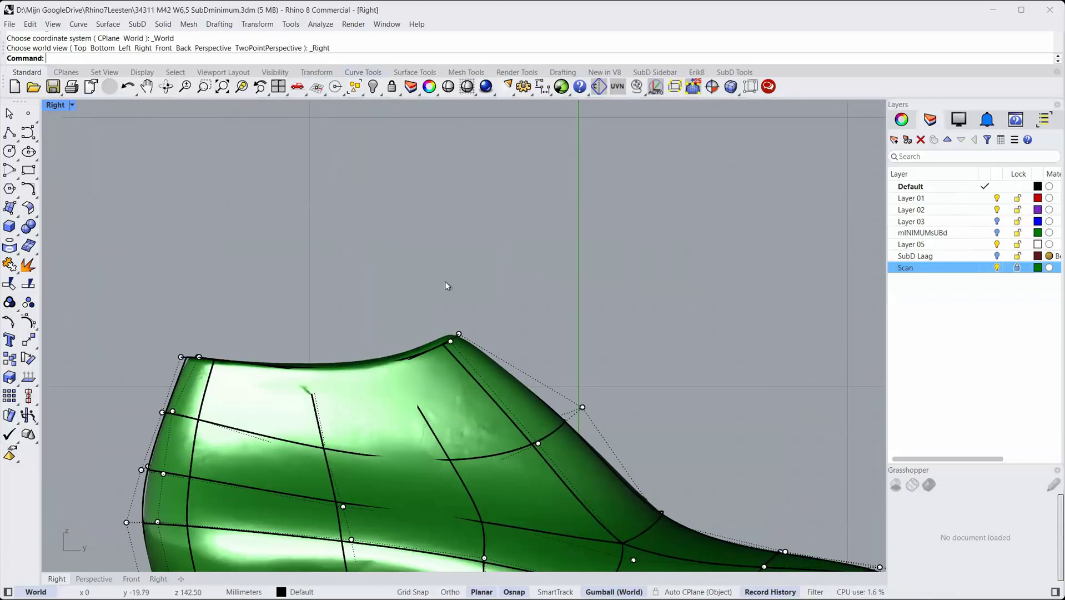
pyautogui.moveTo(228, 352); pyautogui.dragTo(235, 375)
pyautogui.moveTo(219, 327); pyautogui.dragTo(217, 336)
pyautogui.click(259, 347)
# Step: Move the side control point just below the top edge at the heel slightly forward and down
pyautogui.click(177, 415)
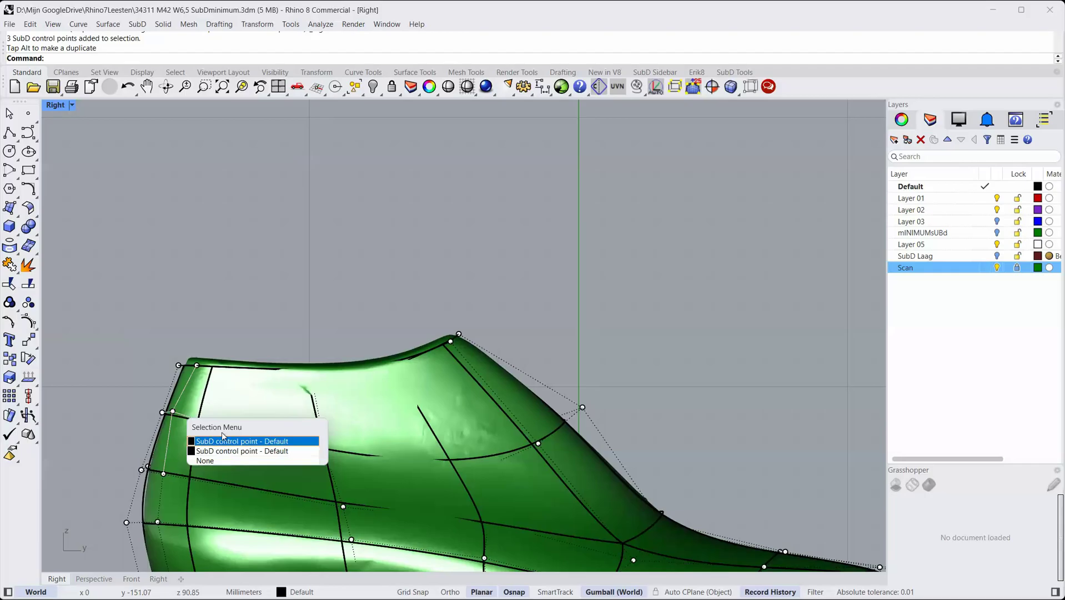
pyautogui.click(206, 386)
pyautogui.moveTo(206, 385); pyautogui.dragTo(217, 390)
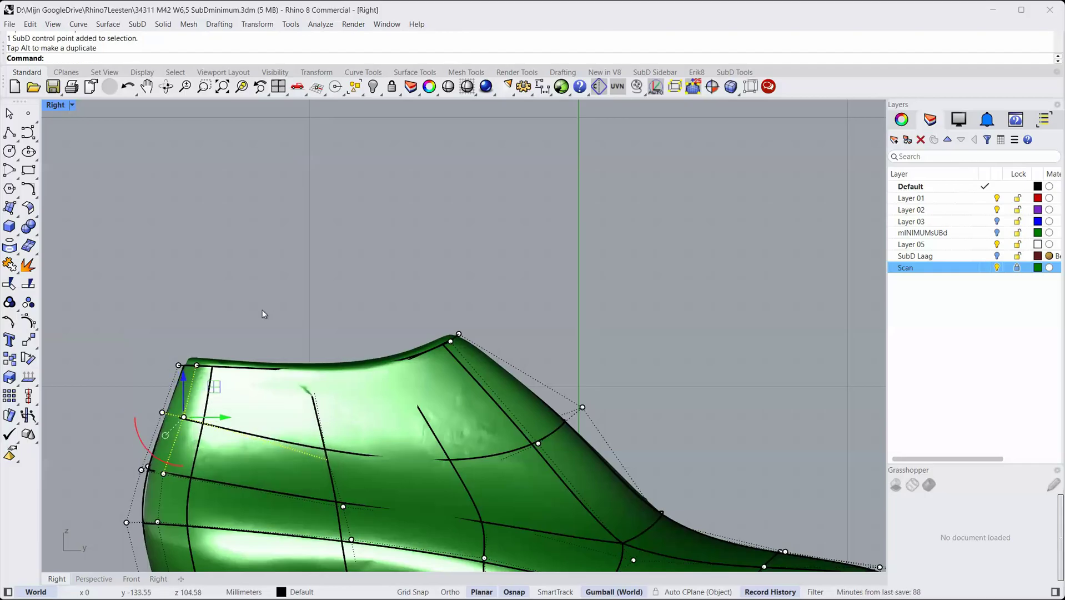
pyautogui.click(262, 309)
# Step: Shift the three control points on the front half of the last's top edge slightly forward and up
pyautogui.click(314, 368)
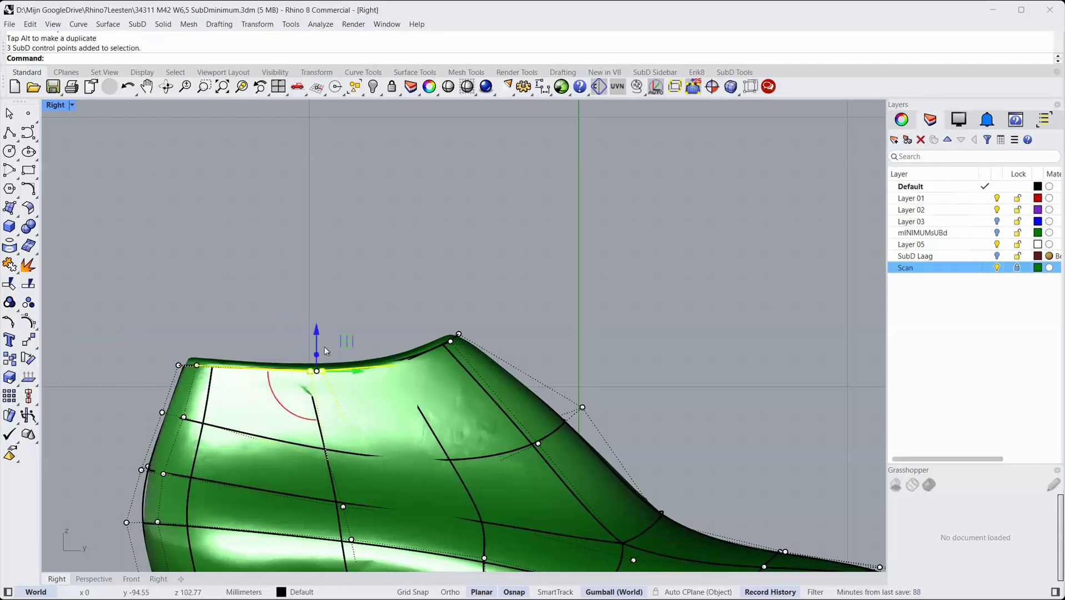
pyautogui.moveTo(346, 341); pyautogui.dragTo(415, 379)
pyautogui.click(369, 317)
pyautogui.moveTo(426, 338); pyautogui.dragTo(433, 336)
pyautogui.click(466, 290)
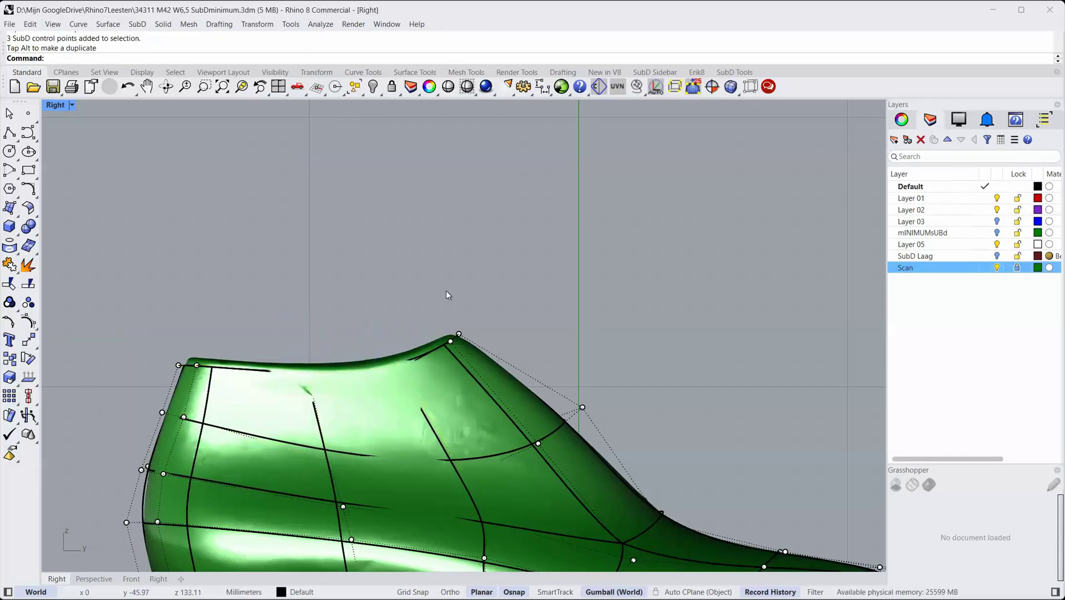
# Step: Hide the Scan layer and set the viewport's display mode to Shaded
pyautogui.scroll(-3, 440, 293)
pyautogui.keyDown('ctrl'); pyautogui.keyDown('shift'); pyautogui.moveTo(439, 295); pyautogui.dragTo(644, 297, button='right'); pyautogui.keyUp('shift'); pyautogui.keyUp('ctrl')
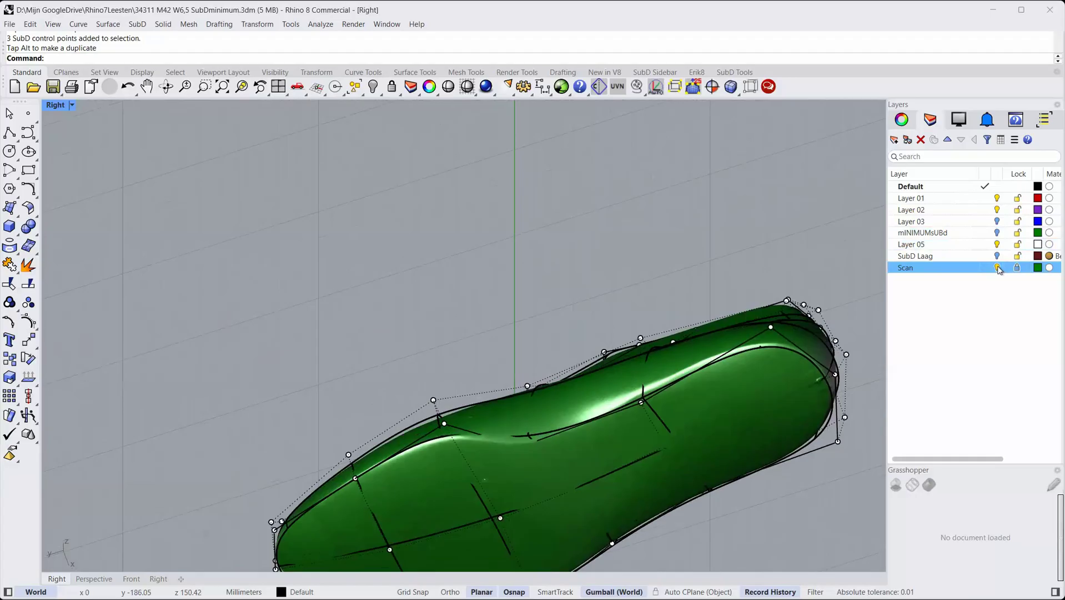
pyautogui.click(997, 268)
pyautogui.click(468, 86)
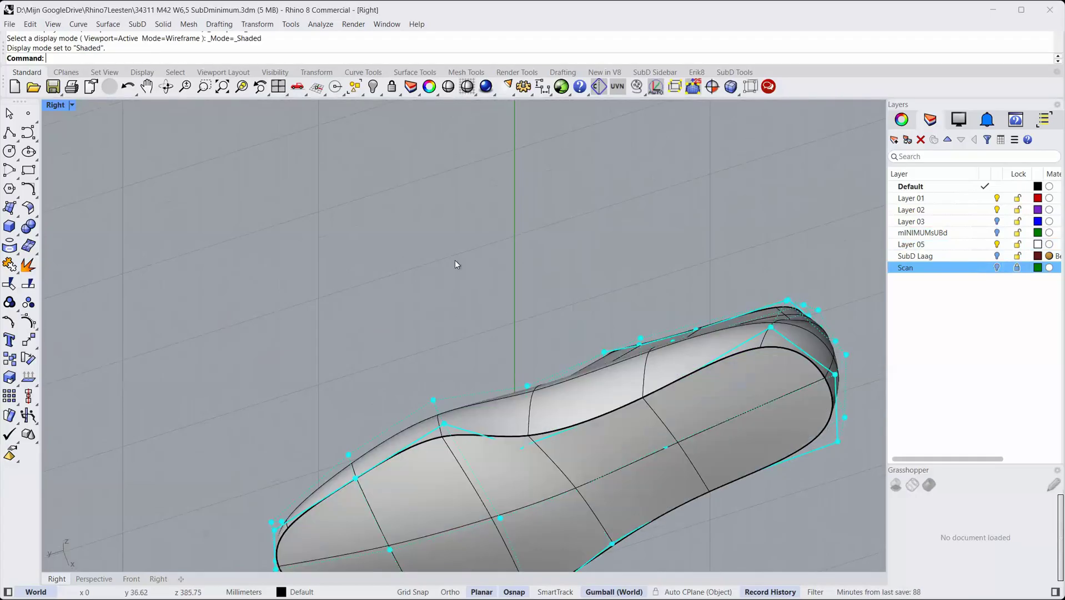
pyautogui.moveTo(456, 260)
pyautogui.keyDown('ctrl'); pyautogui.keyDown('shift'); pyautogui.mouseDown(button='right')
pyautogui.moveTo(422, 240)
pyautogui.moveTo(412, 288)
pyautogui.moveTo(388, 311)
pyautogui.moveTo(326, 357)
pyautogui.moveTo(295, 354)
pyautogui.moveTo(362, 343)
pyautogui.moveTo(307, 318)
pyautogui.moveTo(316, 326)
pyautogui.mouseUp(button='right'); pyautogui.keyUp('shift'); pyautogui.keyUp('ctrl')
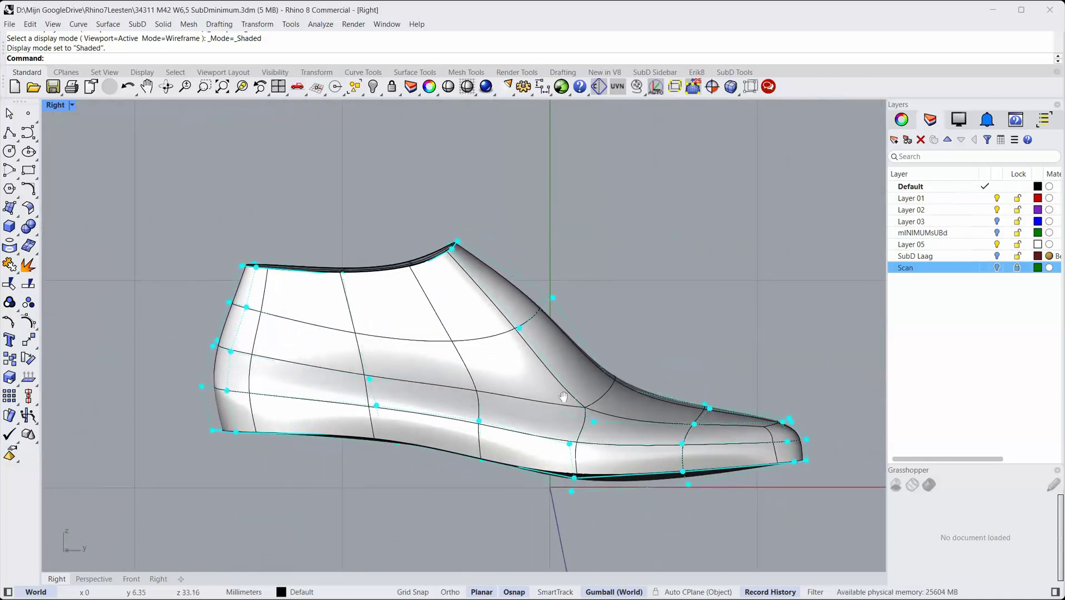
# Step: In side view, move the lower side control point at the ball forward and up, and the one above it back and up
pyautogui.moveTo(563, 397); pyautogui.dragTo(444, 355, button='right')
pyautogui.scroll(4, 474, 391)
pyautogui.moveTo(437, 390); pyautogui.dragTo(444, 384)
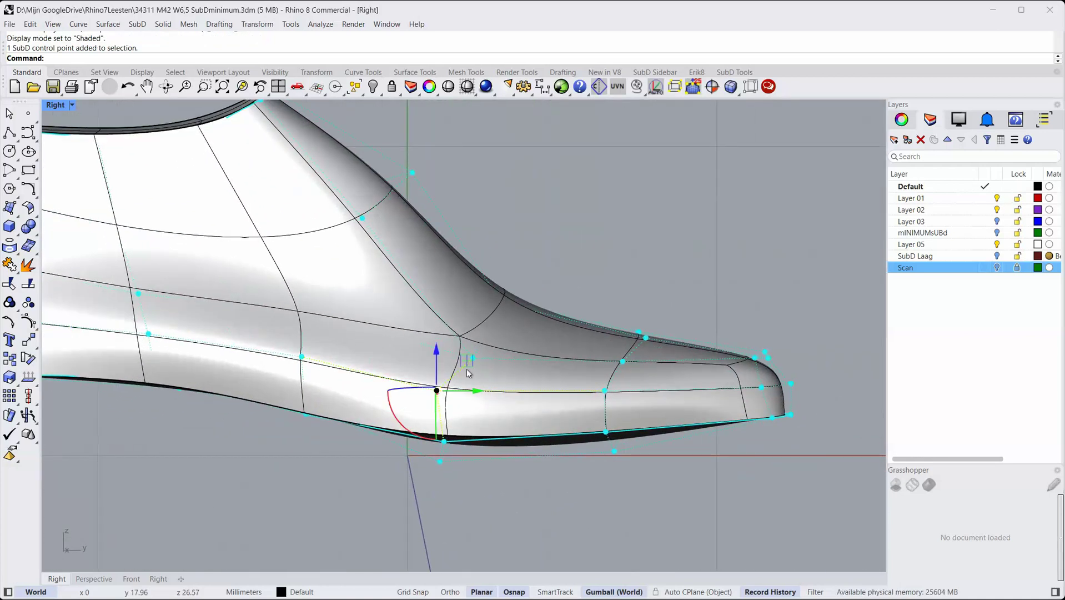
pyautogui.click(473, 359)
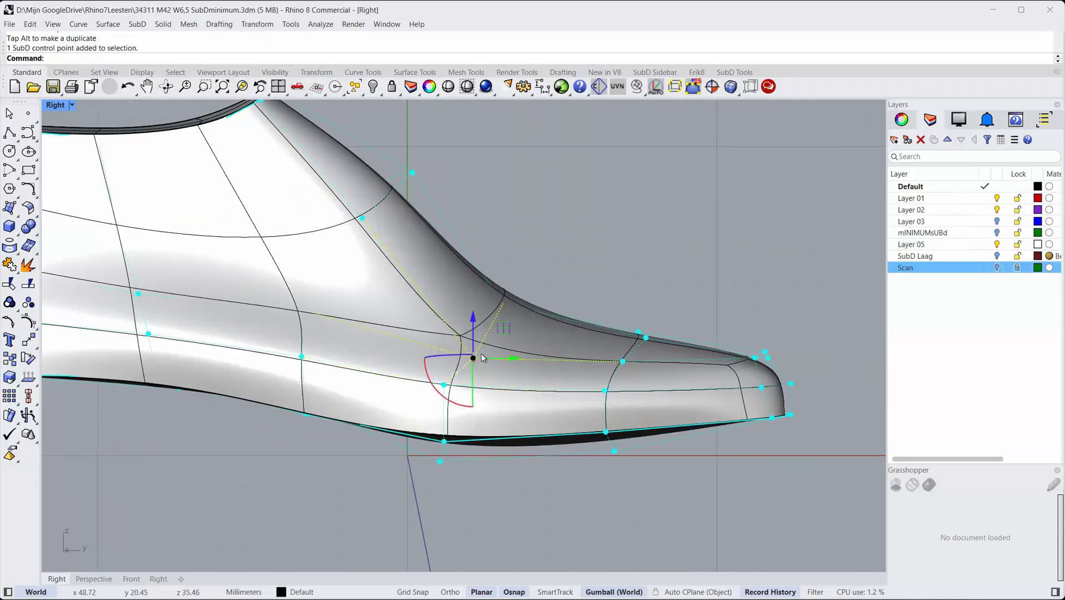
pyautogui.moveTo(496, 326); pyautogui.dragTo(482, 315)
pyautogui.click(547, 342)
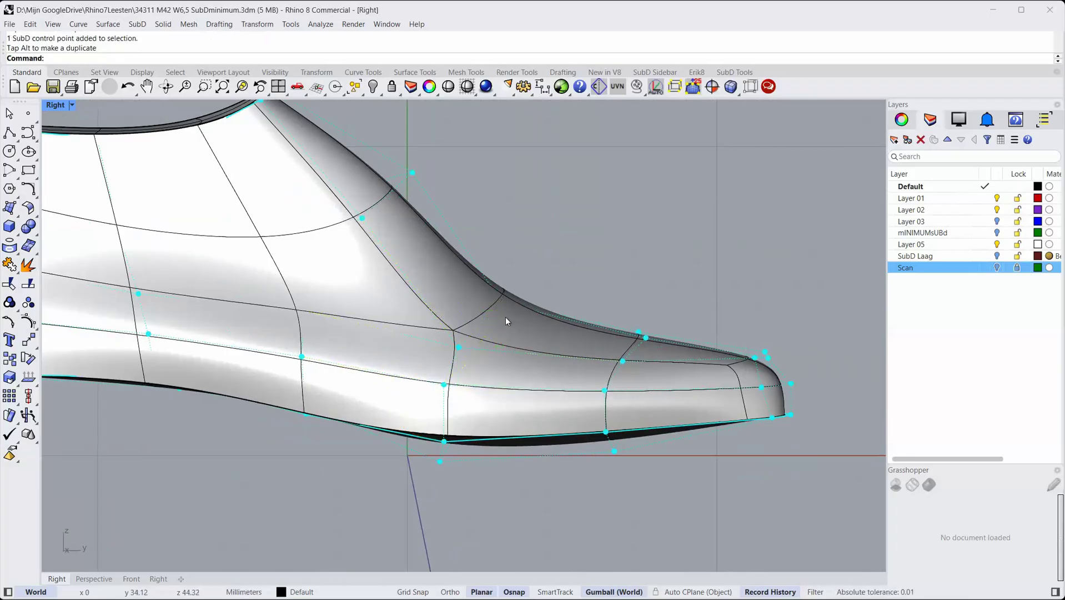
# Step: From above, shift the center point at the front of the top opening outward and its outer neighbor slightly toward the heel
pyautogui.scroll(-3, 503, 319)
pyautogui.keyDown('ctrl'); pyautogui.keyDown('shift'); pyautogui.moveTo(482, 321); pyautogui.dragTo(525, 315, button='right'); pyautogui.keyUp('shift'); pyautogui.keyUp('ctrl')
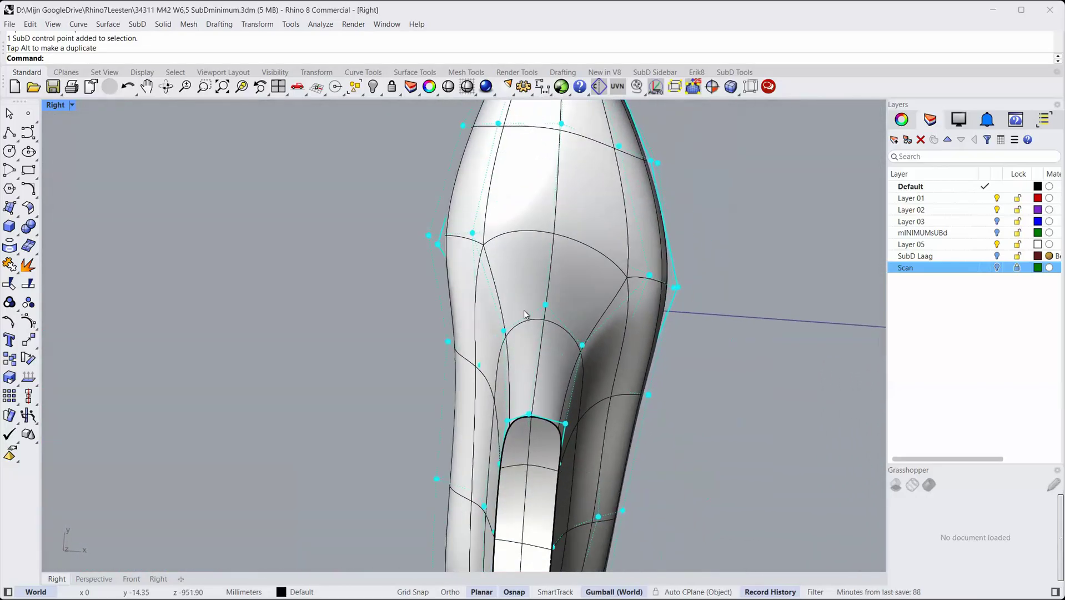
pyautogui.click(529, 415)
pyautogui.moveTo(566, 391); pyautogui.dragTo(597, 401)
pyautogui.click(583, 437)
pyautogui.click(565, 423)
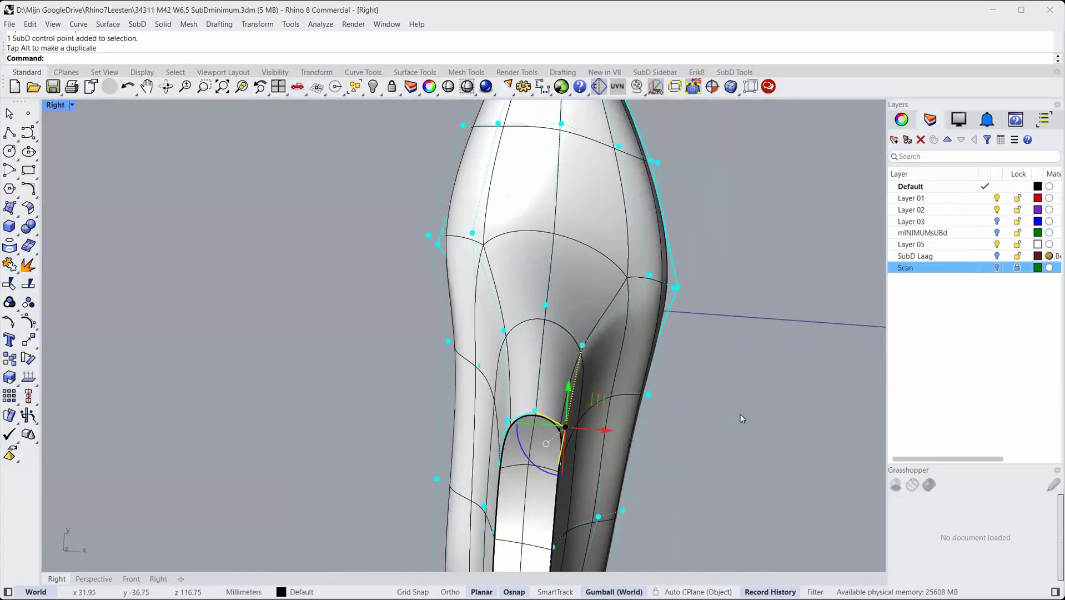
pyautogui.click(741, 419)
# Step: Narrow the outer side of the waist by moving its control point inward, and pull the opposite inner waist point outward
pyautogui.scroll(-2, 616, 331)
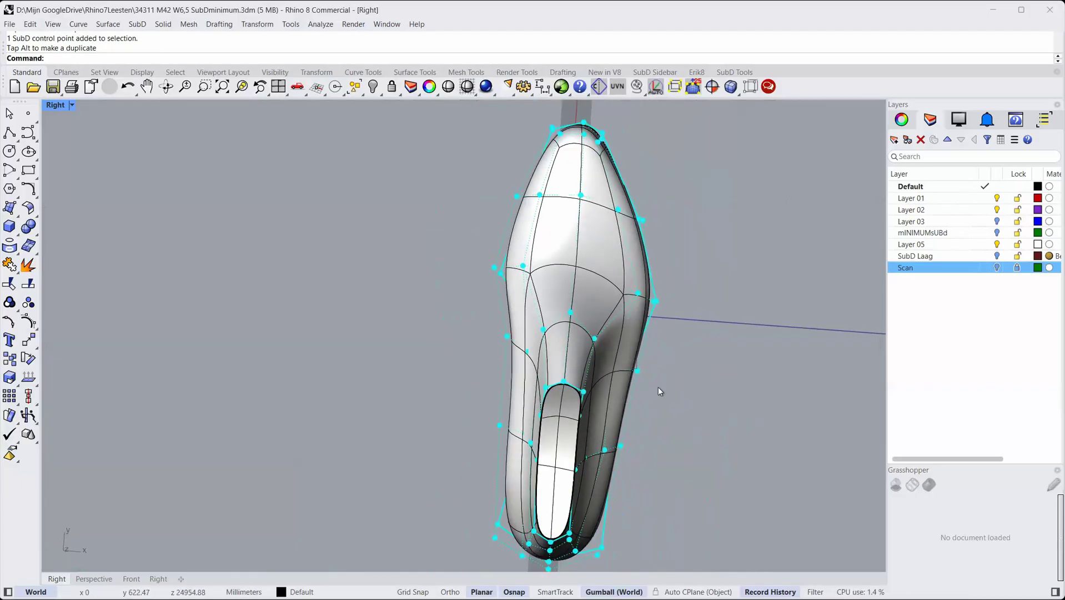
pyautogui.click(636, 371)
pyautogui.moveTo(674, 372); pyautogui.dragTo(669, 372)
pyautogui.click(699, 390)
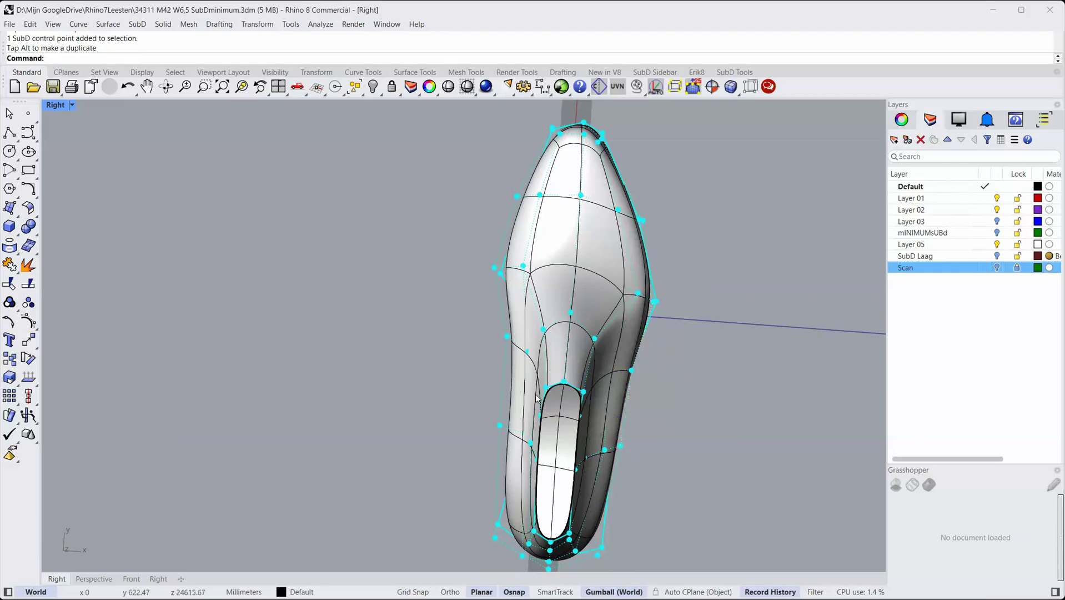
pyautogui.click(508, 338)
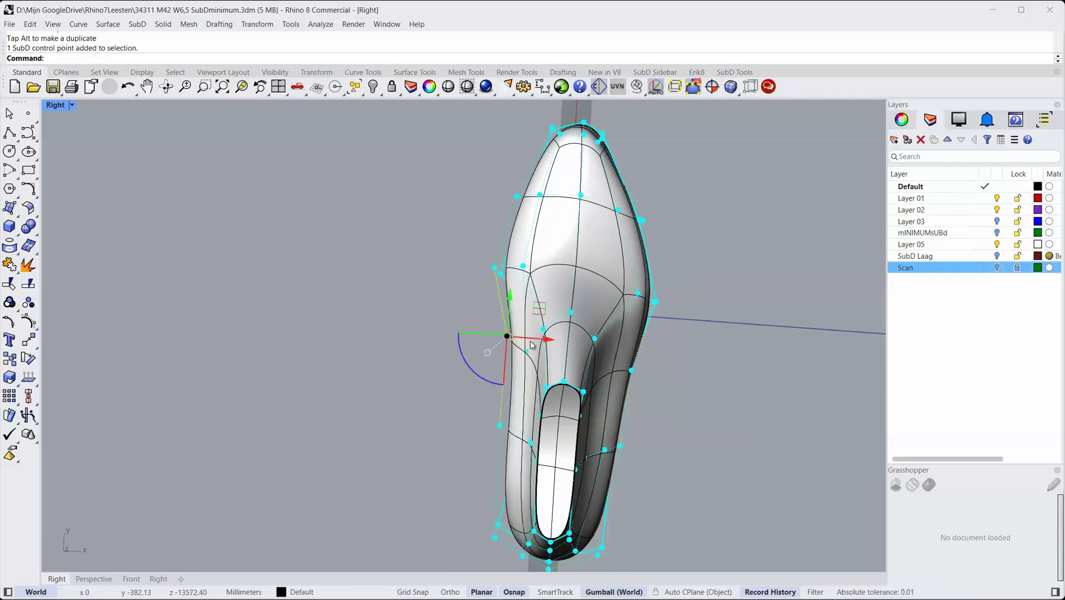
pyautogui.moveTo(539, 309); pyautogui.dragTo(531, 312)
pyautogui.click(456, 375)
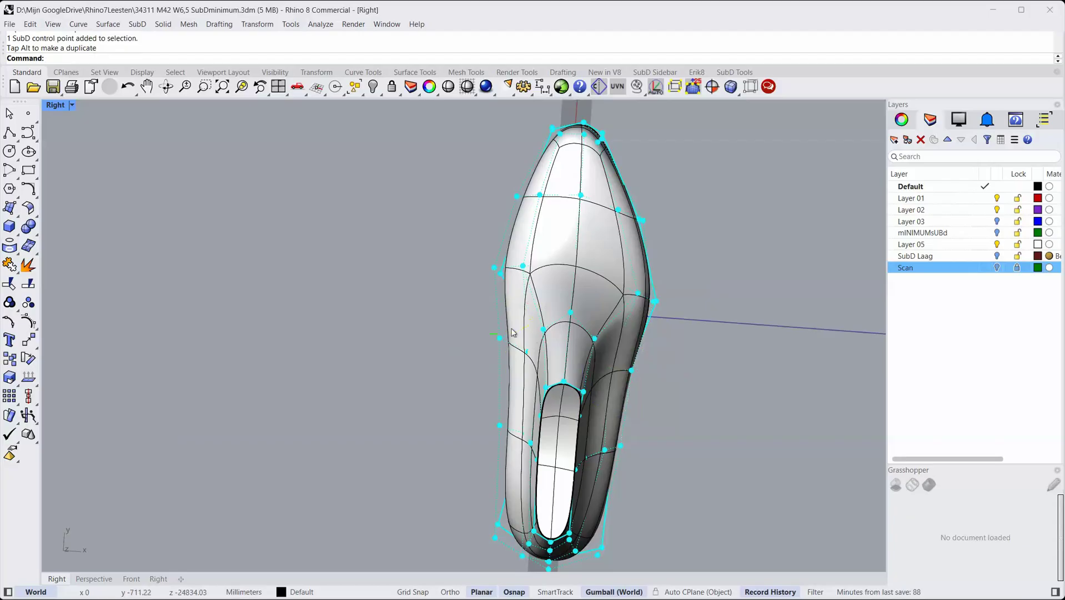
# Step: Move the three control points on the inner side of the ball slightly outward and toward the toe
pyautogui.moveTo(469, 243); pyautogui.dragTo(527, 296)
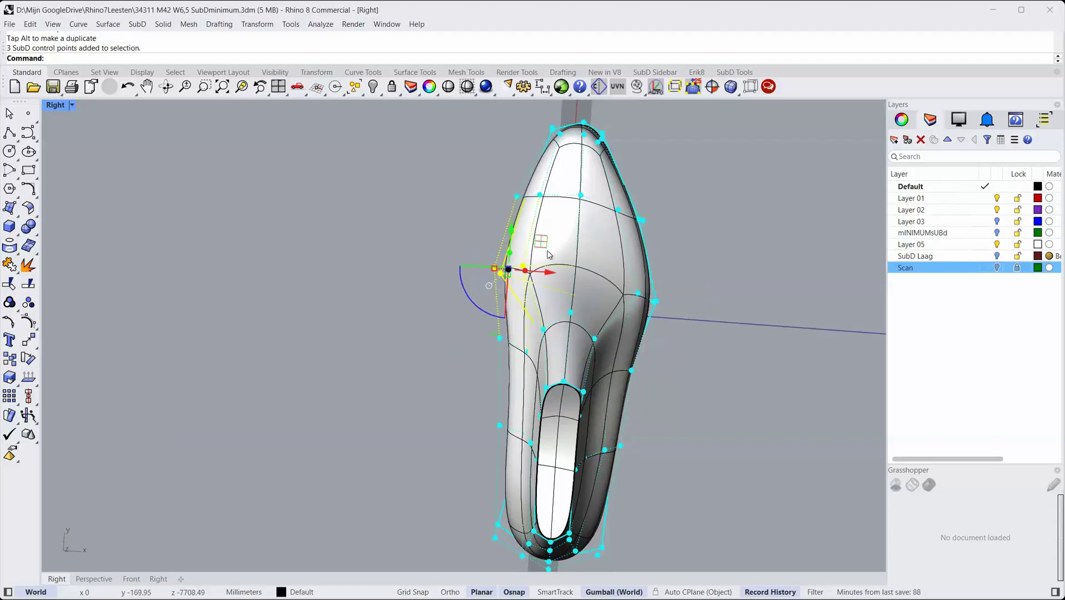
pyautogui.moveTo(542, 240); pyautogui.dragTo(532, 246)
pyautogui.press('Escape')
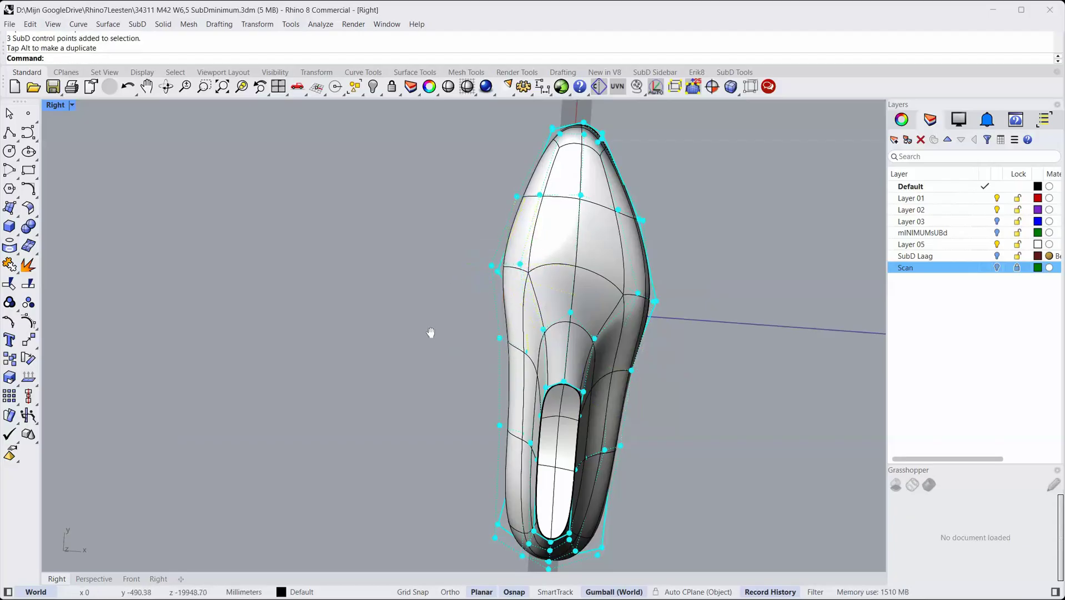
# Step: From below, move the inner sole-edge control point at the arch toward the heel
pyautogui.moveTo(431, 332); pyautogui.dragTo(484, 325, button='right')
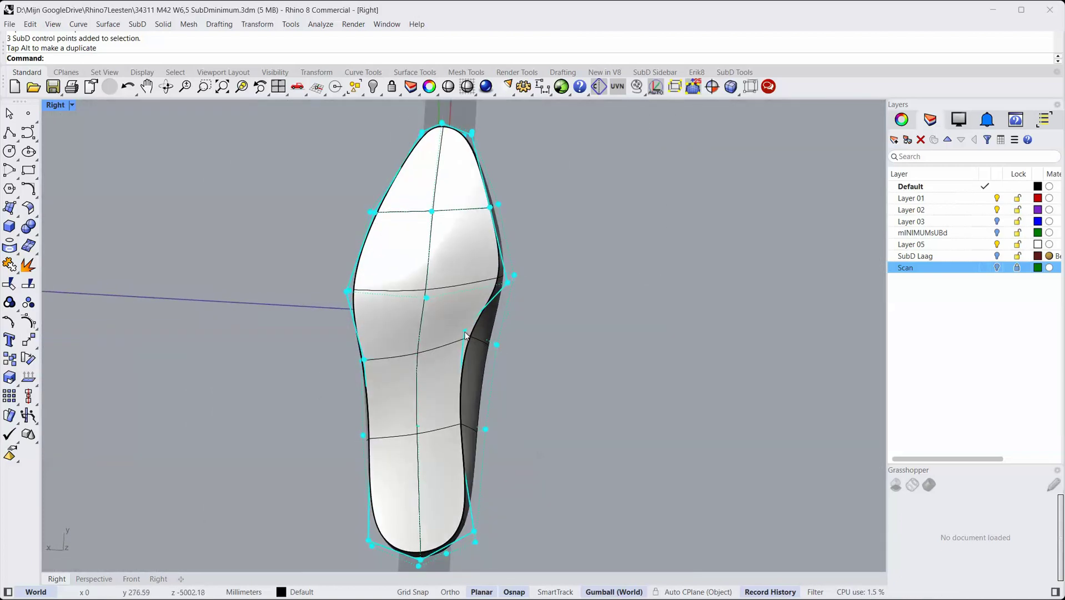
pyautogui.click(464, 334)
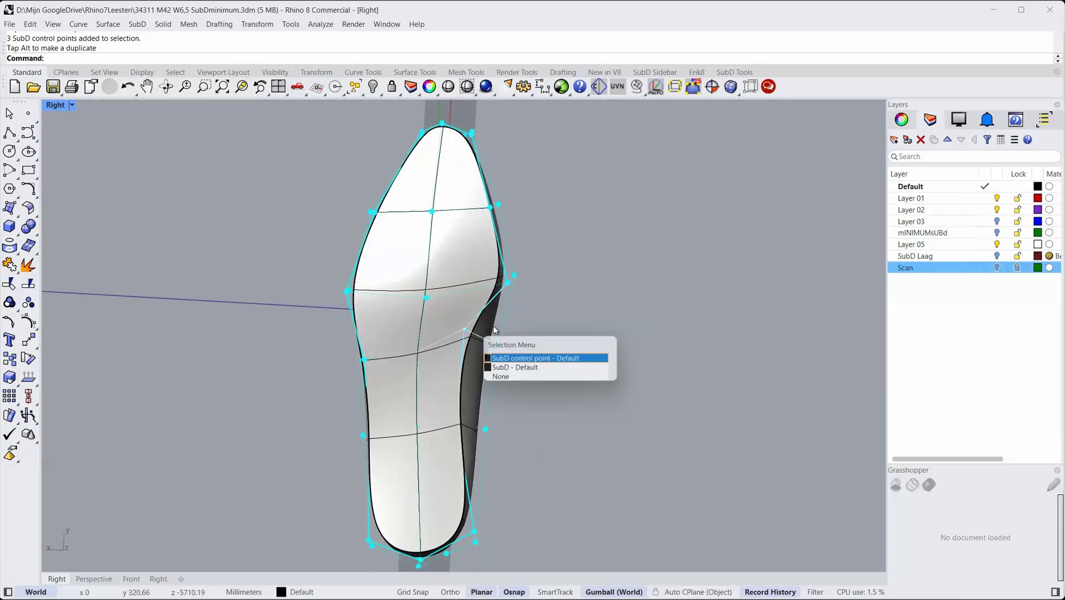
pyautogui.click(502, 361)
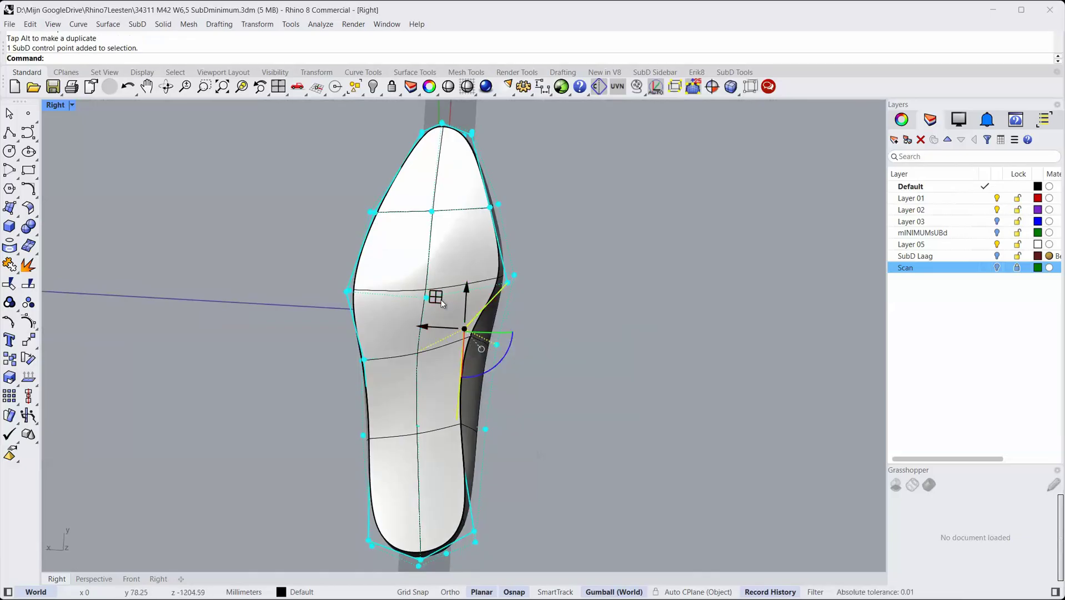
pyautogui.moveTo(441, 300); pyautogui.dragTo(439, 314)
pyautogui.click(585, 297)
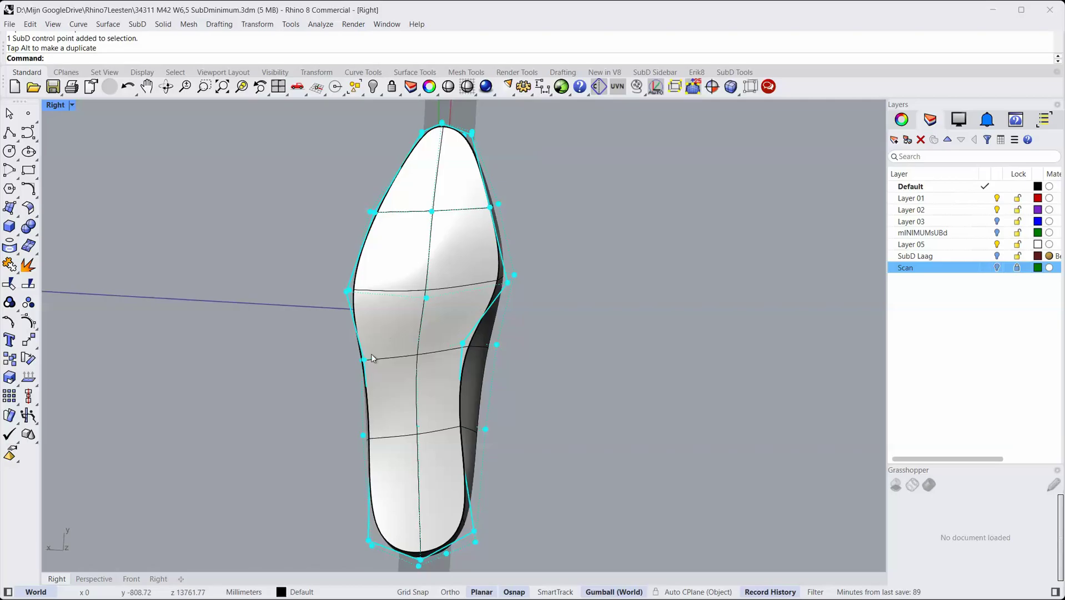
# Step: Shift the two outer control points at the waist's sole edge toward the toe and the two at the ball toward the heel
pyautogui.moveTo(386, 373); pyautogui.dragTo(387, 374)
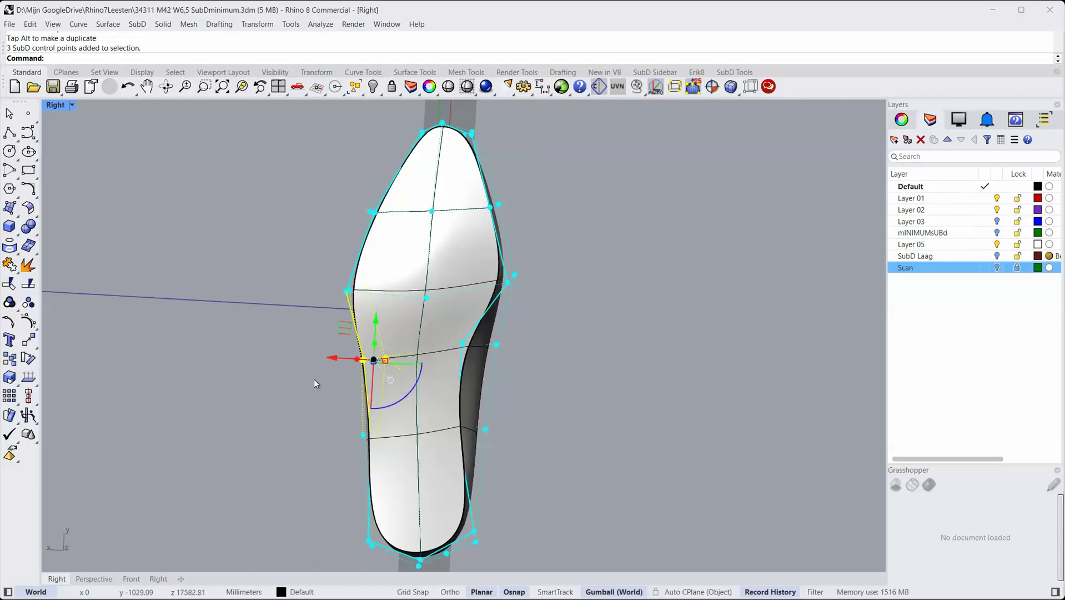
pyautogui.moveTo(315, 383); pyautogui.dragTo(335, 326)
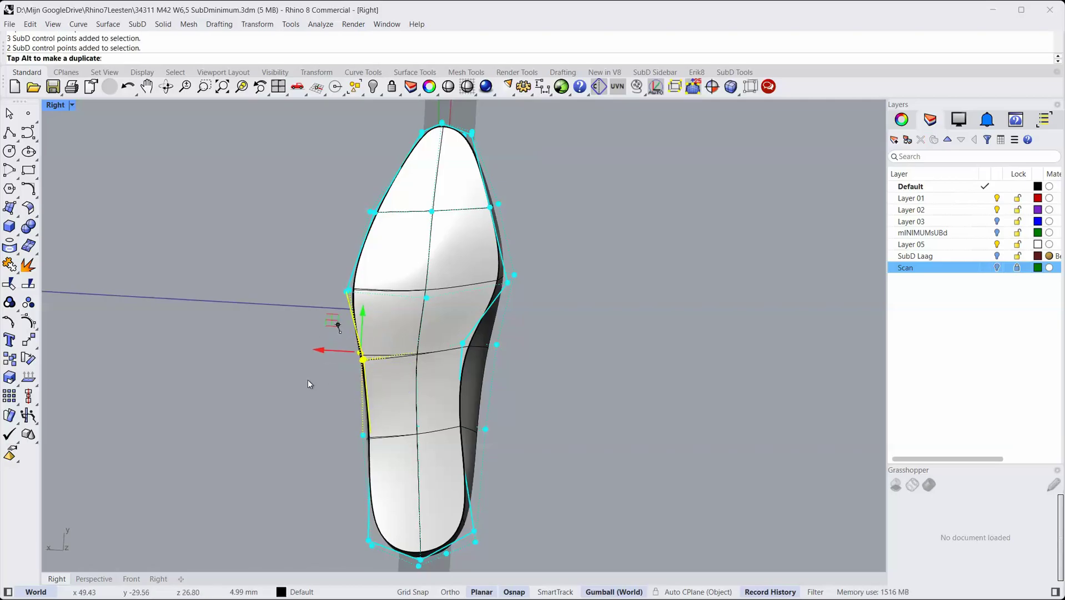
pyautogui.click(309, 380)
pyautogui.moveTo(325, 270); pyautogui.dragTo(362, 313)
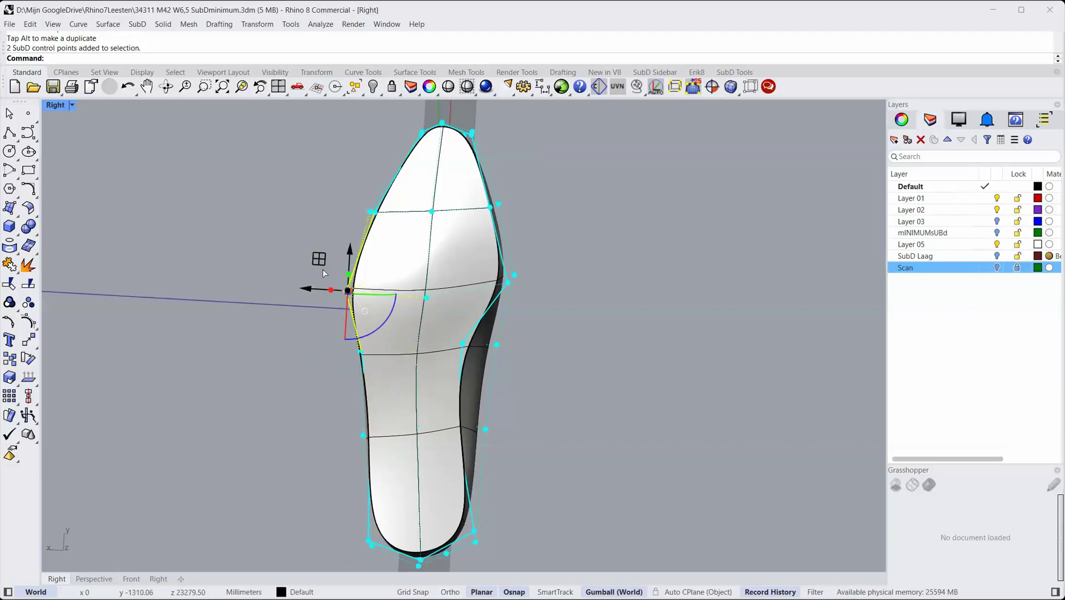
pyautogui.moveTo(320, 260); pyautogui.dragTo(322, 272)
pyautogui.click(429, 295)
# Step: Shift the central sole control point at the ball slightly toward the toe and the outer edge
pyautogui.click(425, 297)
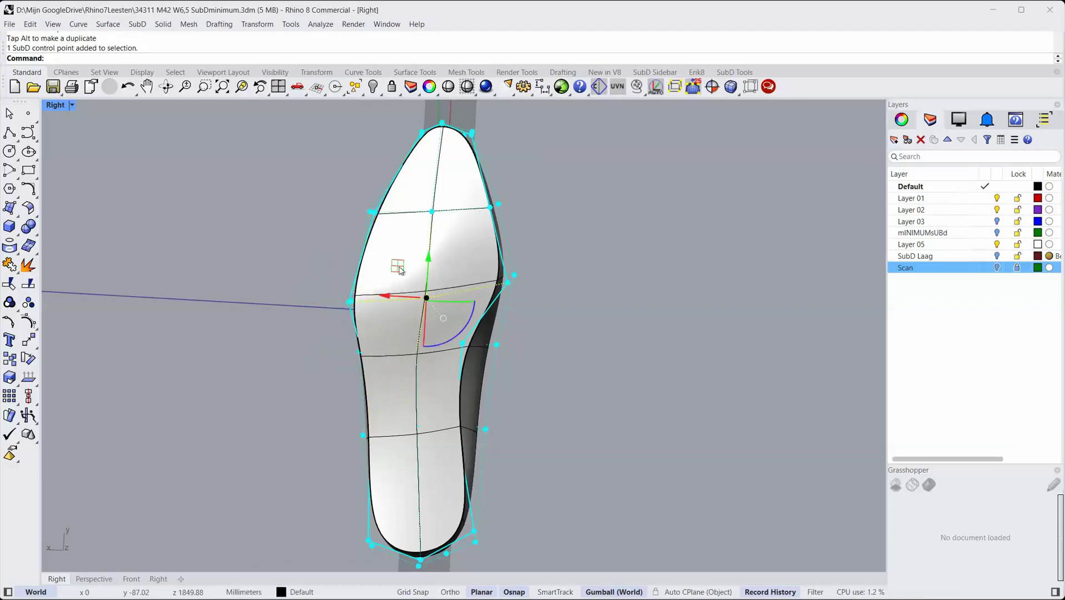
pyautogui.moveTo(398, 267); pyautogui.dragTo(394, 262)
pyautogui.click(530, 224)
# Step: Nudge the inner side control point at the waist inward and adjust its neighbor toward the heel
pyautogui.moveTo(530, 225); pyautogui.dragTo(457, 257, button='right')
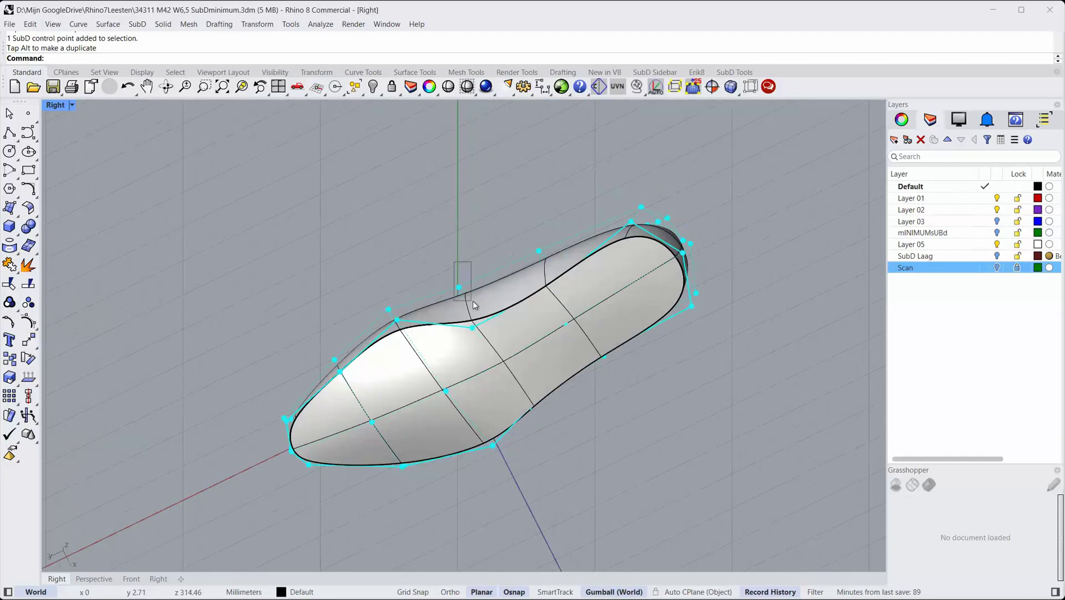
pyautogui.moveTo(462, 293); pyautogui.dragTo(483, 334)
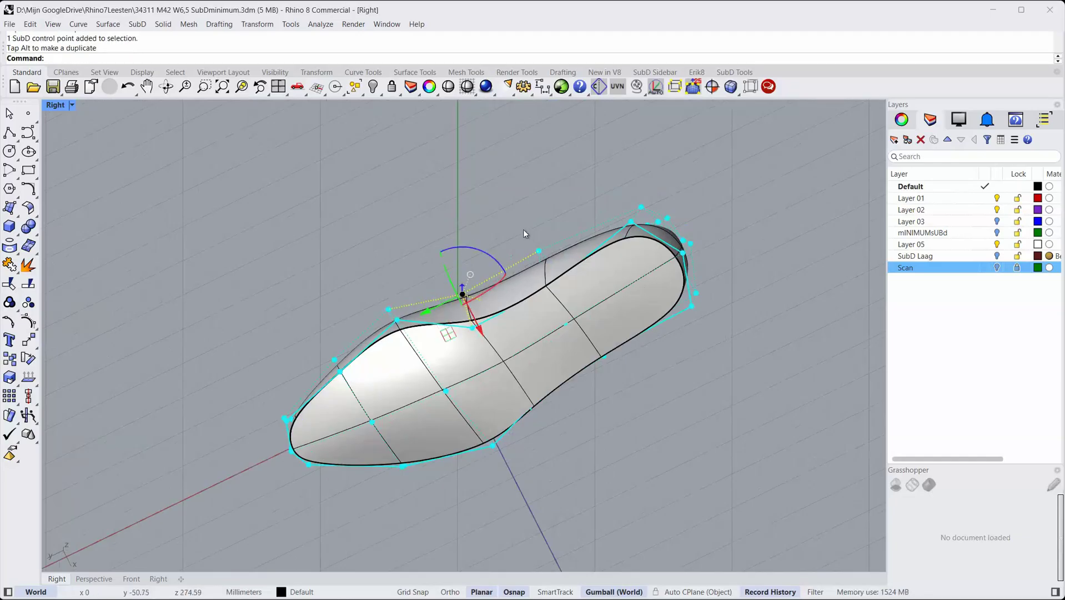
pyautogui.click(539, 253)
pyautogui.moveTo(559, 211); pyautogui.dragTo(492, 305, button='right')
pyautogui.scroll(5, 492, 262)
pyautogui.moveTo(493, 262); pyautogui.dragTo(501, 235, button='right')
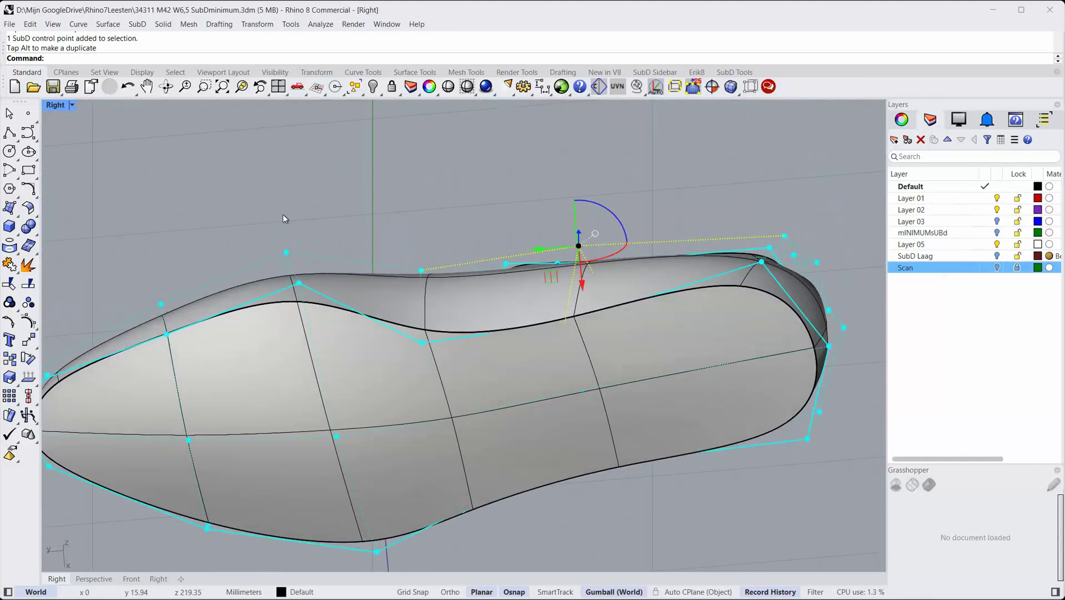
# Step: On the inner side, move the lower mid-side control point ahead of the heel slightly toward the toe and down
pyautogui.moveTo(259, 191); pyautogui.dragTo(451, 353)
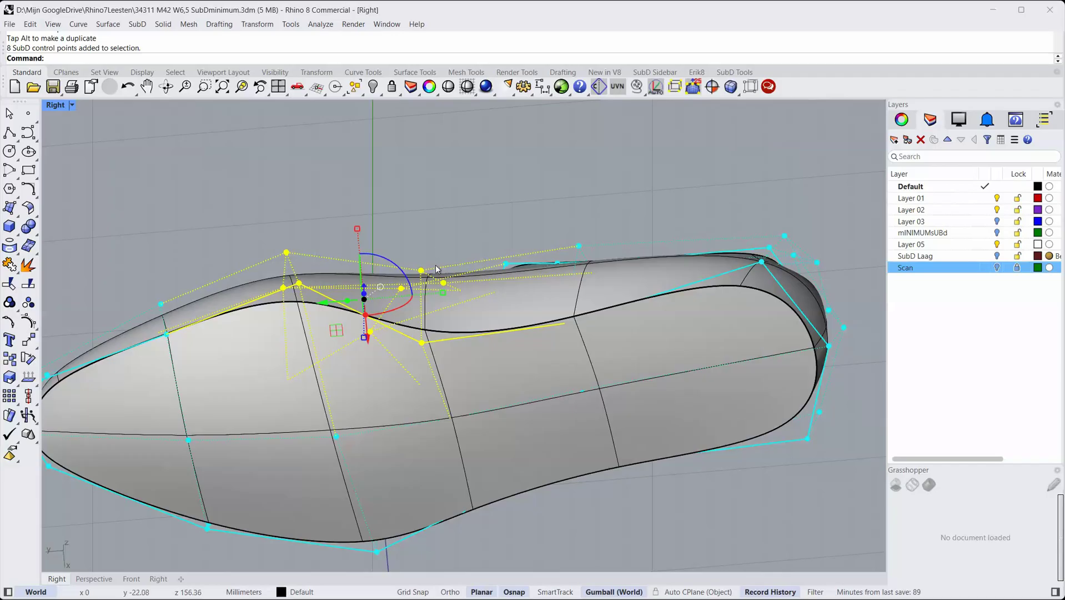
pyautogui.click(445, 235)
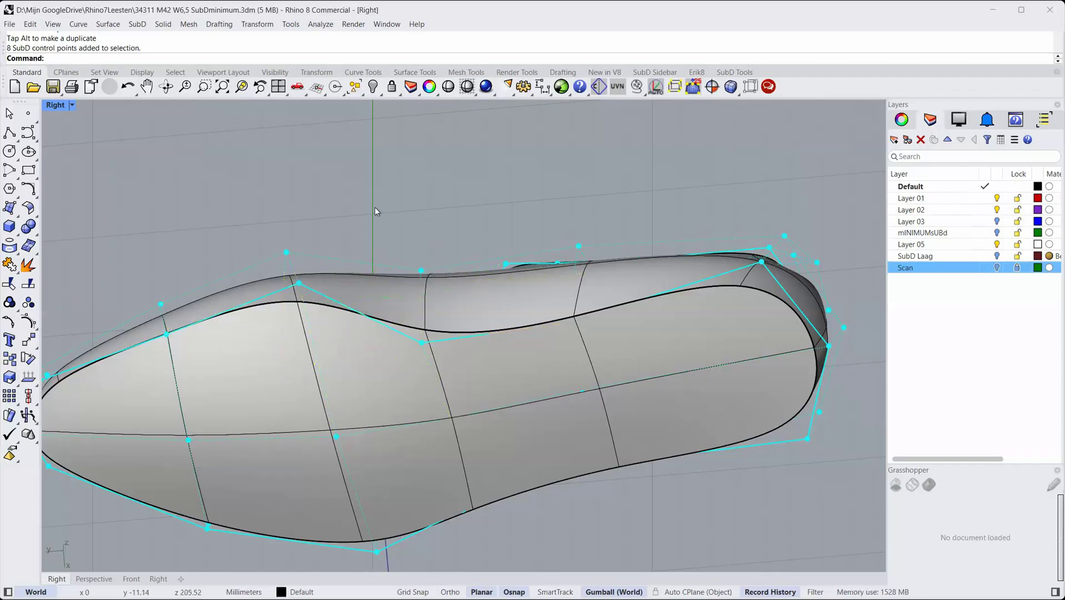
pyautogui.moveTo(383, 231); pyautogui.dragTo(420, 254, button='right')
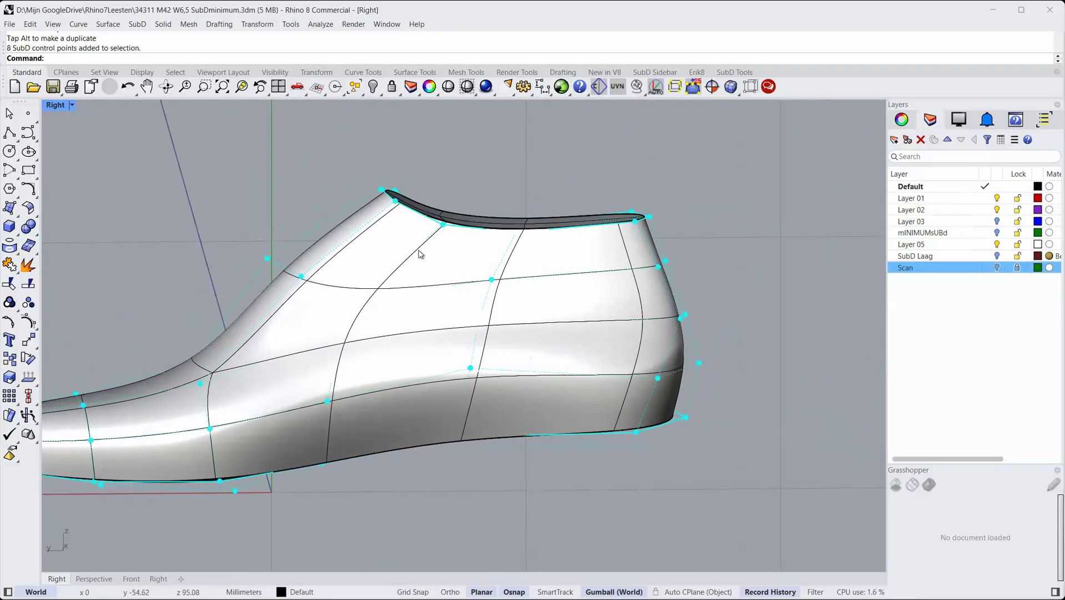
pyautogui.click(472, 369)
pyautogui.moveTo(440, 338); pyautogui.dragTo(434, 341)
pyautogui.click(459, 467)
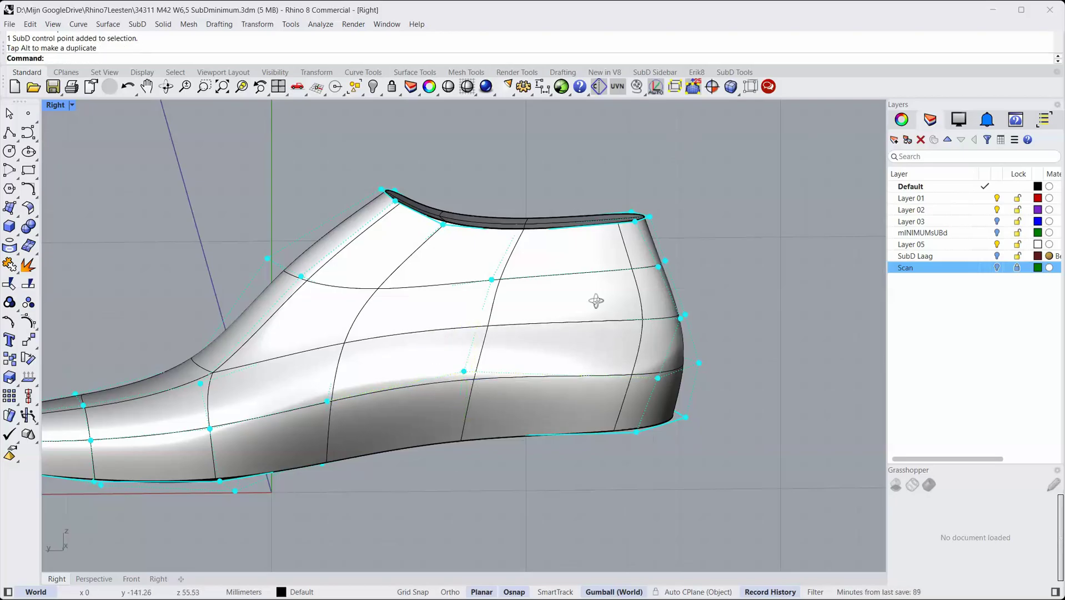
# Step: Bring the whole last into side view and turn off its SubD control points
pyautogui.moveTo(596, 300); pyautogui.dragTo(248, 409, button='right')
pyautogui.scroll(-6, 391, 313)
pyautogui.keyDown('shift'); pyautogui.moveTo(459, 309); pyautogui.dragTo(320, 341, button='right'); pyautogui.keyUp('shift')
pyautogui.moveTo(459, 280); pyautogui.dragTo(435, 283, button='right')
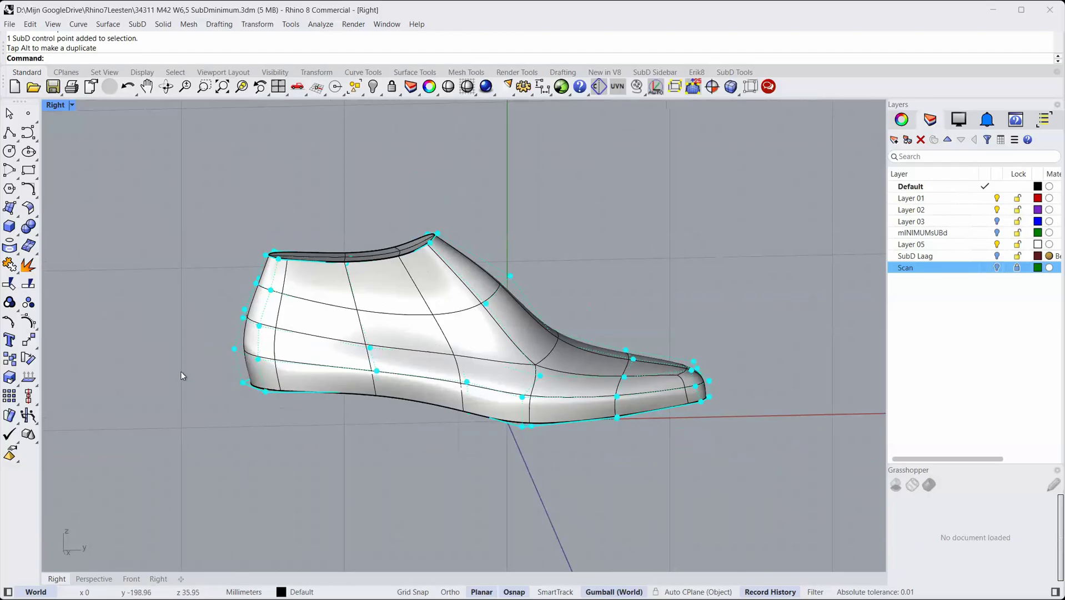
pyautogui.click(169, 392)
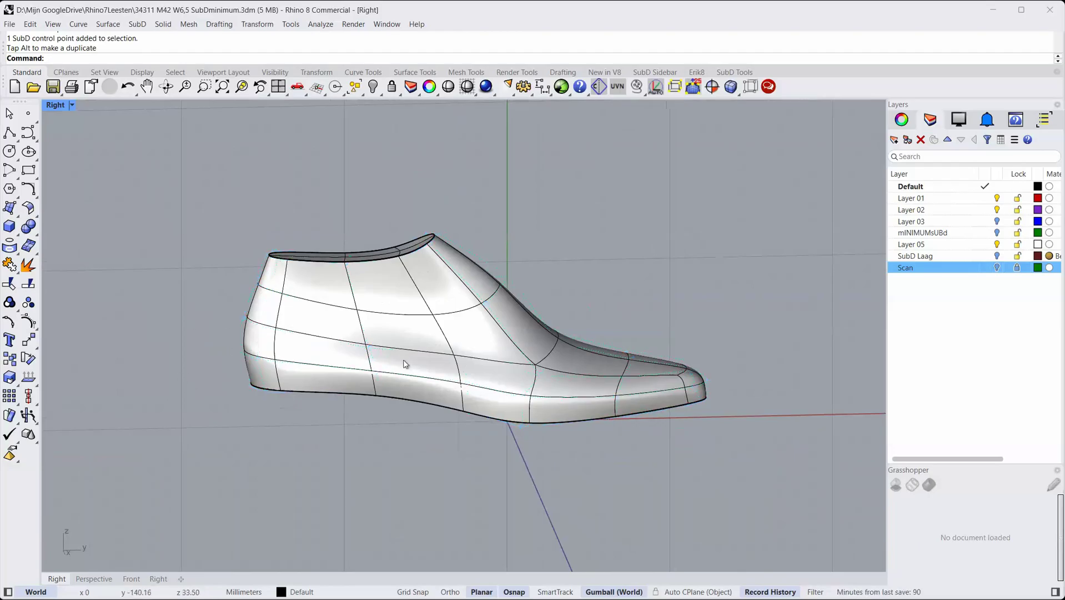
# Step: Switch the last to flat SubD display to examine its control cage, and return it to smooth display
pyautogui.press('Tab')
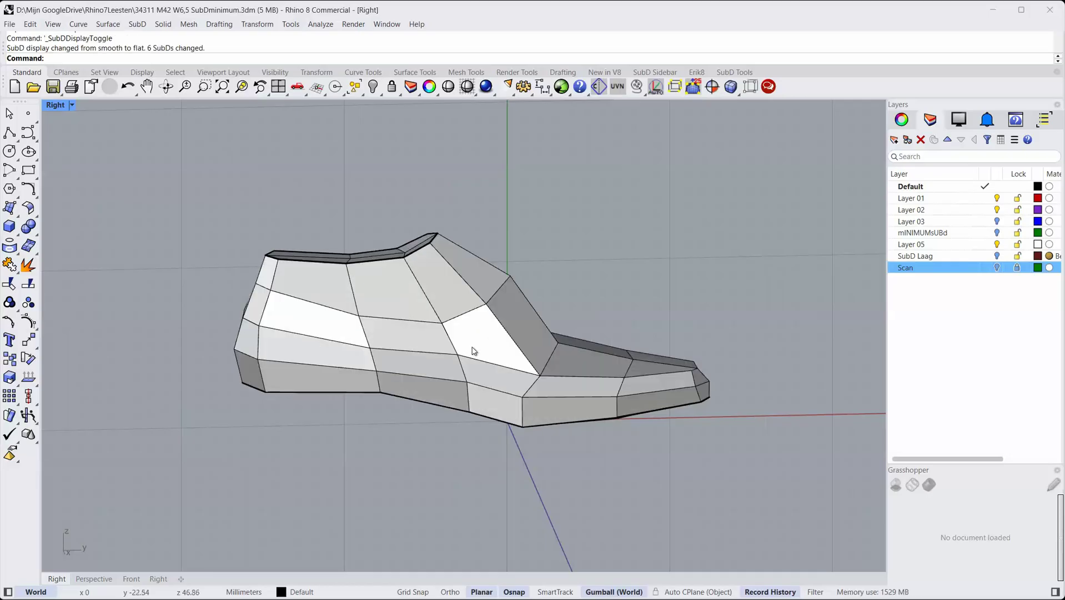
pyautogui.keyDown('ctrl'); pyautogui.keyDown('shift'); pyautogui.moveTo(496, 326); pyautogui.dragTo(539, 326, button='right'); pyautogui.keyUp('shift'); pyautogui.keyUp('ctrl')
pyautogui.press('Tab')
pyautogui.keyDown('ctrl'); pyautogui.moveTo(456, 325); pyautogui.dragTo(400, 305, button='right'); pyautogui.keyUp('ctrl')
# Step: Display the last's SubD control points briefly and hide them again
pyautogui.click(362, 370)
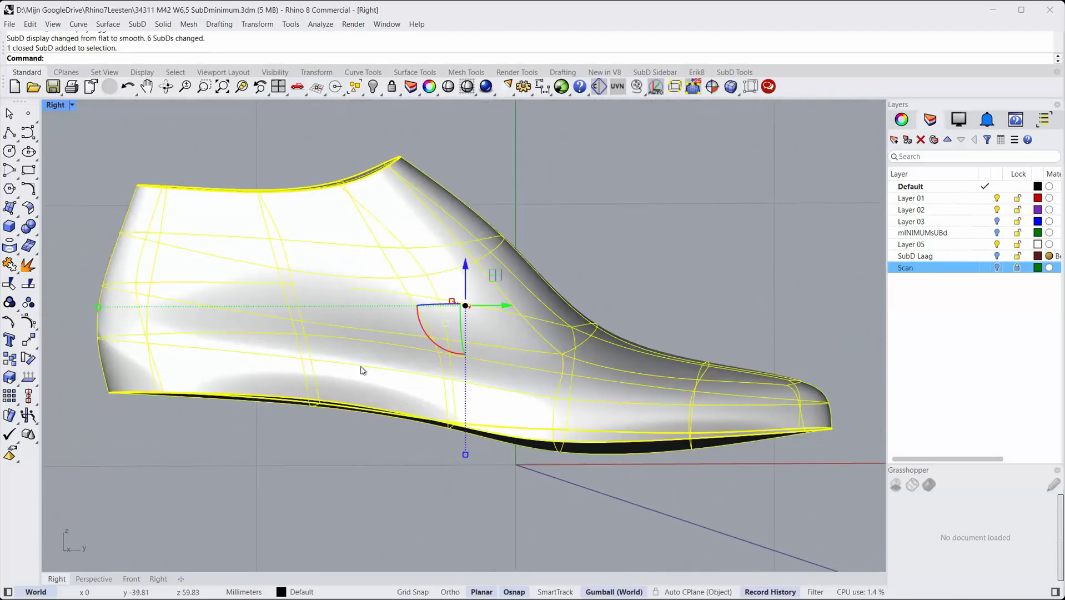
pyautogui.click(28, 321)
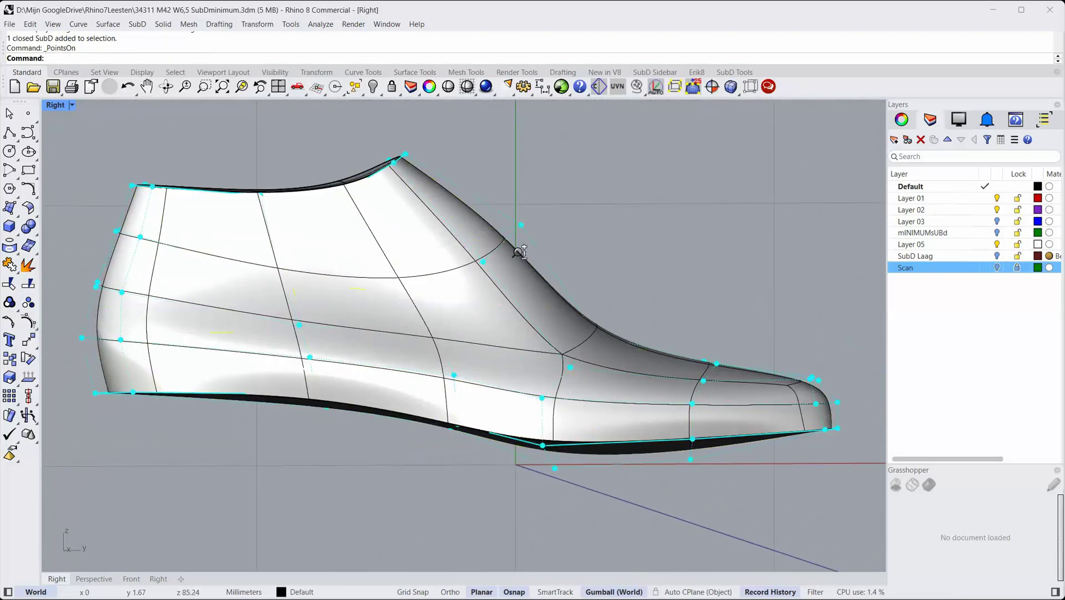
pyautogui.scroll(-3, 519, 251)
pyautogui.press('Escape')
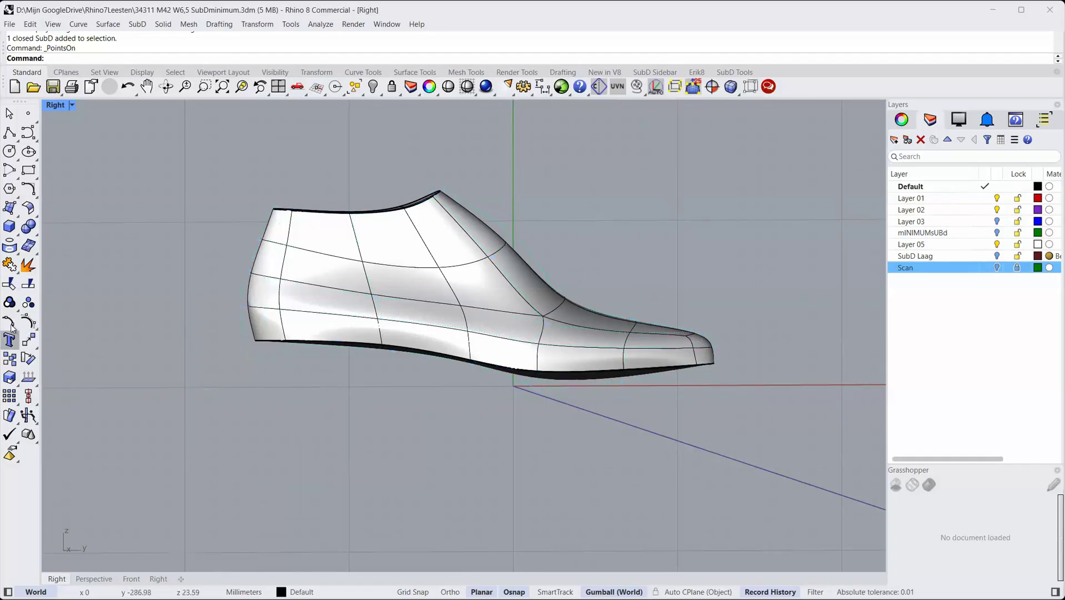
# Step: Turn on the surface edit points of the last and view them along both sides
pyautogui.click(9, 321)
pyautogui.click(314, 297)
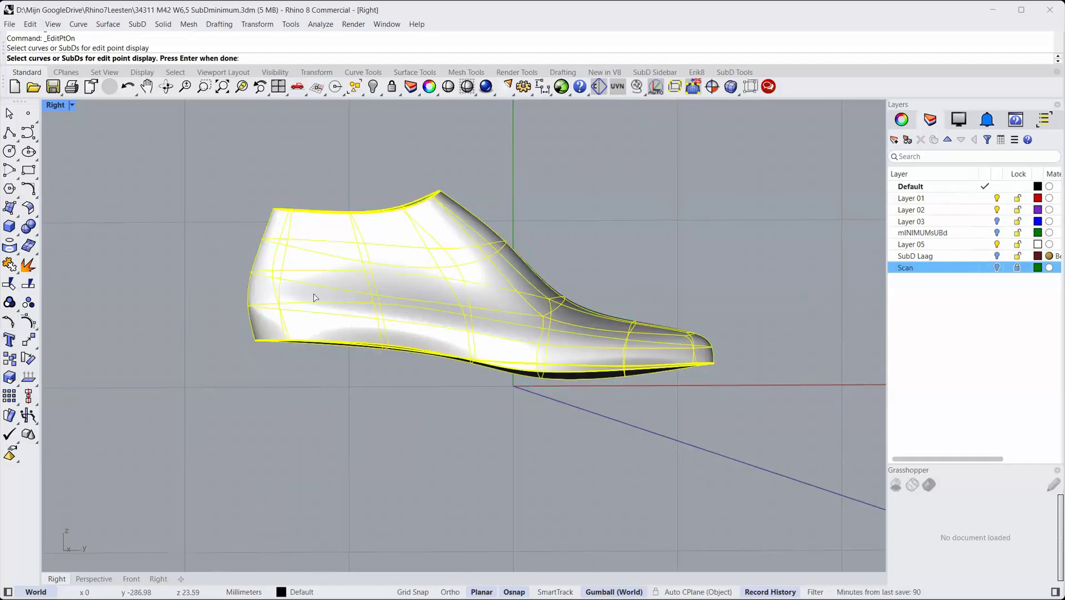
pyautogui.press('Return')
pyautogui.scroll(6, 484, 293)
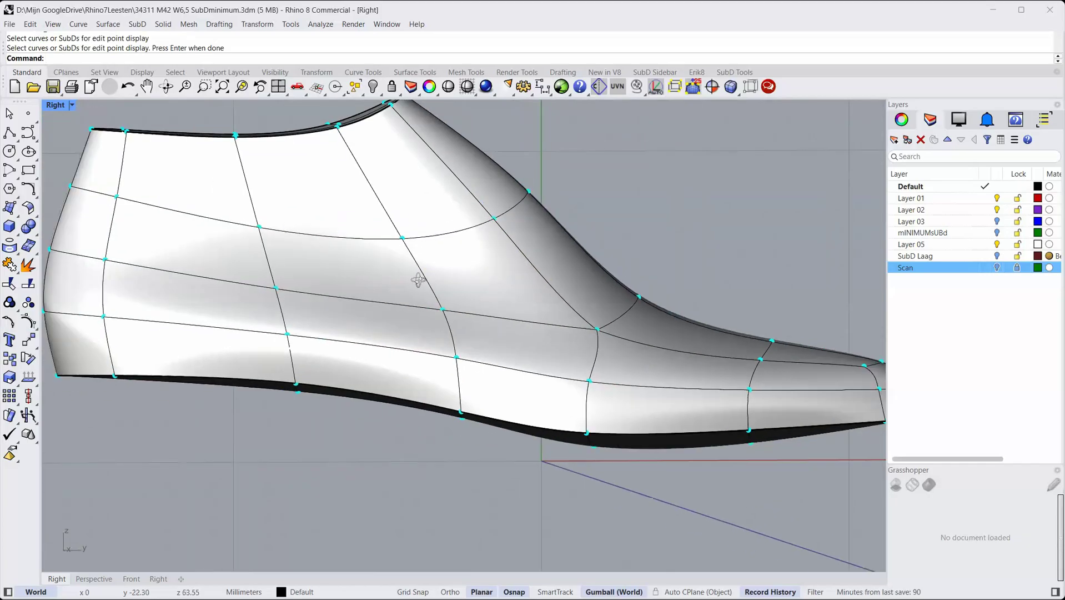
pyautogui.moveTo(419, 278); pyautogui.dragTo(432, 256, button='right')
pyautogui.moveTo(386, 251); pyautogui.dragTo(363, 256, button='right')
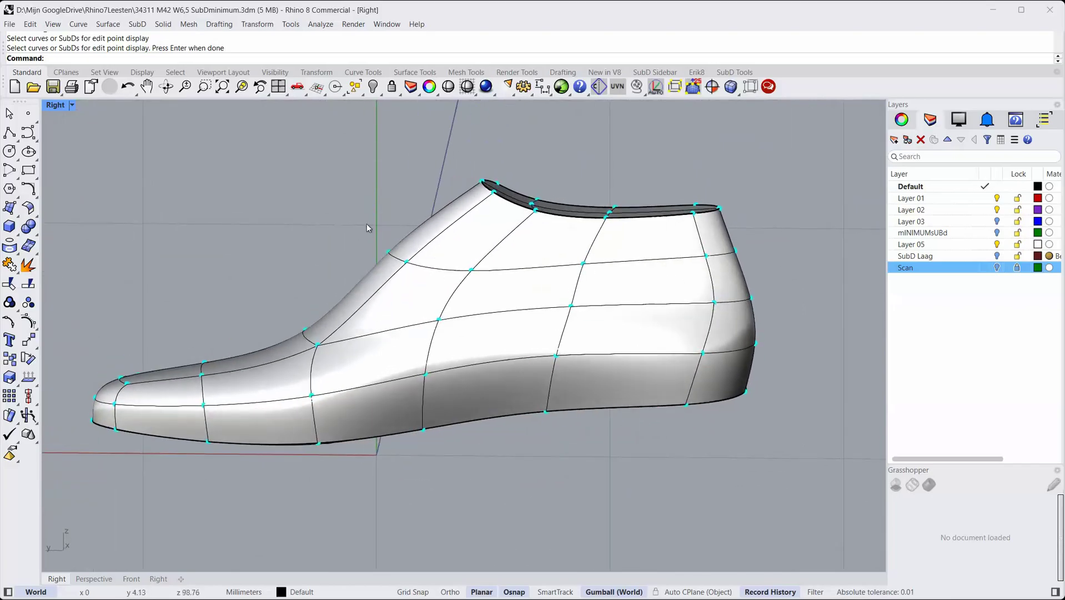
# Step: Move the two surface edit points at the instep slightly down and toward the toe
pyautogui.moveTo(417, 276); pyautogui.dragTo(419, 278)
pyautogui.moveTo(367, 231)
pyautogui.mouseDown()
pyautogui.moveTo(355, 220)
pyautogui.moveTo(361, 236)
pyautogui.mouseUp()
pyautogui.click(339, 243)
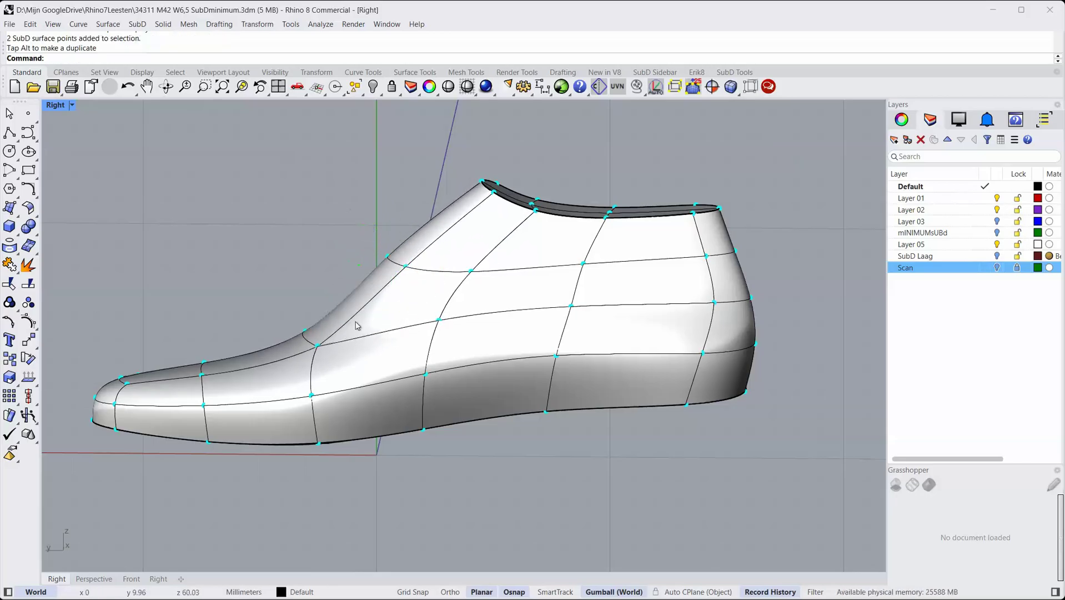
# Step: Turn on the SubD control points and move the three instep control points slightly down and toward the heel
pyautogui.click(356, 345)
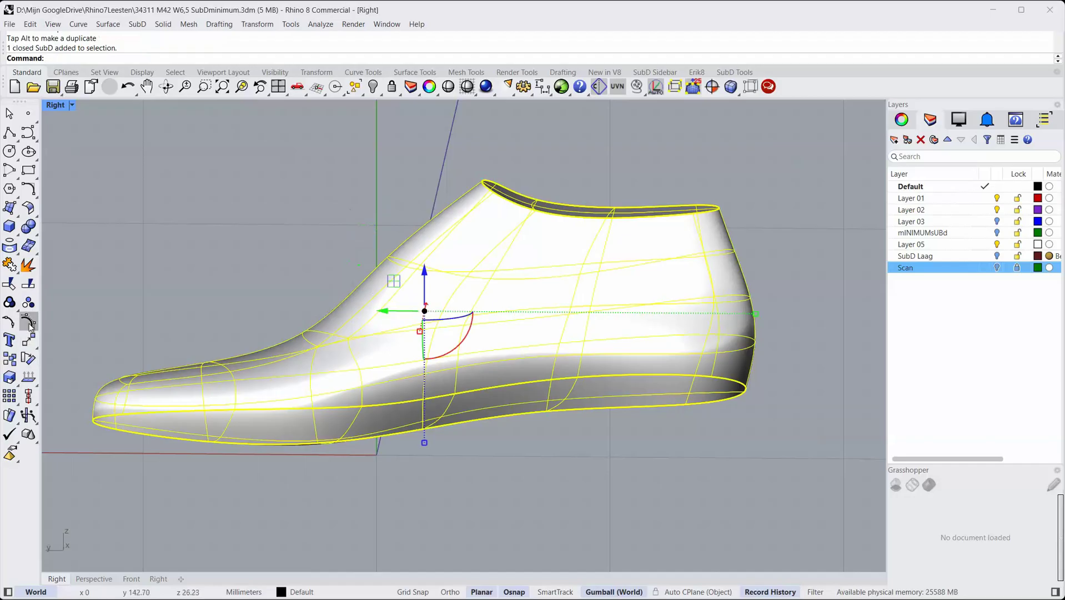
pyautogui.click(28, 322)
pyautogui.moveTo(425, 286); pyautogui.dragTo(426, 288)
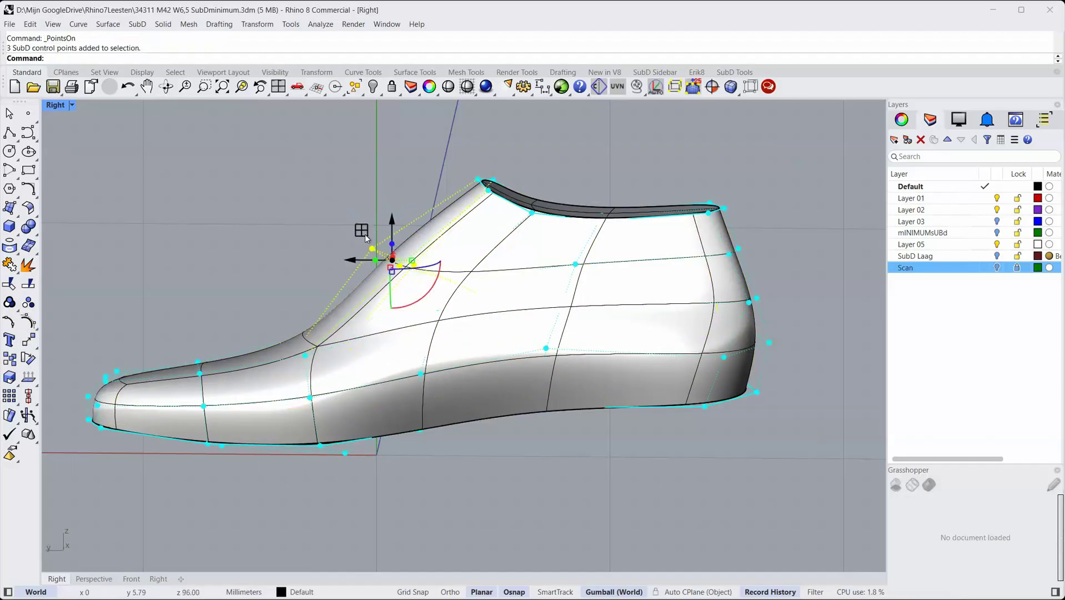
pyautogui.moveTo(364, 234)
pyautogui.mouseDown()
pyautogui.moveTo(347, 231)
pyautogui.moveTo(368, 241)
pyautogui.mouseUp()
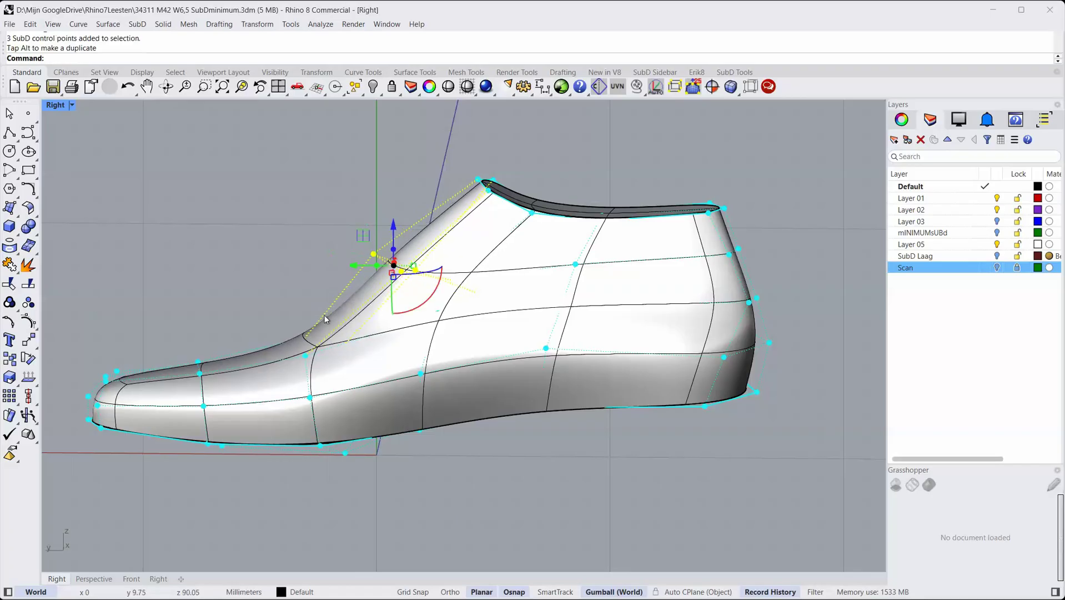
# Step: Replace the last's control points with its surface edit points and show the Scan layer over it
pyautogui.press('Escape')
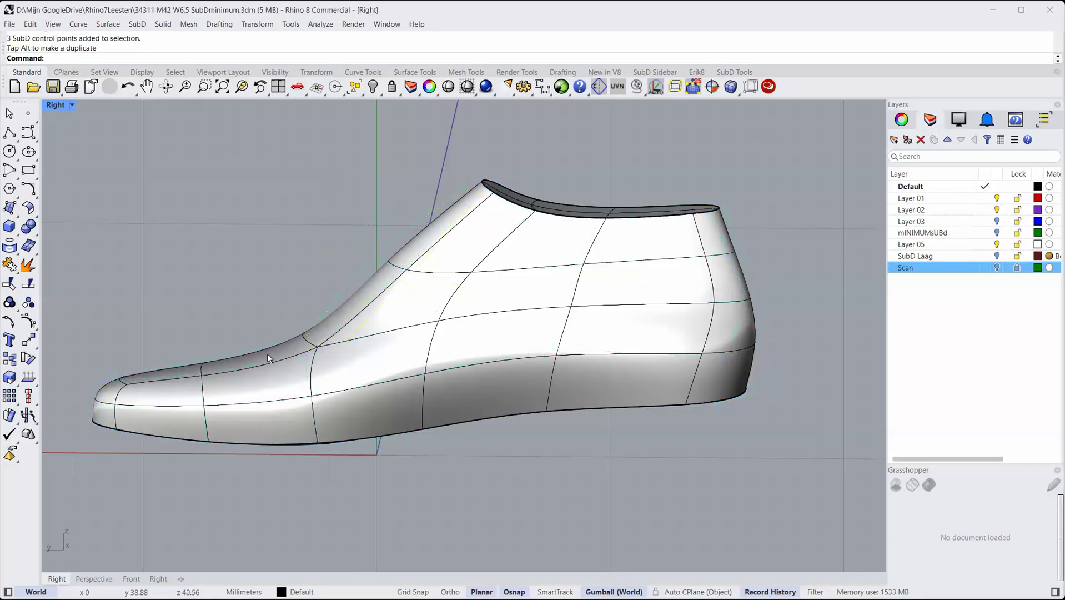
pyautogui.click(267, 354)
pyautogui.click(11, 325)
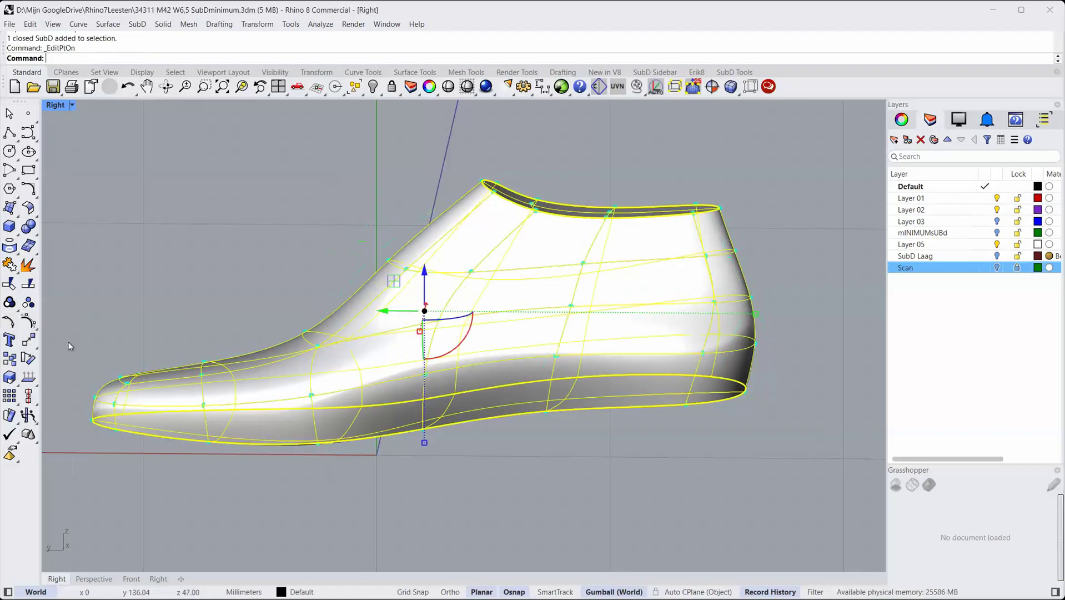
pyautogui.click(525, 508)
pyautogui.keyDown('ctrl'); pyautogui.keyDown('shift'); pyautogui.moveTo(532, 320); pyautogui.dragTo(450, 358, button='right'); pyautogui.keyUp('shift'); pyautogui.keyUp('ctrl')
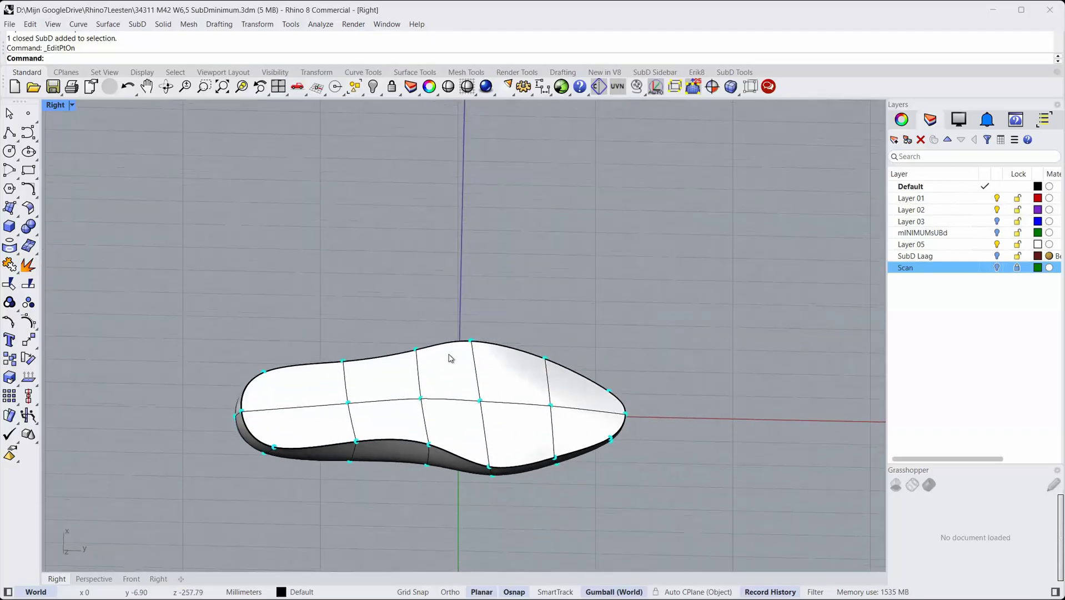
pyautogui.keyDown('ctrl'); pyautogui.keyDown('shift'); pyautogui.moveTo(452, 292); pyautogui.dragTo(456, 384, button='right'); pyautogui.keyUp('shift'); pyautogui.keyUp('ctrl')
pyautogui.keyDown('ctrl'); pyautogui.moveTo(429, 332); pyautogui.dragTo(437, 307, button='right'); pyautogui.keyUp('ctrl')
pyautogui.scroll(2, 438, 307)
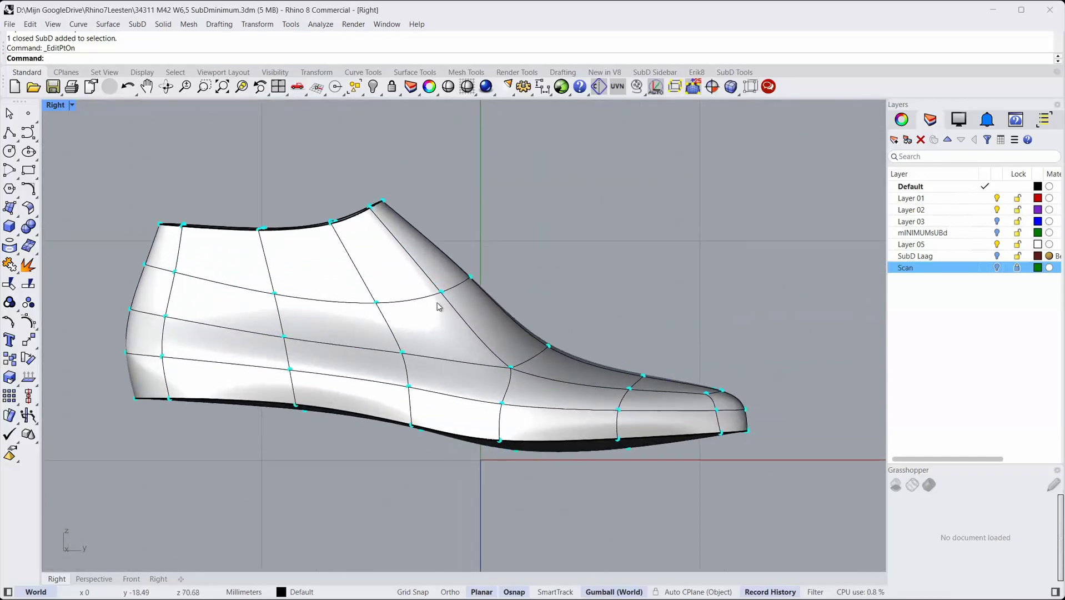
pyautogui.click(997, 267)
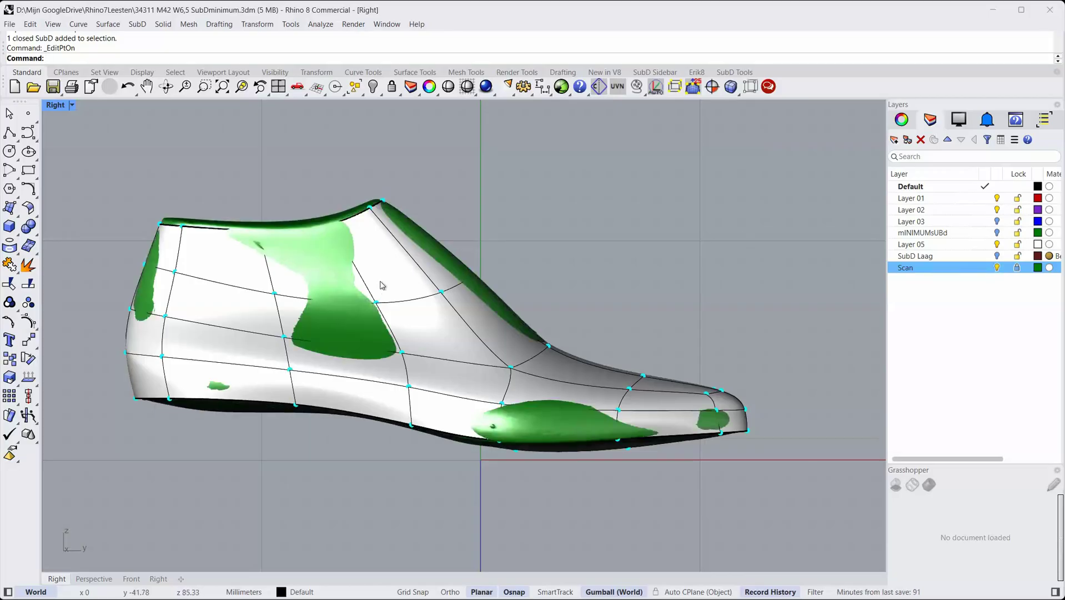
pyautogui.click(452, 316)
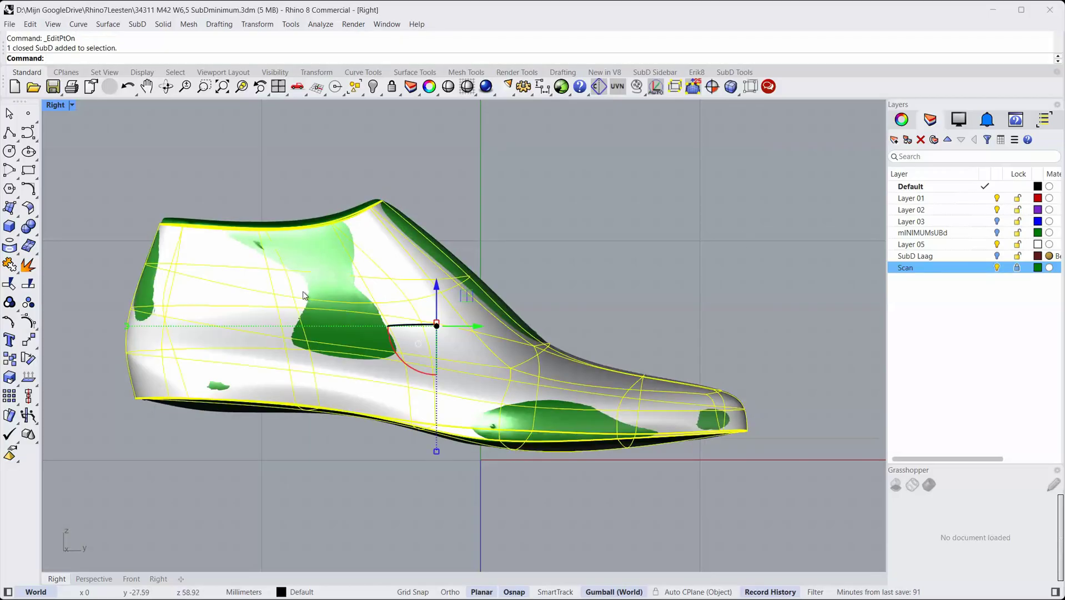
pyautogui.click(11, 326)
pyautogui.press('Escape')
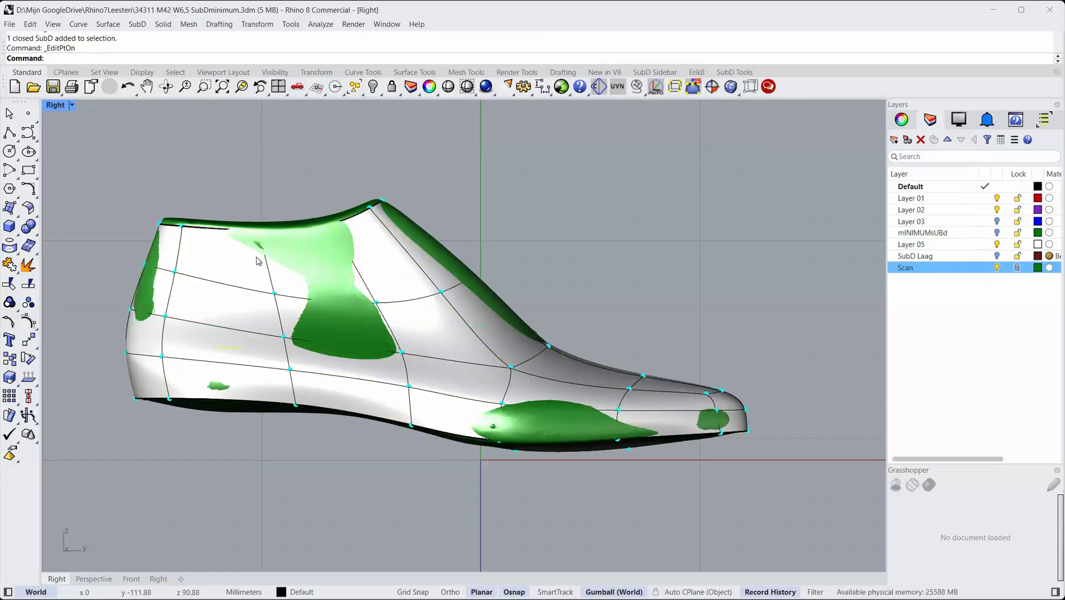
pyautogui.moveTo(106, 179); pyautogui.dragTo(799, 472)
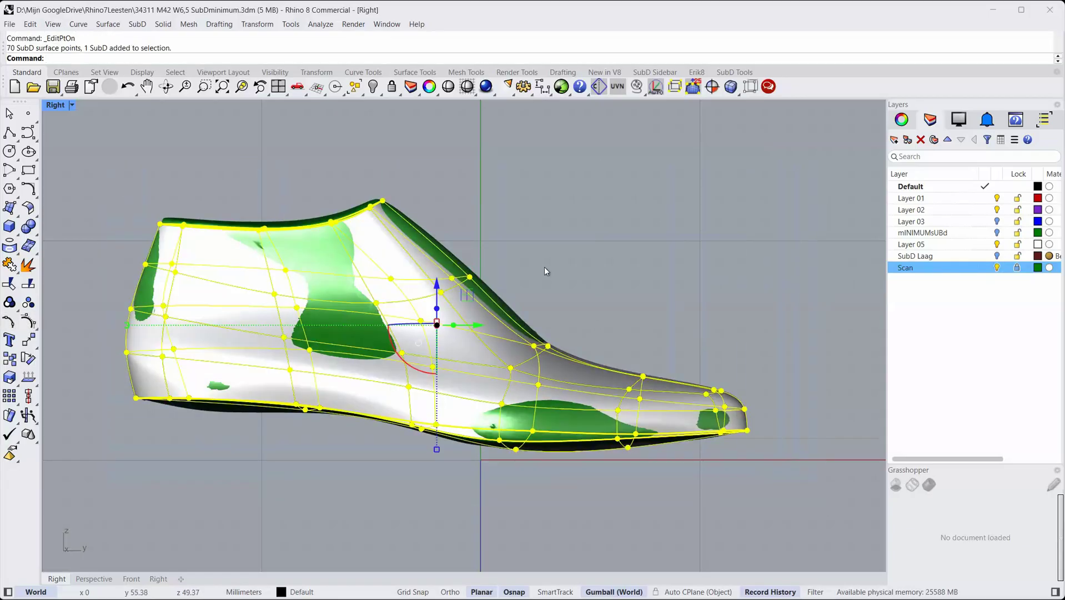
pyautogui.press('Escape')
pyautogui.press('Escape')
# Step: Turn the surface edit points back on and select all of them without selecting the SubD itself
pyautogui.click(212, 307)
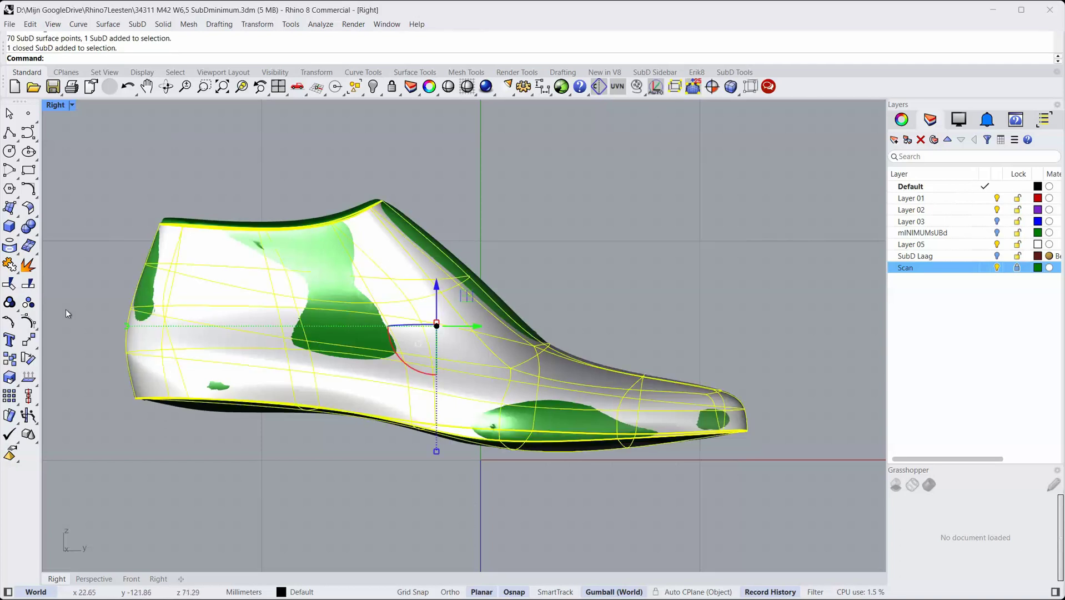
pyautogui.click(10, 333)
pyautogui.moveTo(108, 166); pyautogui.dragTo(336, 460)
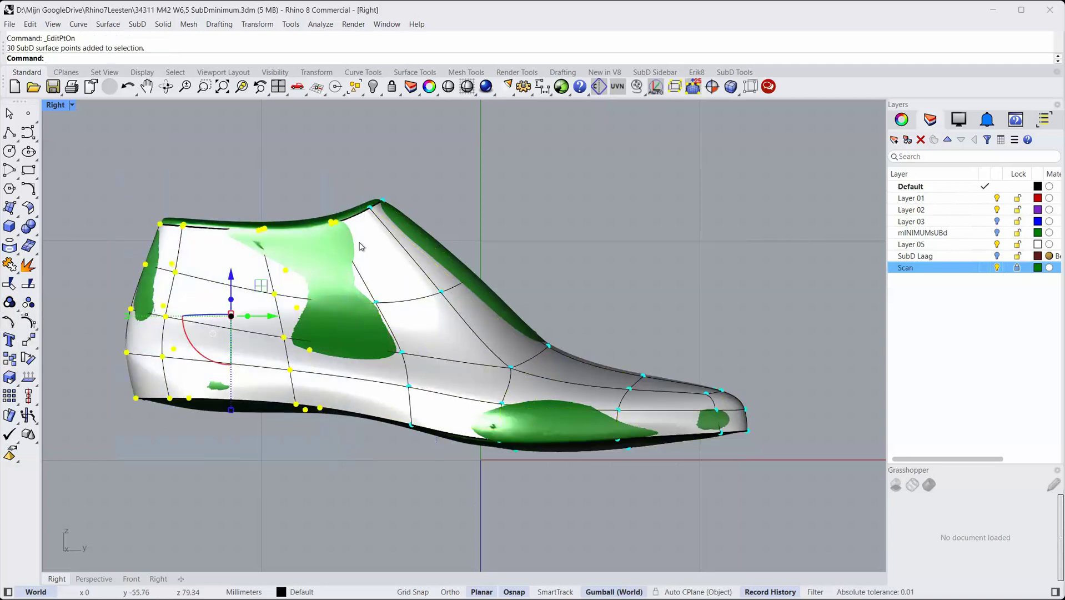
pyautogui.keyDown('shift'); pyautogui.moveTo(344, 131); pyautogui.dragTo(621, 469); pyautogui.keyUp('shift')
pyautogui.keyDown('shift'); pyautogui.moveTo(584, 218); pyautogui.dragTo(798, 506); pyautogui.keyUp('shift')
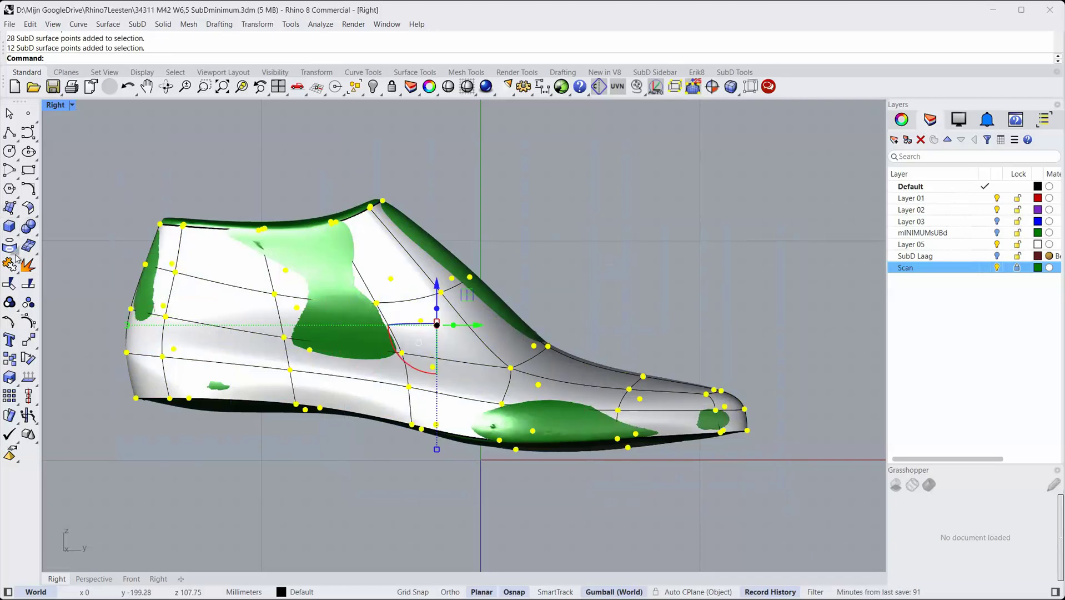
# Step: Pull all selected surface points onto the green scan mesh and check the fit on both sides
pyautogui.click(15, 257)
pyautogui.click(49, 251)
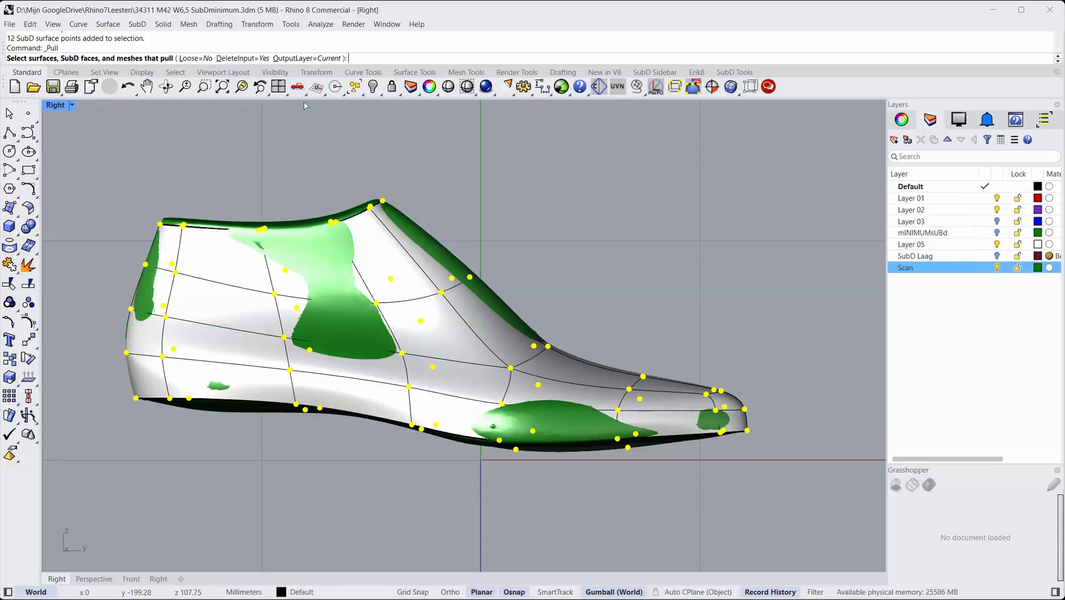
pyautogui.click(321, 255)
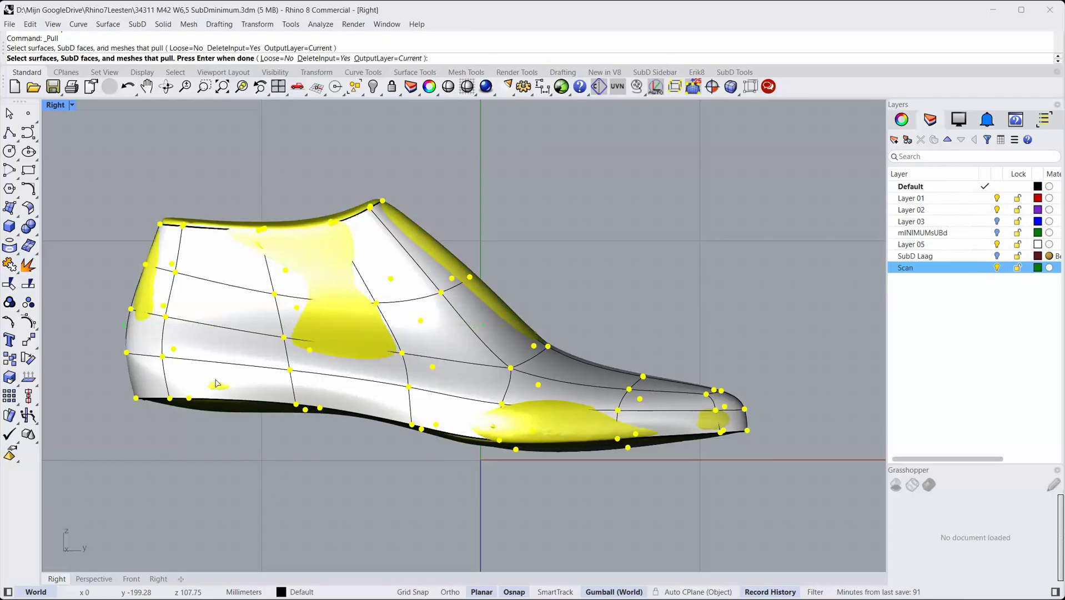
pyautogui.press('Return')
pyautogui.click(361, 478)
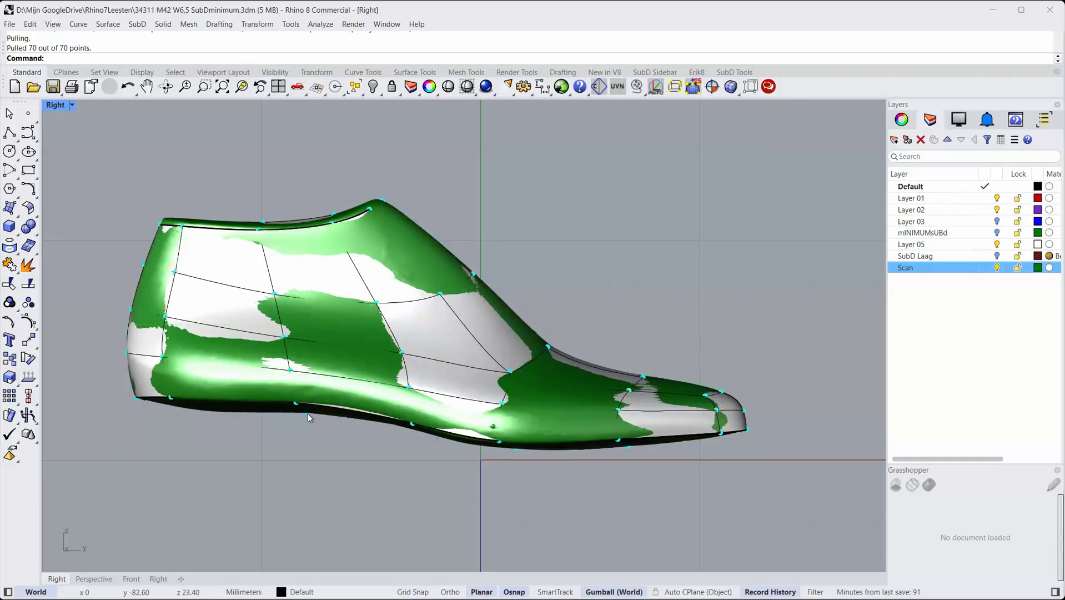
pyautogui.keyDown('ctrl'); pyautogui.keyDown('shift'); pyautogui.moveTo(290, 471); pyautogui.dragTo(466, 327, button='right'); pyautogui.keyUp('shift'); pyautogui.keyUp('ctrl')
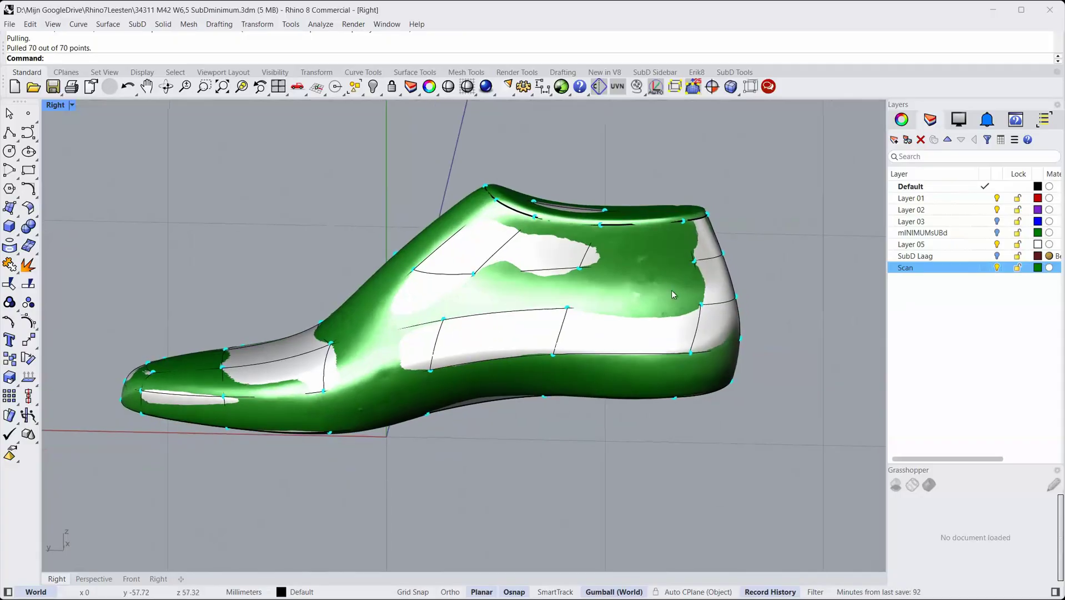
# Step: Hide the Scan layer and show the SubD Laag layer with the denser last
pyautogui.click(997, 267)
pyautogui.keyDown('ctrl'); pyautogui.keyDown('shift'); pyautogui.moveTo(402, 314); pyautogui.dragTo(291, 345, button='right'); pyautogui.keyUp('shift'); pyautogui.keyUp('ctrl')
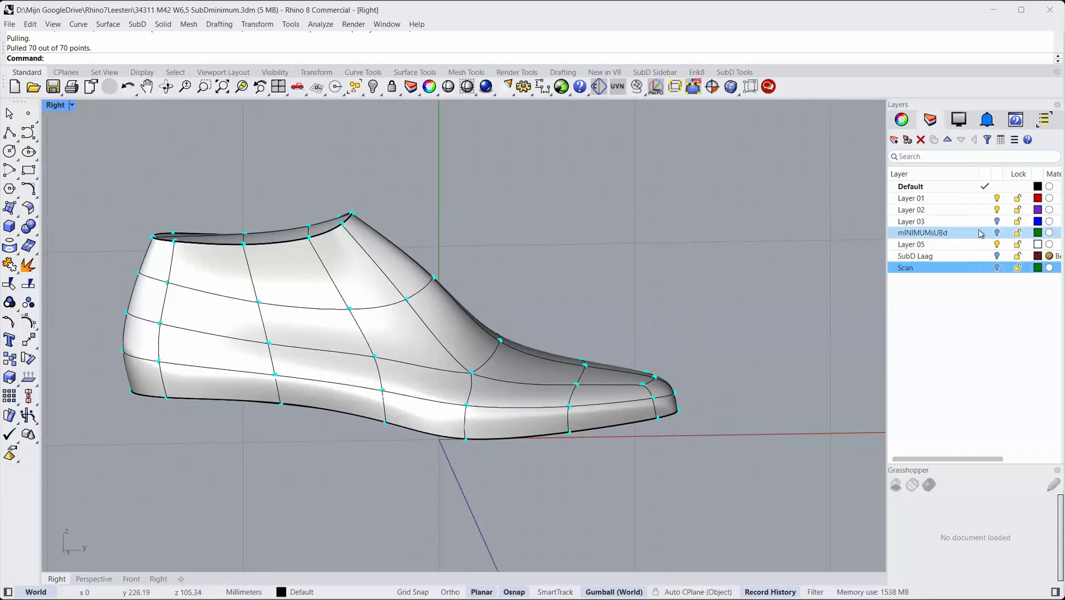
pyautogui.click(969, 259)
pyautogui.click(996, 256)
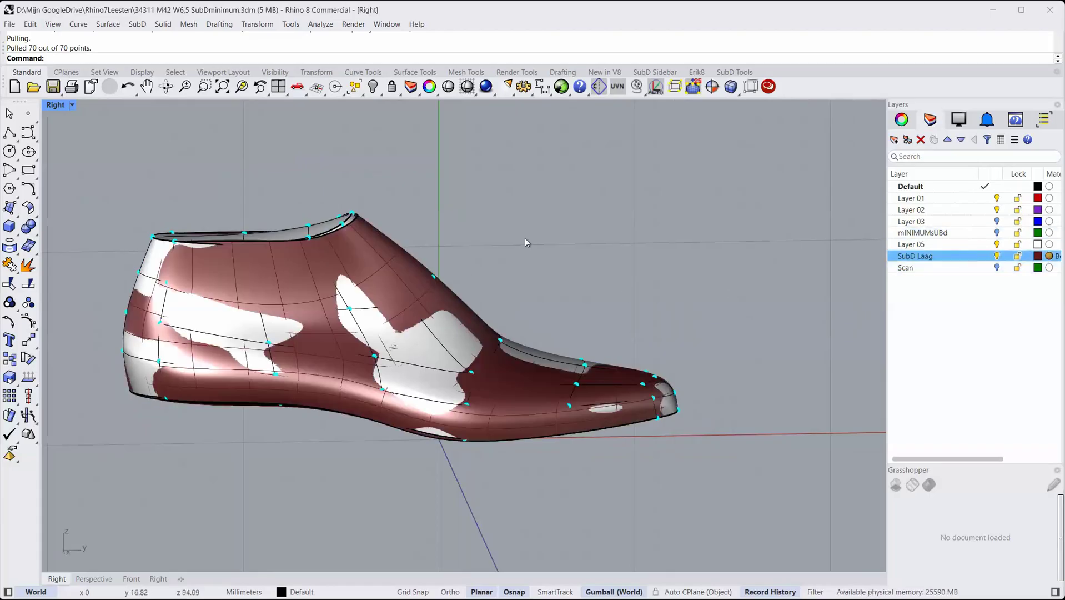
# Step: Move the dark red SubD Laag last out of the white one and place it beyond its toe
pyautogui.keyDown('ctrl'); pyautogui.keyDown('shift'); pyautogui.moveTo(399, 255); pyautogui.dragTo(302, 286, button='right'); pyautogui.keyUp('shift'); pyautogui.keyUp('ctrl')
pyautogui.scroll(-6, 398, 250)
pyautogui.click(397, 260)
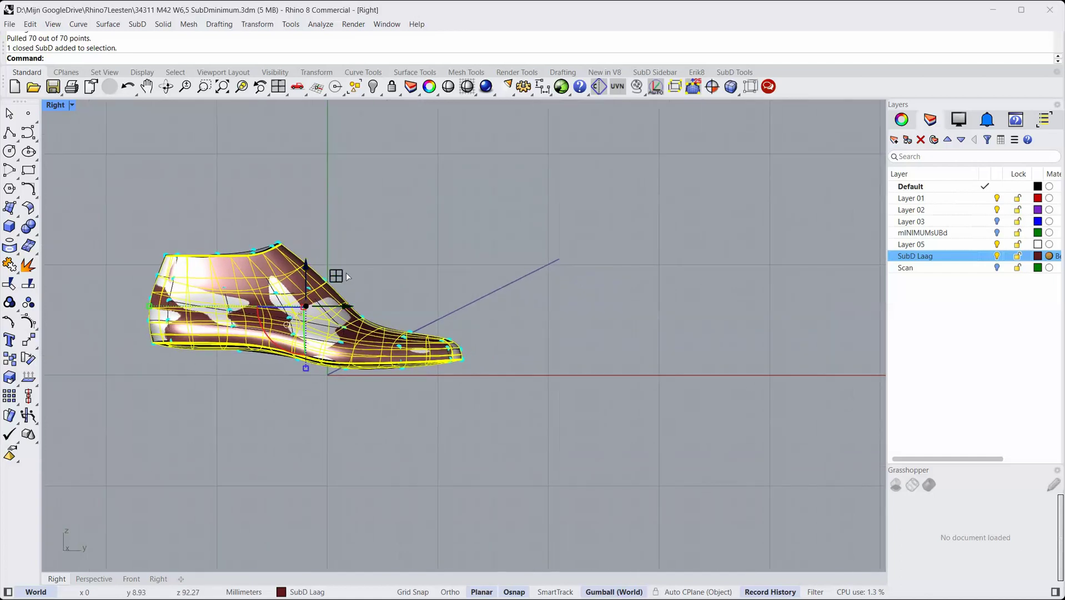
pyautogui.moveTo(346, 272); pyautogui.dragTo(687, 206)
pyautogui.click(688, 205)
pyautogui.scroll(3, 581, 277)
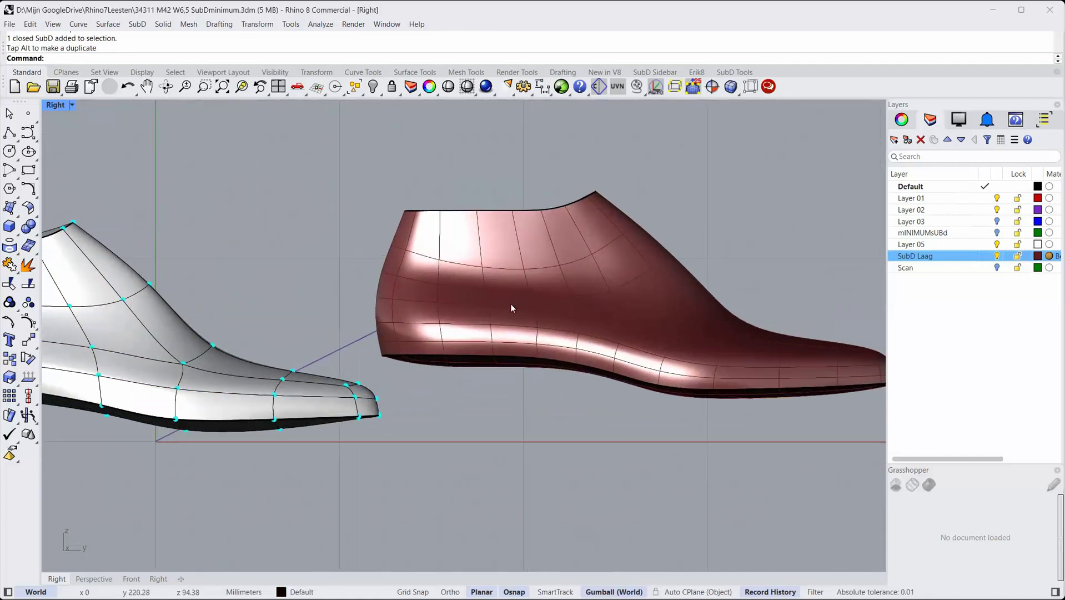
# Step: Compare the edge layout and shading of the white last with the denser dark red last
pyautogui.moveTo(514, 279)
pyautogui.keyDown('ctrl'); pyautogui.keyDown('shift'); pyautogui.mouseDown(button='right')
pyautogui.moveTo(497, 375)
pyautogui.moveTo(513, 296)
pyautogui.mouseUp(button='right'); pyautogui.keyUp('shift'); pyautogui.keyUp('ctrl')
pyautogui.scroll(-5, 513, 296)
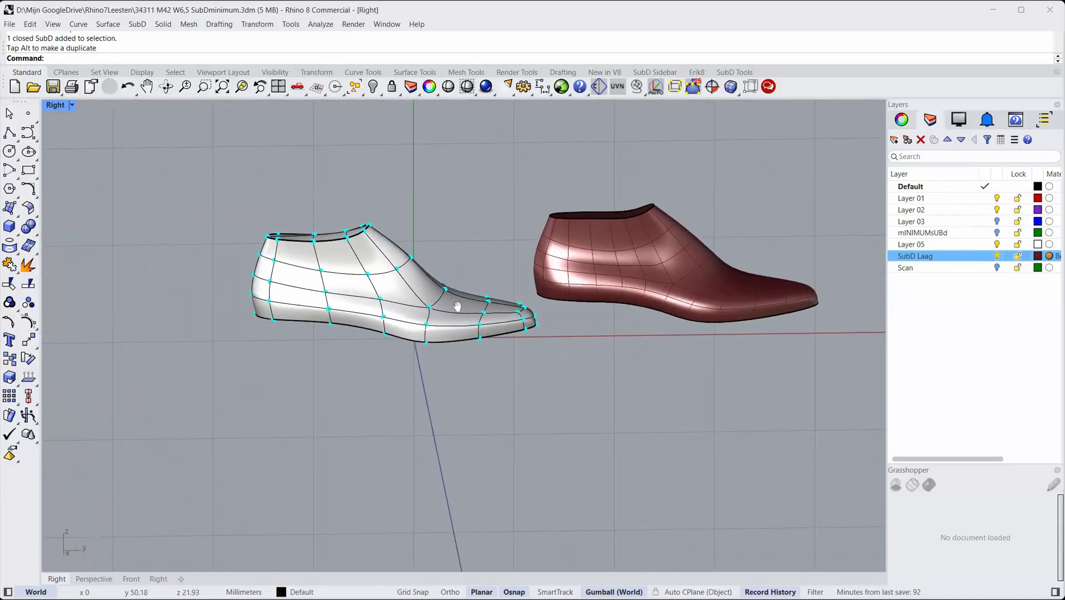
pyautogui.scroll(5, 435, 332)
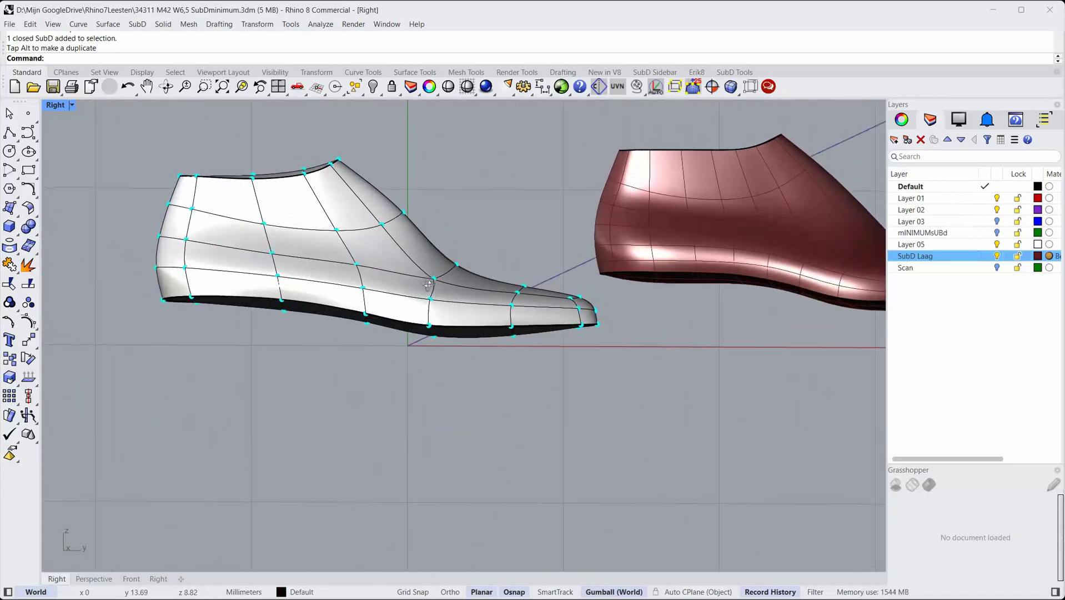
pyautogui.keyDown('ctrl'); pyautogui.keyDown('shift'); pyautogui.moveTo(424, 287); pyautogui.dragTo(420, 287, button='right'); pyautogui.keyUp('shift'); pyautogui.keyUp('ctrl')
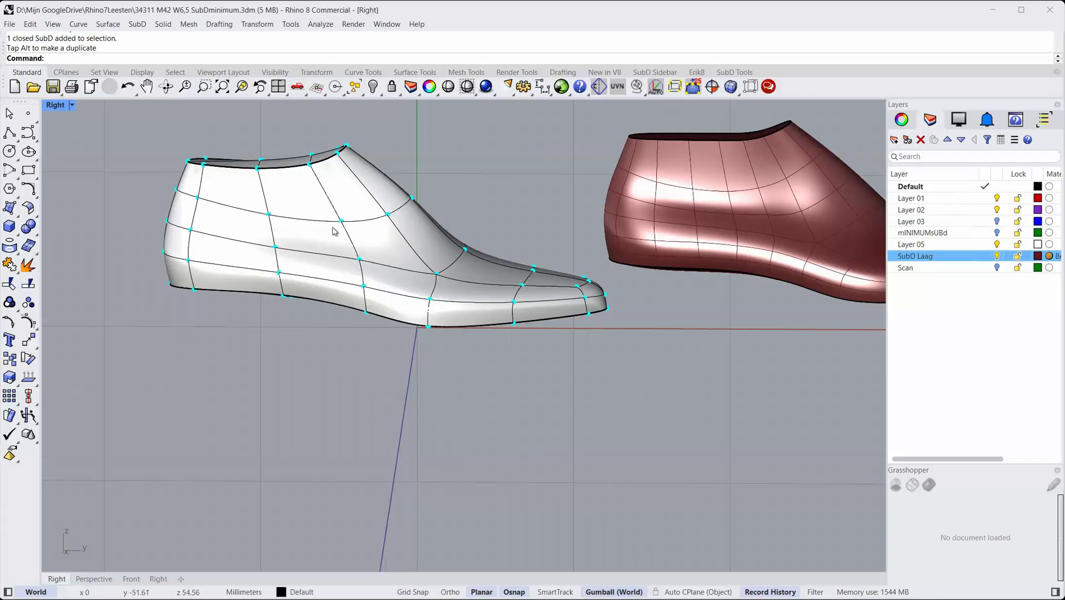
pyautogui.click(328, 237)
pyautogui.click(263, 322)
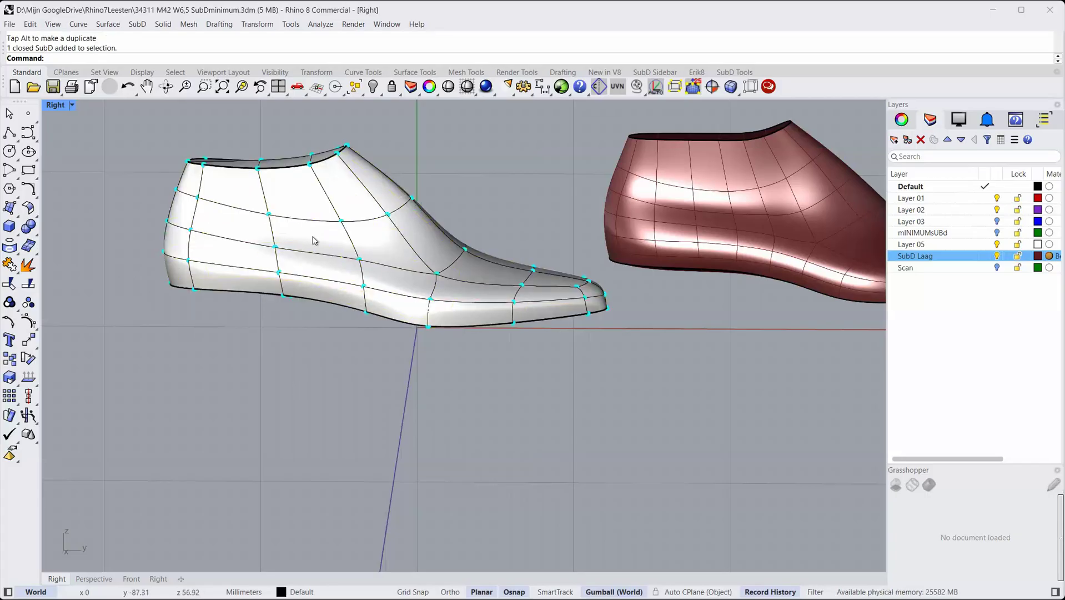
pyautogui.moveTo(336, 229); pyautogui.dragTo(264, 292, button='right')
# Step: Show the control points of the denser dark red last
pyautogui.click(625, 286)
pyautogui.keyDown('ctrl'); pyautogui.keyDown('shift'); pyautogui.moveTo(691, 333); pyautogui.dragTo(677, 146, button='right'); pyautogui.keyUp('shift'); pyautogui.keyUp('ctrl')
pyautogui.click(737, 428)
pyautogui.keyDown('ctrl'); pyautogui.keyDown('shift'); pyautogui.moveTo(703, 300); pyautogui.dragTo(534, 398, button='right'); pyautogui.keyUp('shift'); pyautogui.keyUp('ctrl')
pyautogui.click(576, 410)
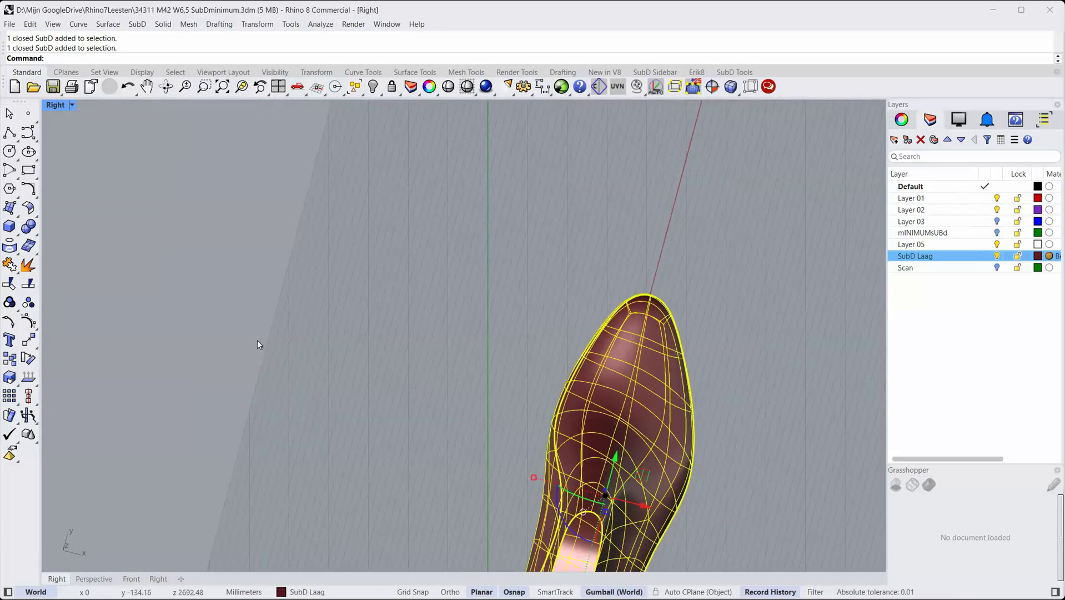
pyautogui.click(31, 319)
pyautogui.moveTo(448, 349); pyautogui.dragTo(491, 193, button='right')
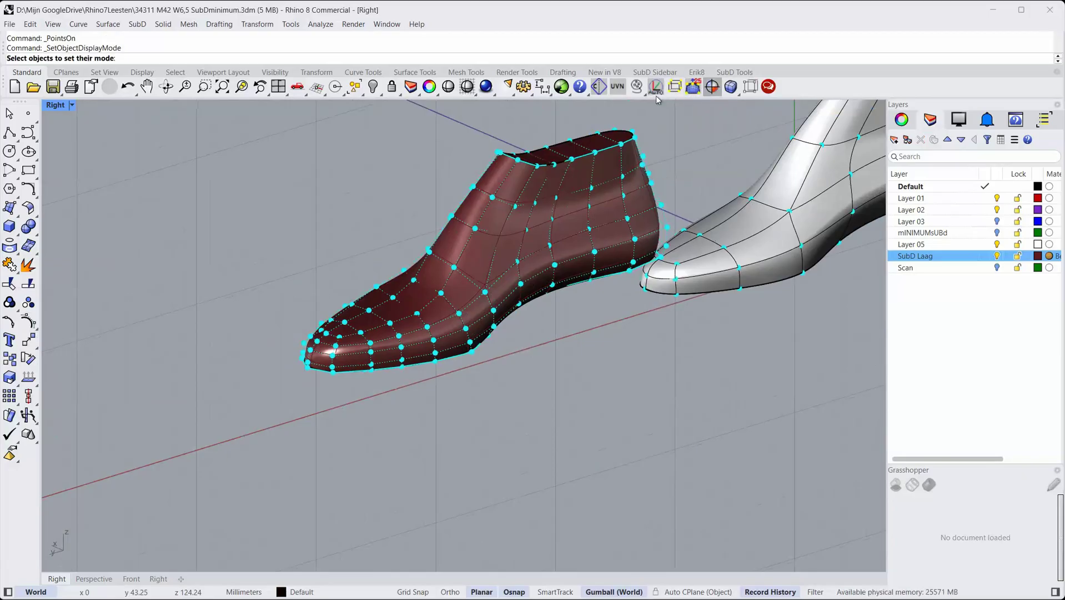
# Step: Align the gumball to the object and pull one control point on the side of the dark red last's forefoot outward
pyautogui.press('Escape')
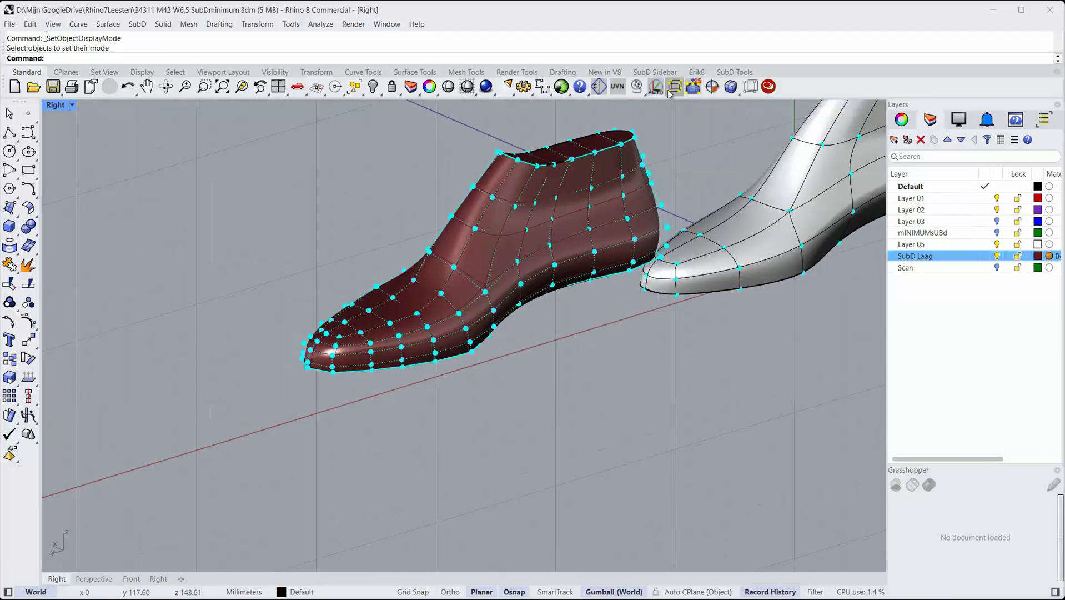
pyautogui.click(621, 92)
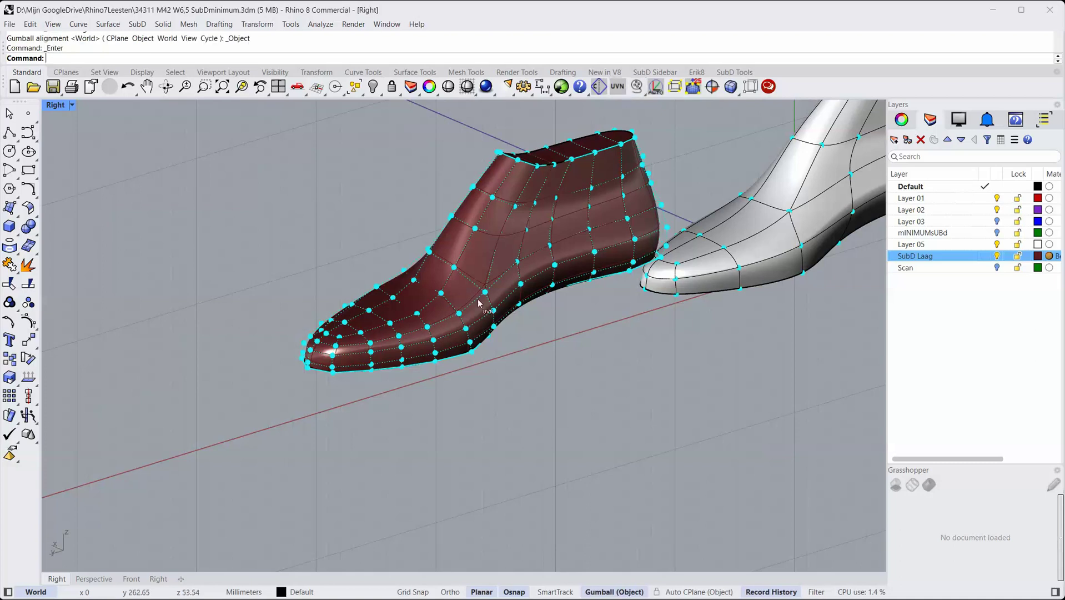
pyautogui.scroll(3, 483, 299)
pyautogui.scroll(2, 483, 298)
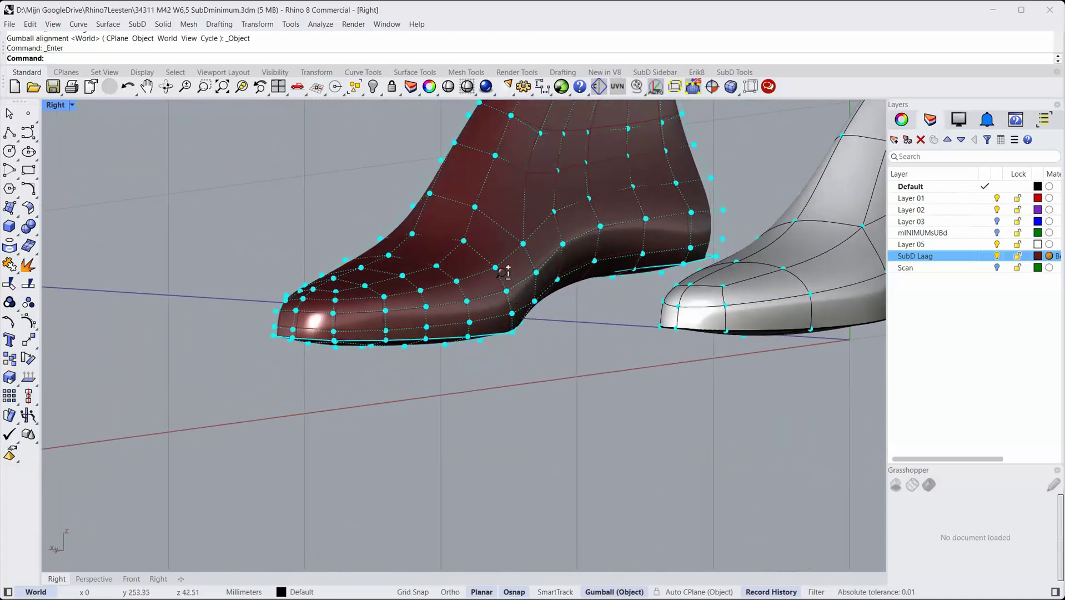
pyautogui.click(492, 262)
pyautogui.moveTo(539, 259); pyautogui.dragTo(525, 243, button='right')
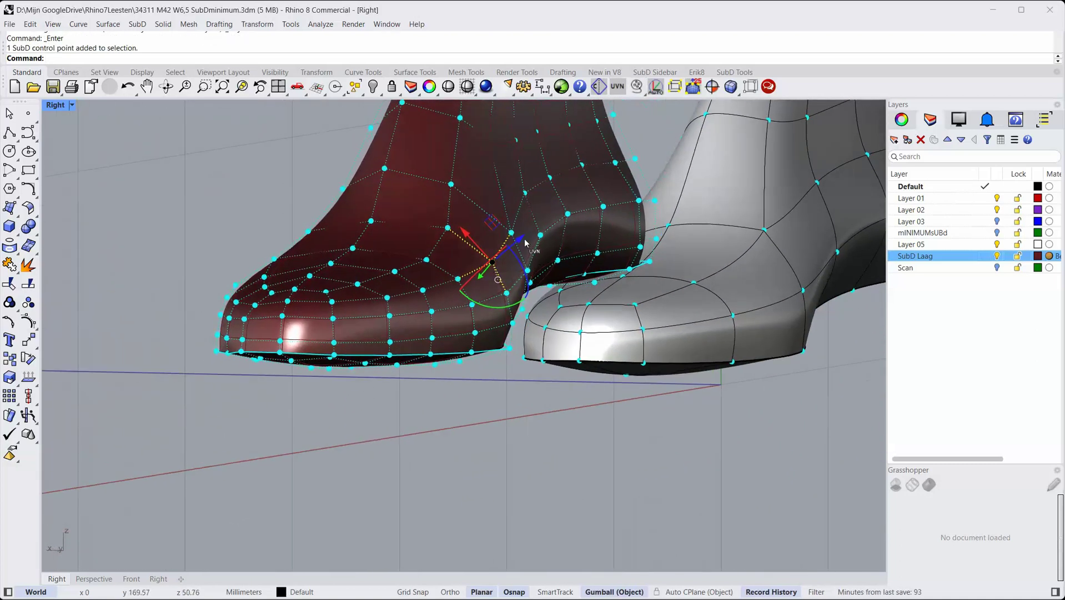
pyautogui.moveTo(521, 238); pyautogui.dragTo(550, 212)
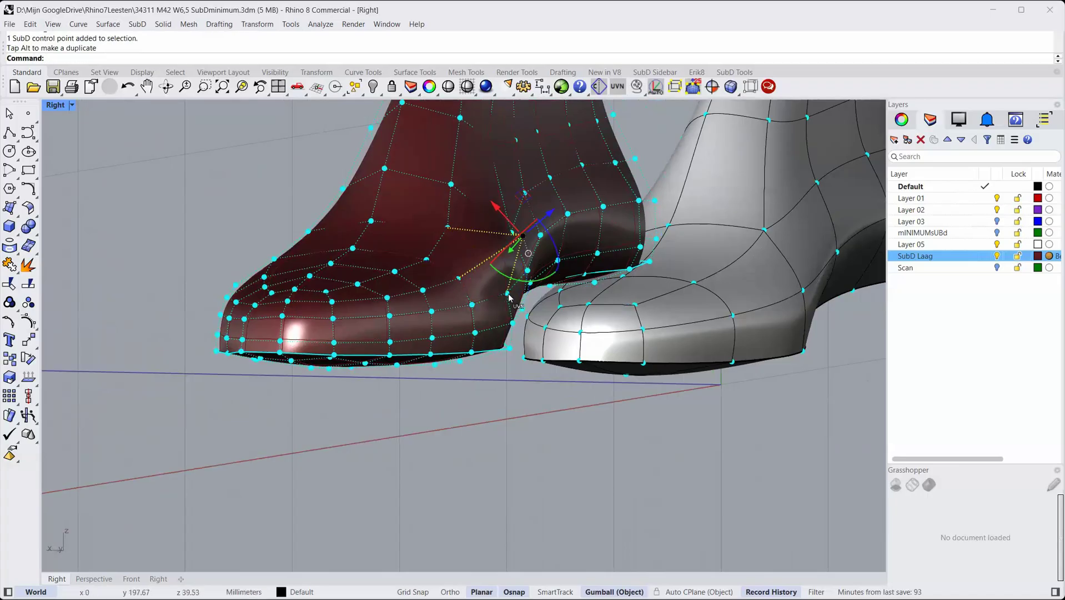
# Step: Pull the neighbouring lower control points outward to enlarge the bump at the ball of the dark red last, and select the bump's points
pyautogui.moveTo(510, 298); pyautogui.dragTo(563, 345)
pyautogui.click(512, 324)
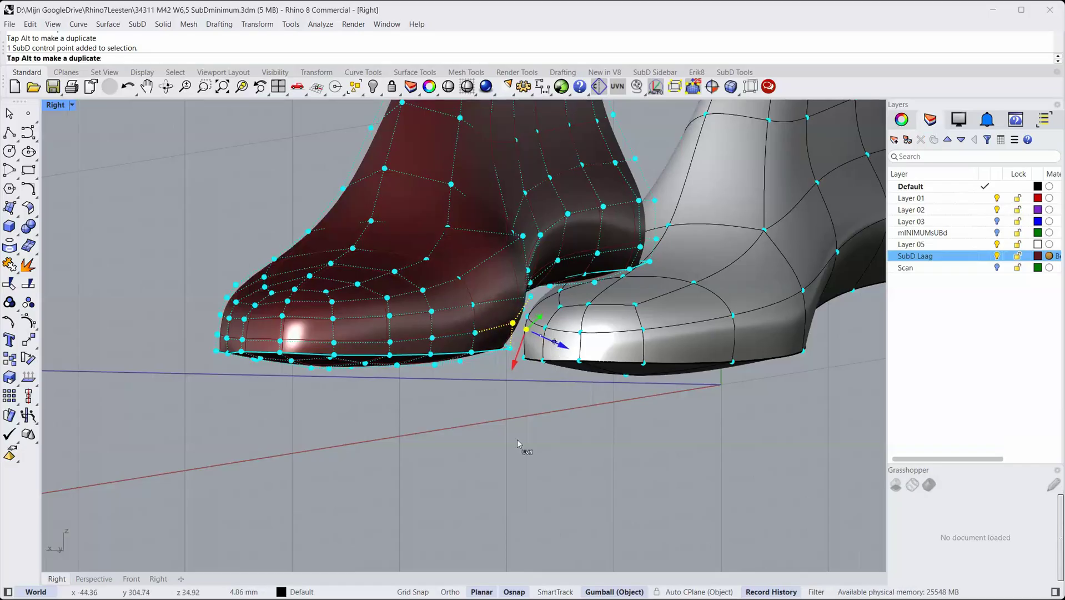
pyautogui.click(517, 441)
pyautogui.moveTo(557, 298); pyautogui.dragTo(463, 288, button='right')
pyautogui.moveTo(447, 326); pyautogui.dragTo(520, 250)
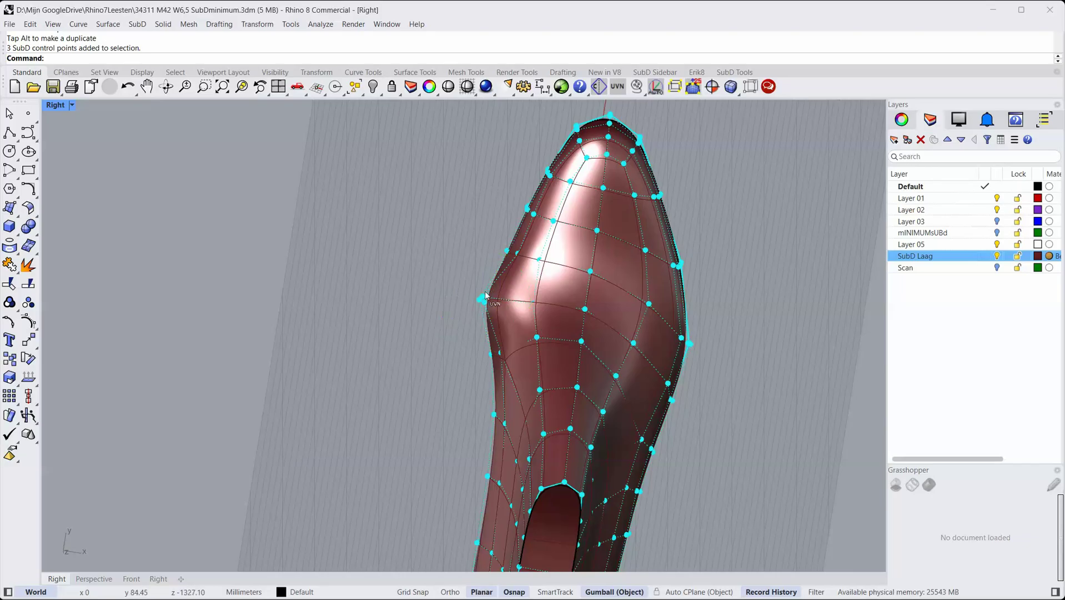
# Step: Compare the control point density of both lasts, then clear the selection and hide their control points
pyautogui.scroll(-5, 491, 290)
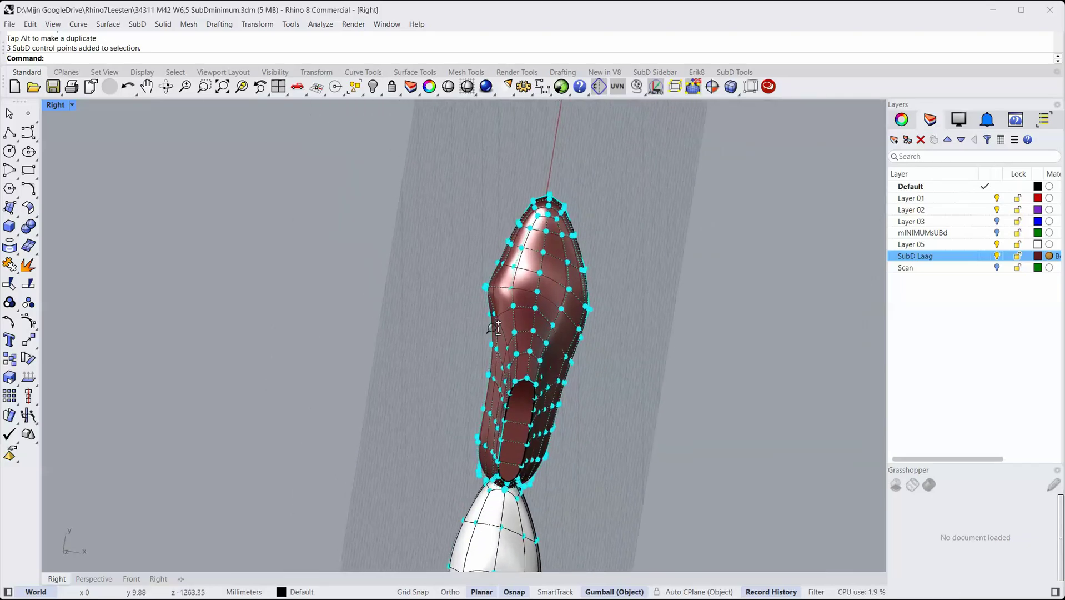
pyautogui.moveTo(467, 427); pyautogui.dragTo(526, 356, button='right')
pyautogui.moveTo(433, 333); pyautogui.dragTo(479, 247, button='right')
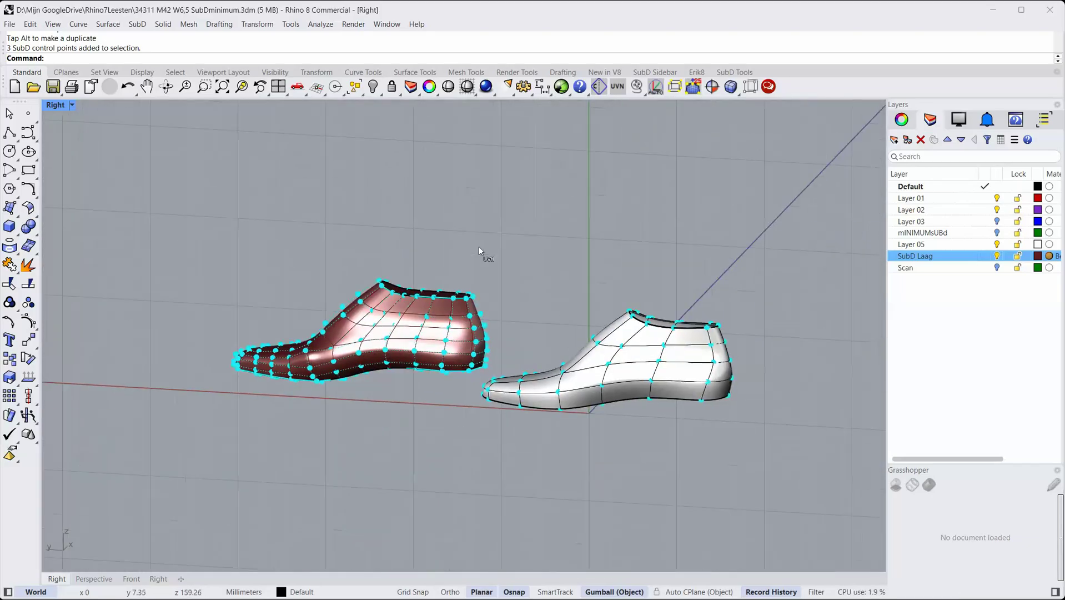
pyautogui.keyDown('shift'); pyautogui.moveTo(565, 277); pyautogui.dragTo(464, 254, button='right'); pyautogui.keyUp('shift')
pyautogui.press('Escape')
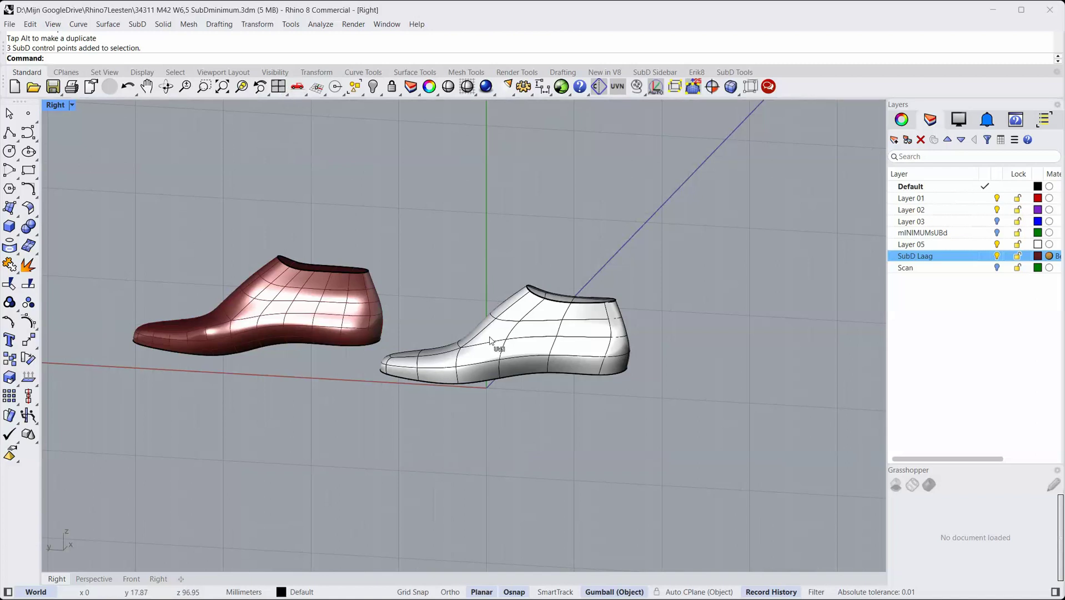
# Step: Examine the white last's sparse edge layout and smooth shading from both sides beside the dark red last
pyautogui.scroll(6, 491, 341)
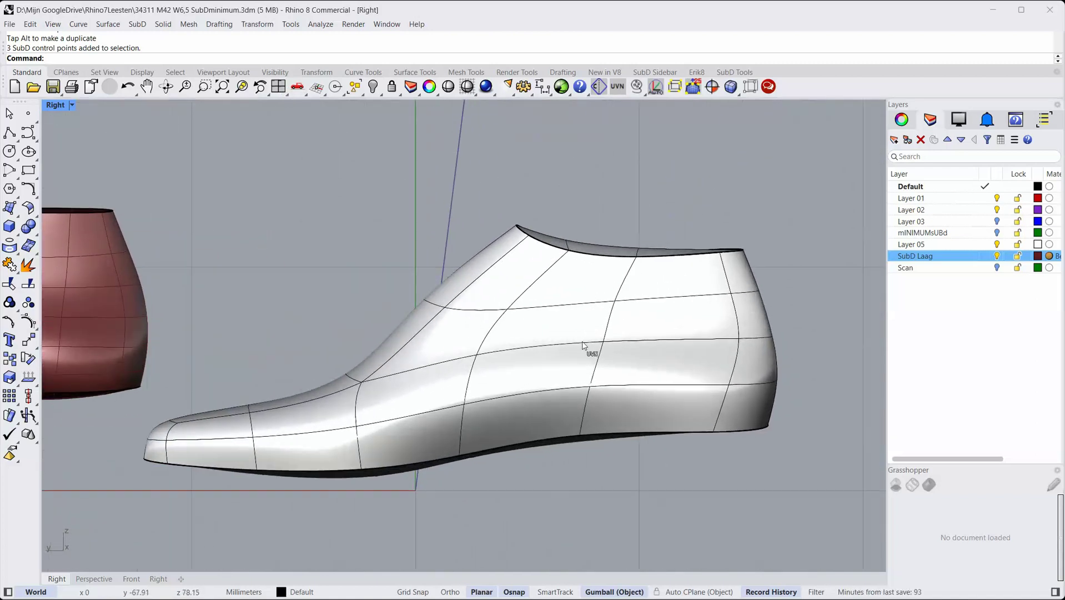
pyautogui.click(581, 347)
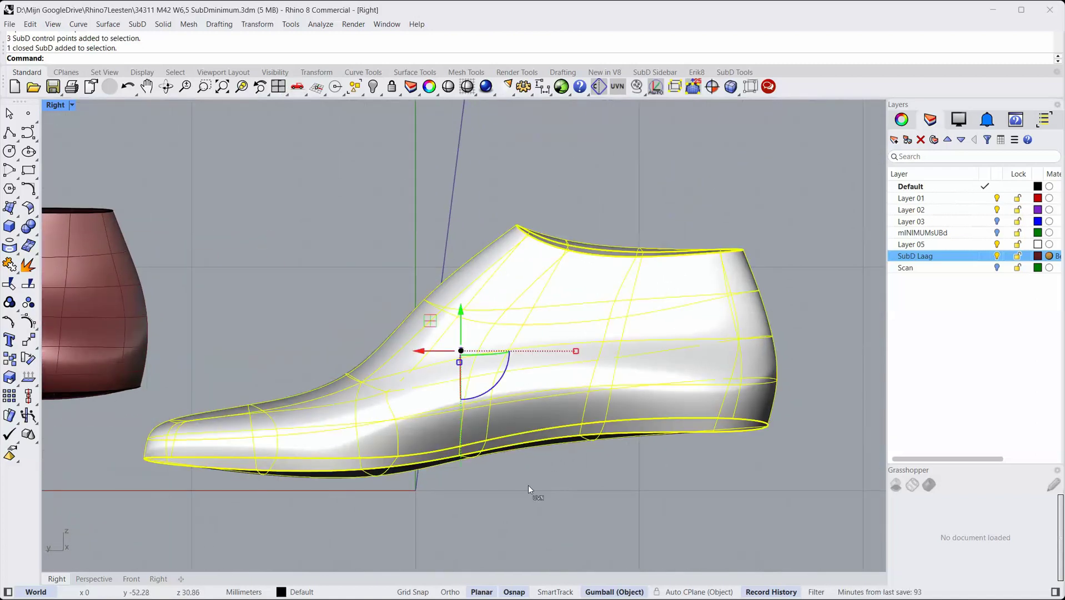
pyautogui.press('Escape')
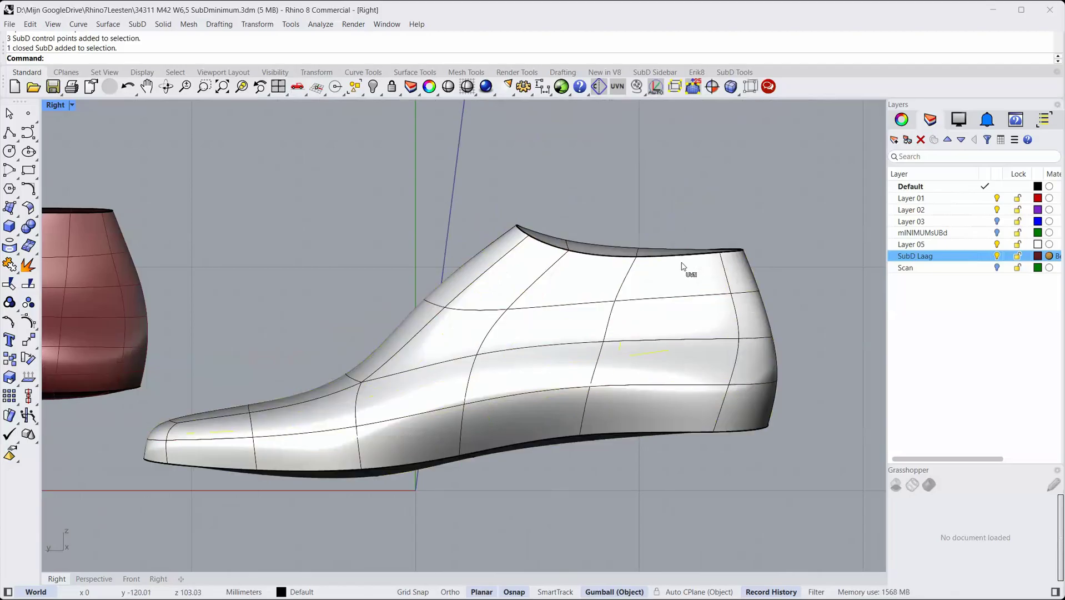
pyautogui.scroll(-5, 571, 299)
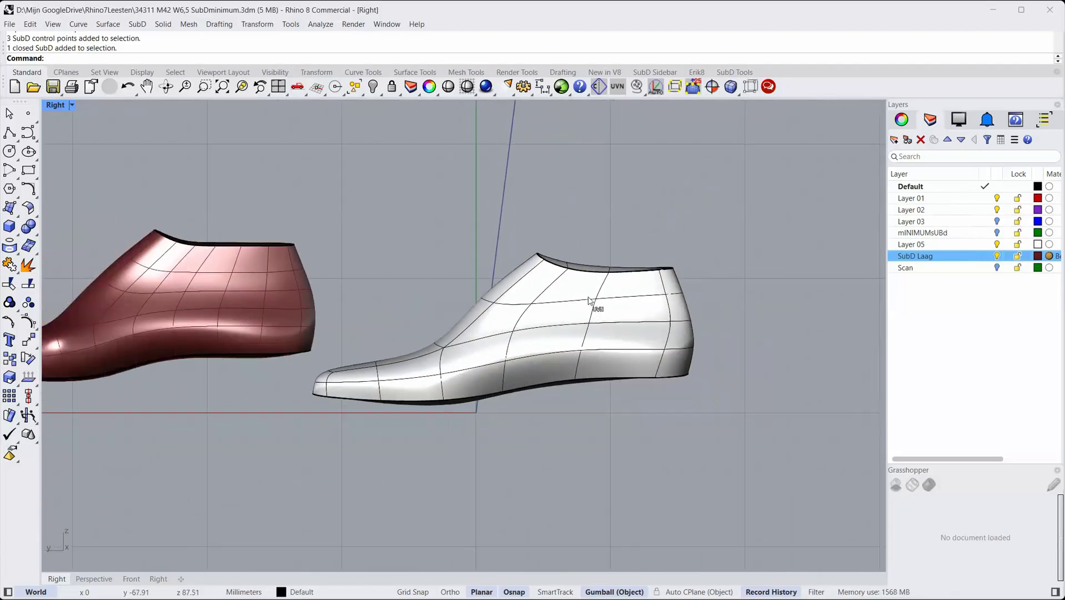
pyautogui.keyDown('ctrl'); pyautogui.keyDown('shift'); pyautogui.moveTo(591, 301); pyautogui.dragTo(411, 269, button='right'); pyautogui.keyUp('shift'); pyautogui.keyUp('ctrl')
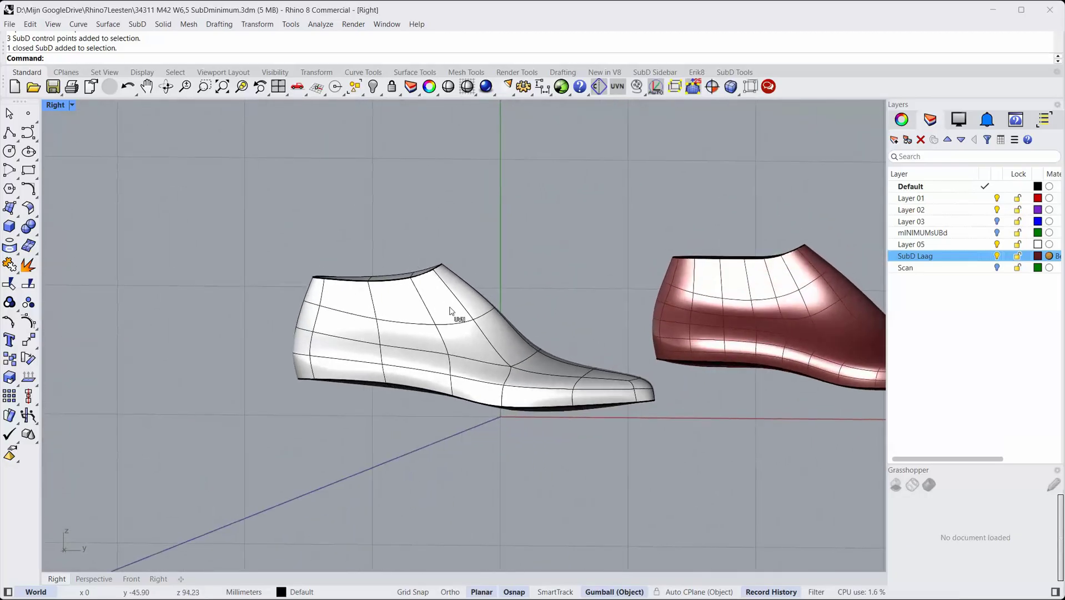